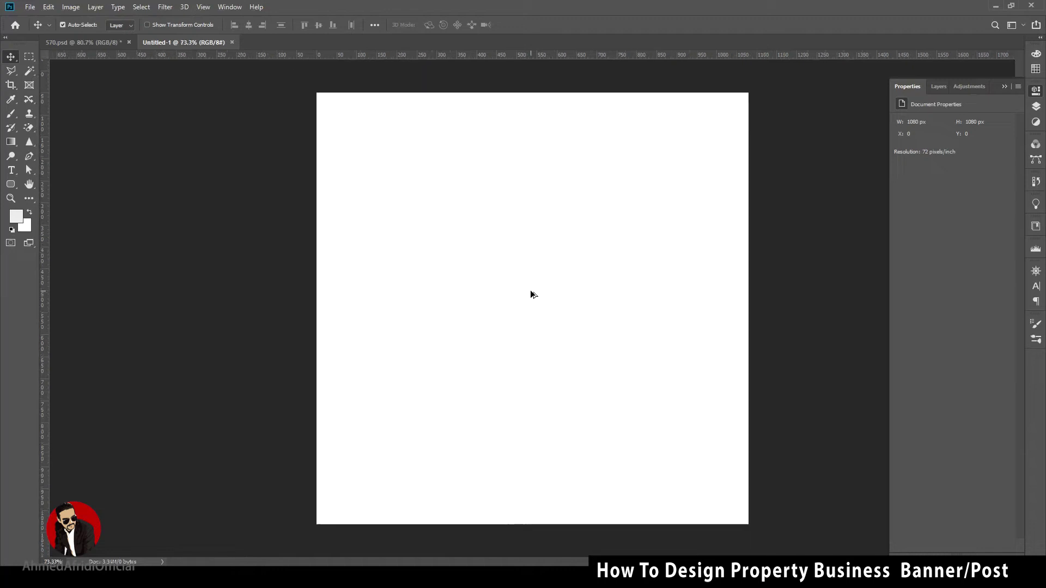
Draw a full-canvas rectangle and fill it dark charcoal #202020.
left_click(10, 185)
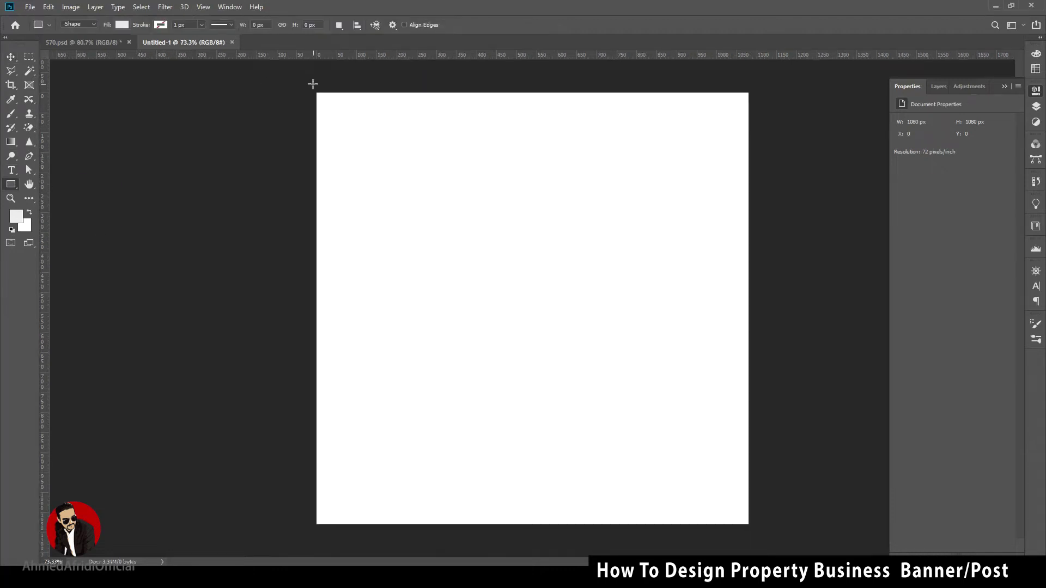
left_click_drag(315, 92, 751, 526)
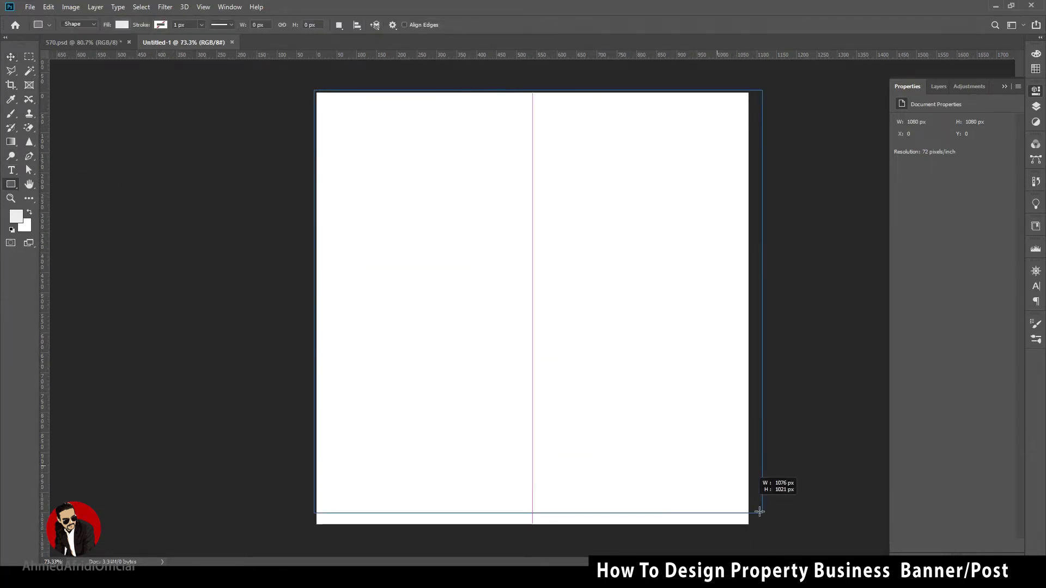
left_click_drag(751, 527, 751, 526)
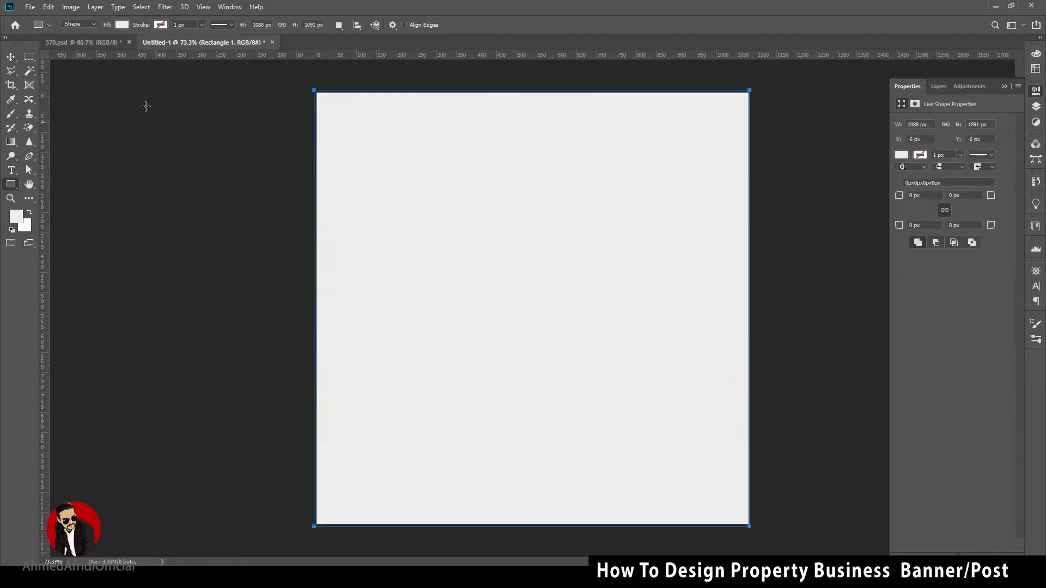
left_click(122, 24)
left_click(172, 45)
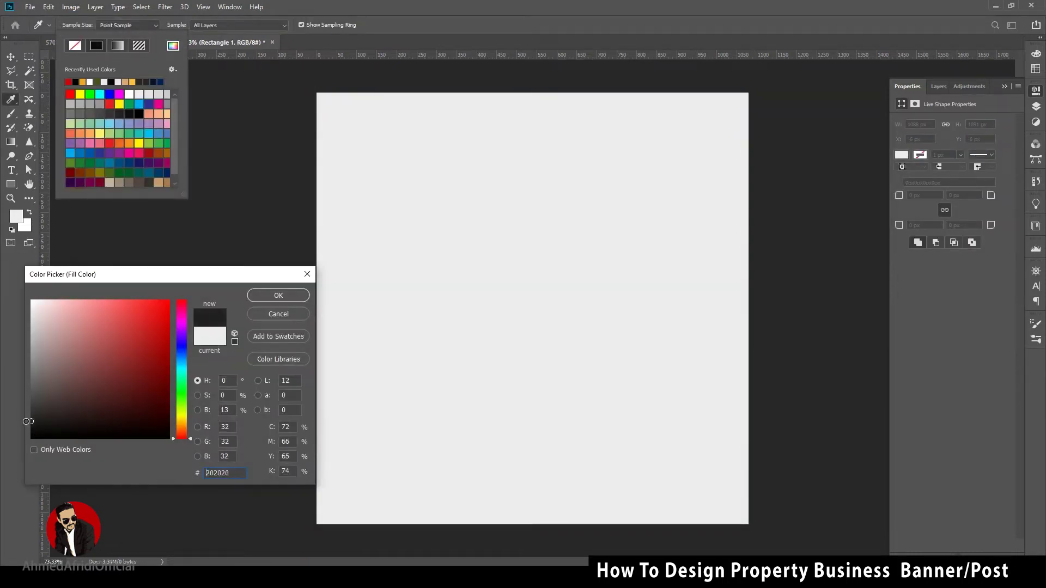
left_click(279, 295)
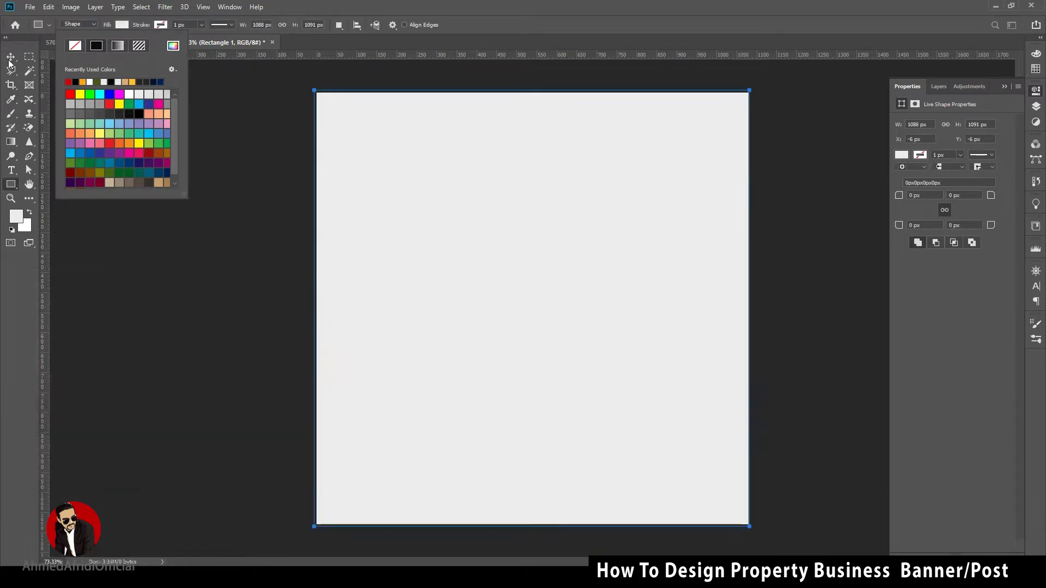
key("v")
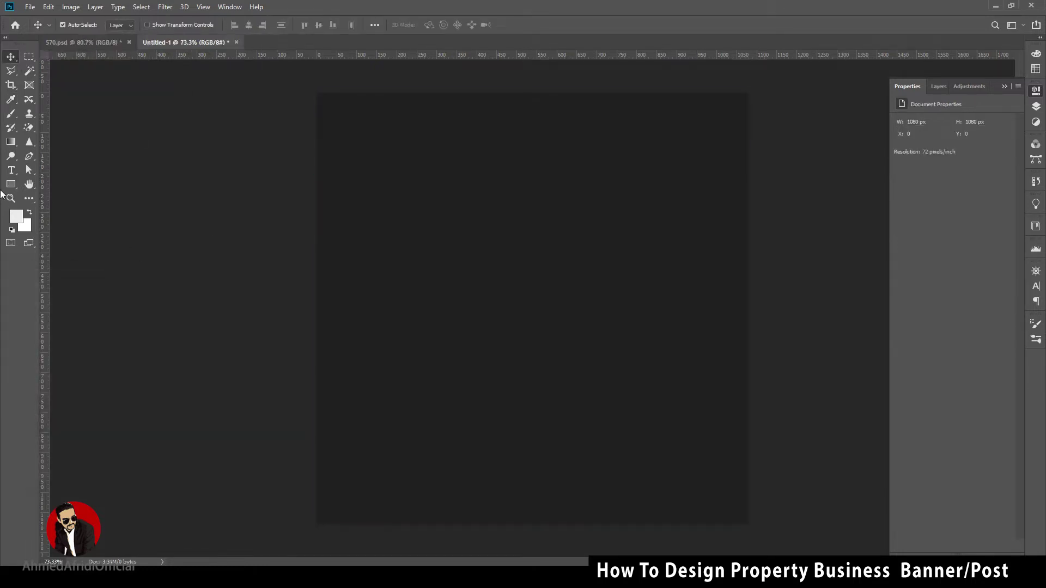
left_click(11, 184)
Draw a wide light grey rectangle across the lower middle and duplicate it.
mouse_move(315, 254)
left_mouse_down()
mouse_move(612, 434)
mouse_move(640, 434)
mouse_move(651, 444)
mouse_move(646, 466)
left_mouse_up()
left_click(11, 57)
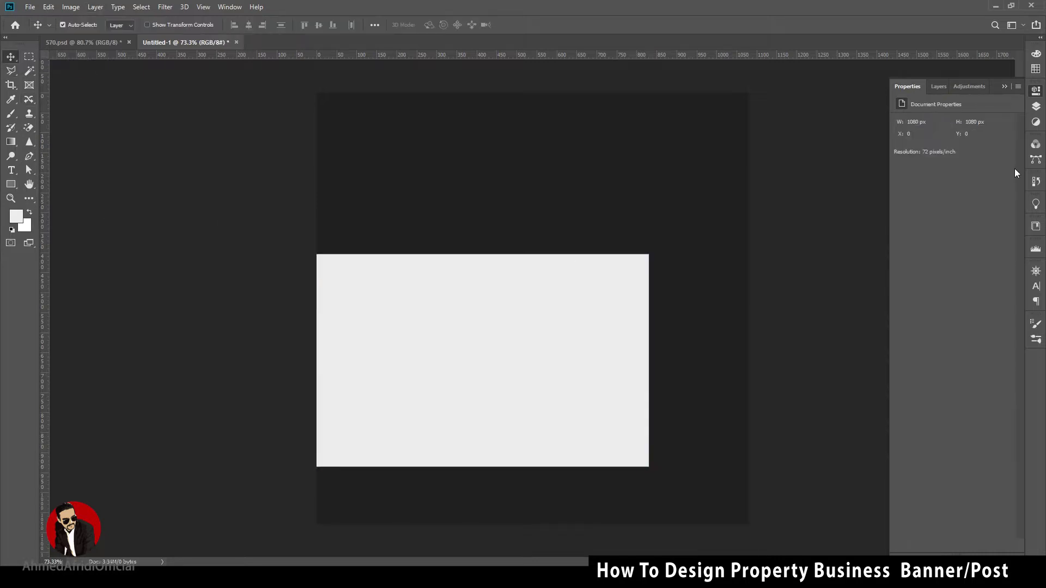
left_click(1035, 107)
key("ctrl+j")
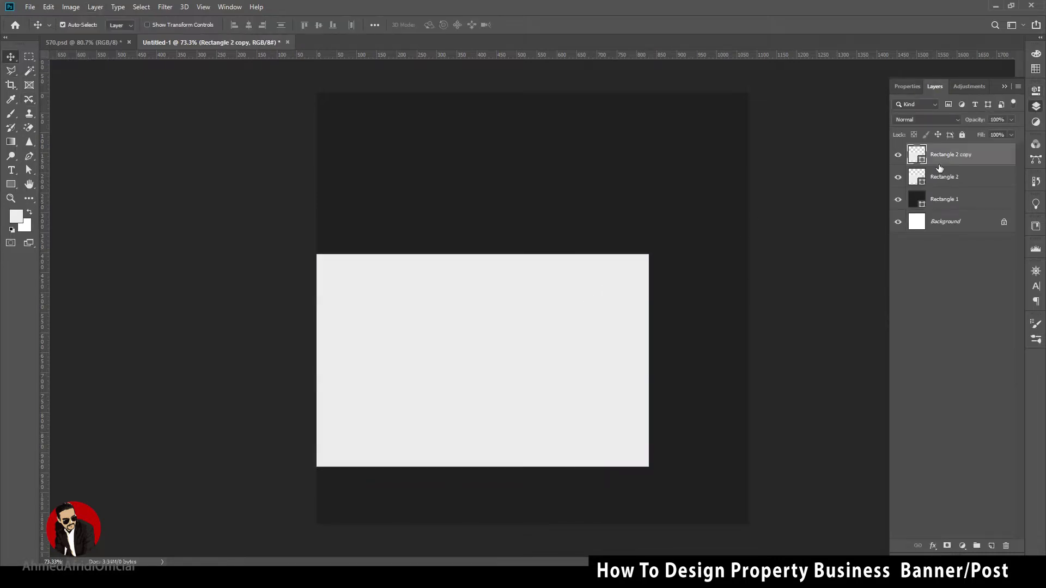
Recolour the copy orange and place it beneath the grey rectangle as a thin top strip.
double_click(916, 155)
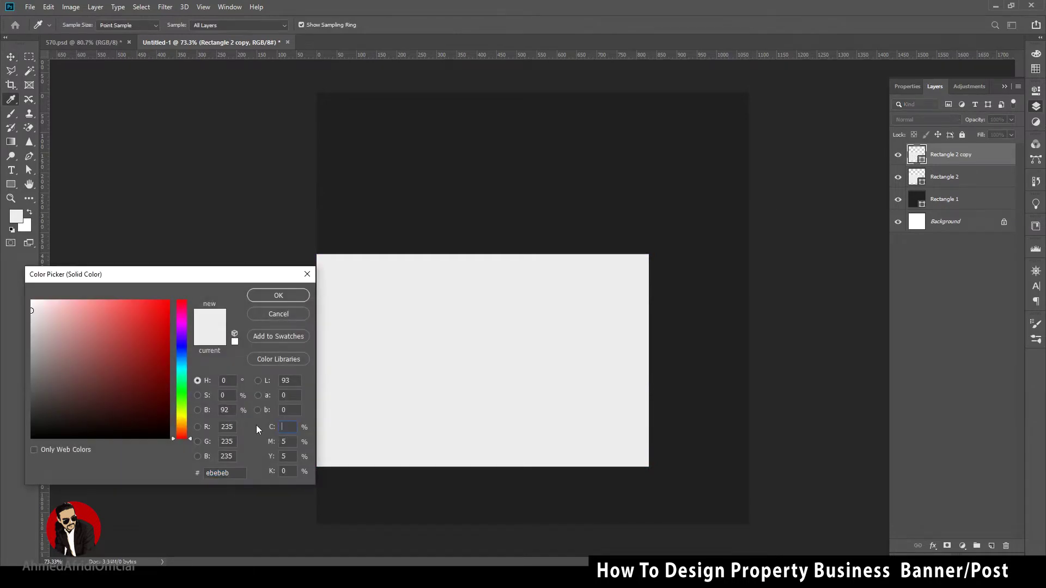
type("0")
key("Tab")
type("40")
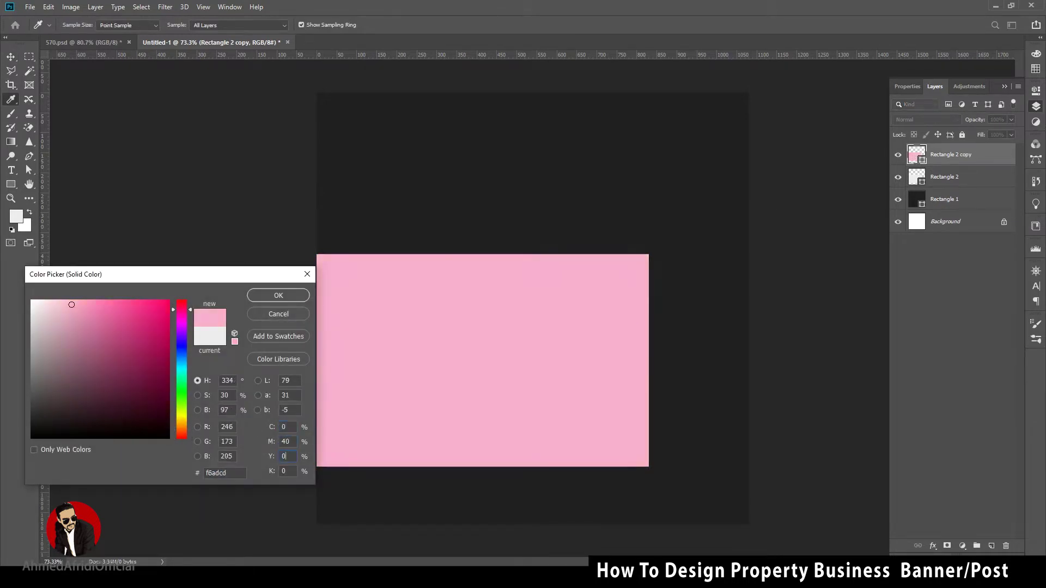
type("100")
key("Return")
left_click_drag(960, 158, 940, 207)
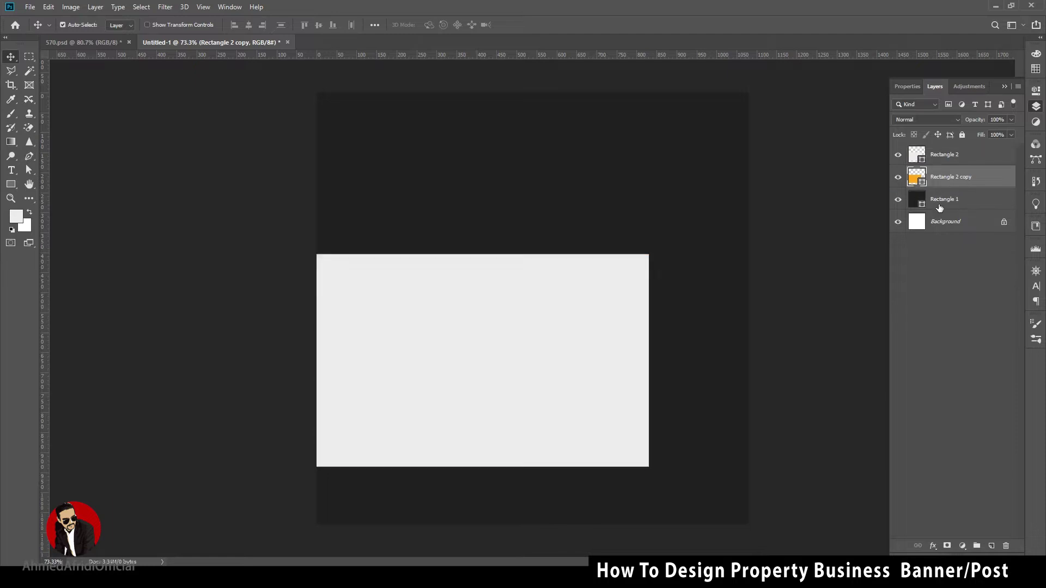
left_click(815, 291)
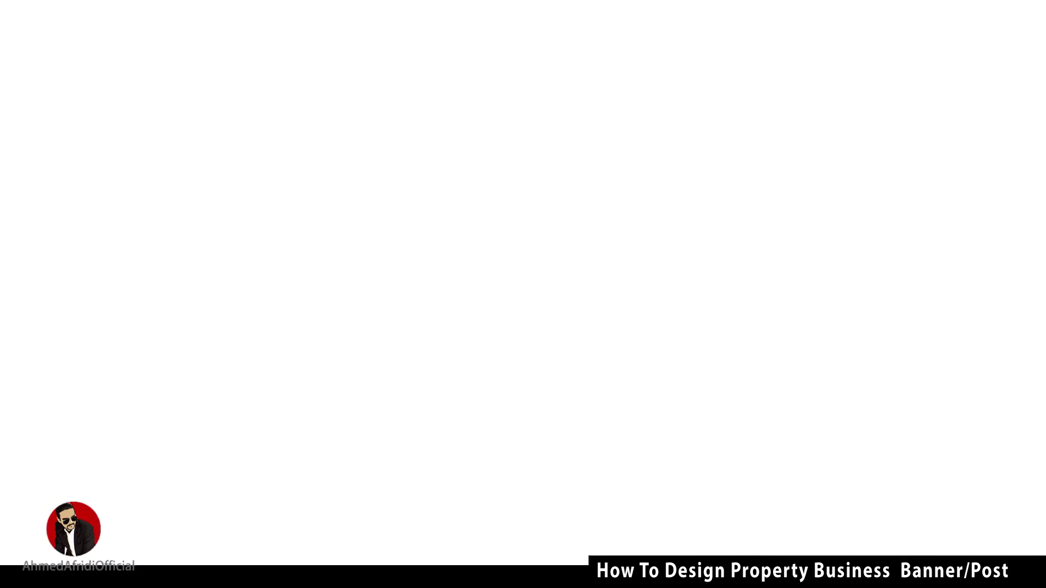
Search Google Images for 'house' and copy the dark modern AB House photo.
left_click(416, 277)
type("house")
key("Return")
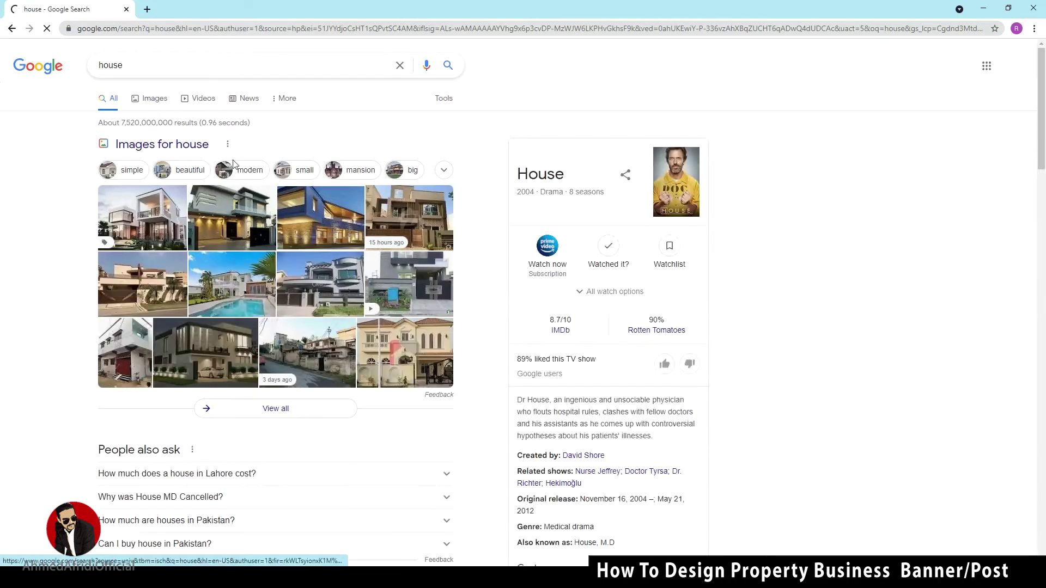
left_click(149, 98)
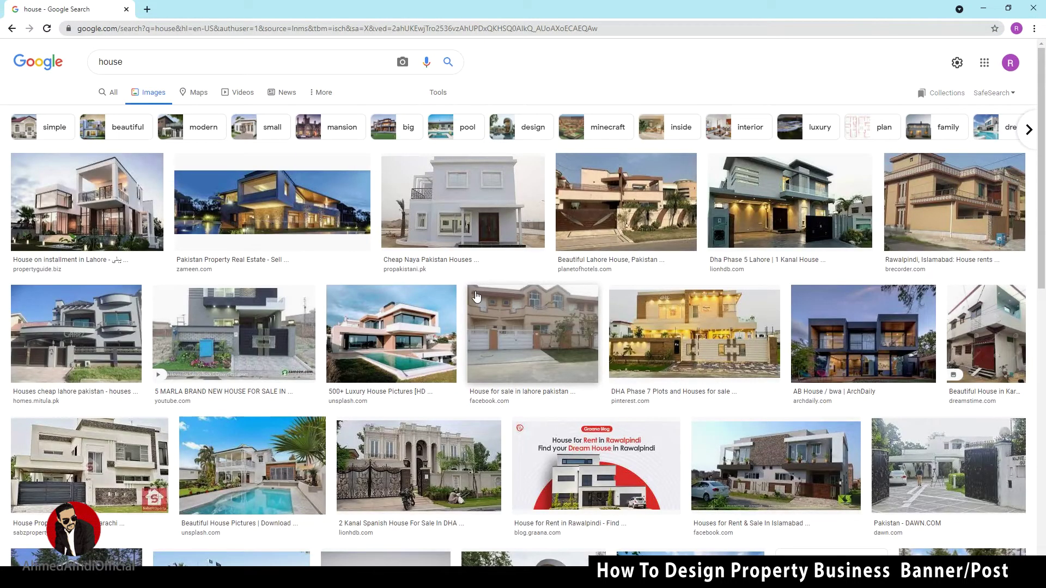
left_click(887, 327)
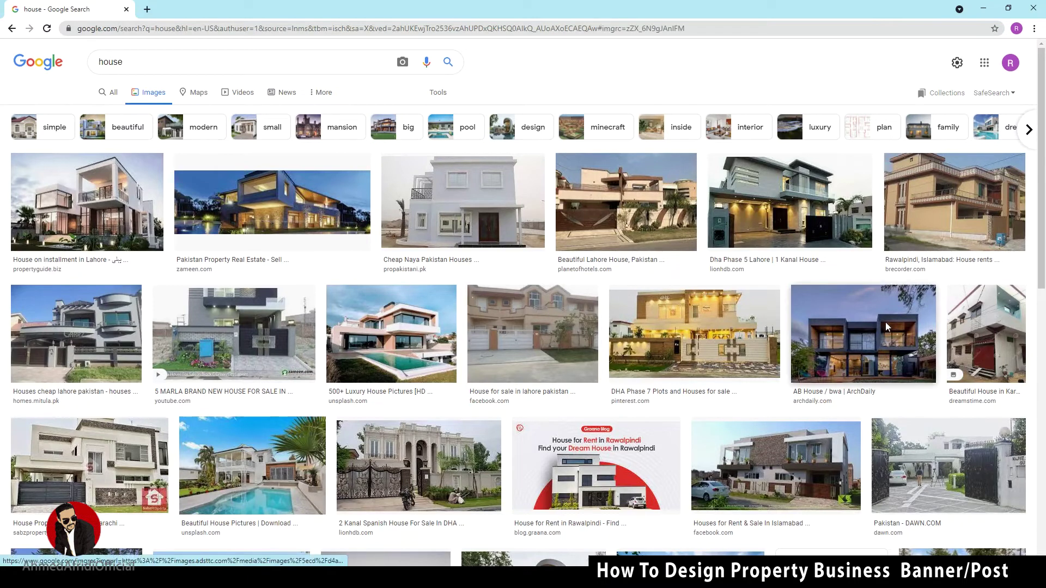
right_click(789, 261)
left_click(833, 401)
Paste the house photo, shrink it to about half size and clip it into the grey rectangle.
key("ctrl+v")
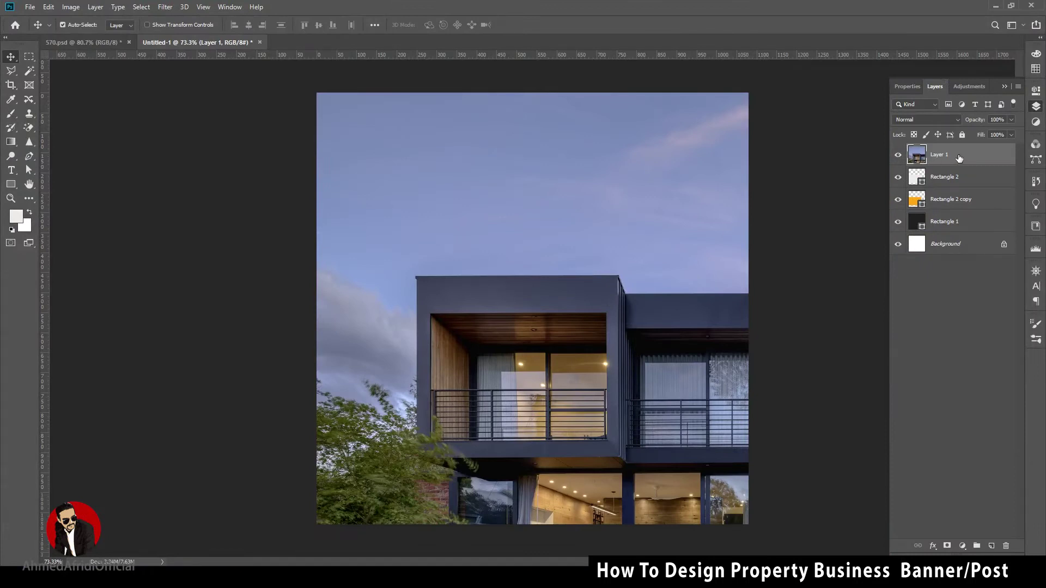
scroll(521, 298, "down", 5)
key("ctrl+t")
mouse_move(869, 489)
left_mouse_down()
mouse_move(655, 348)
mouse_move(583, 417)
left_mouse_up()
key("Return")
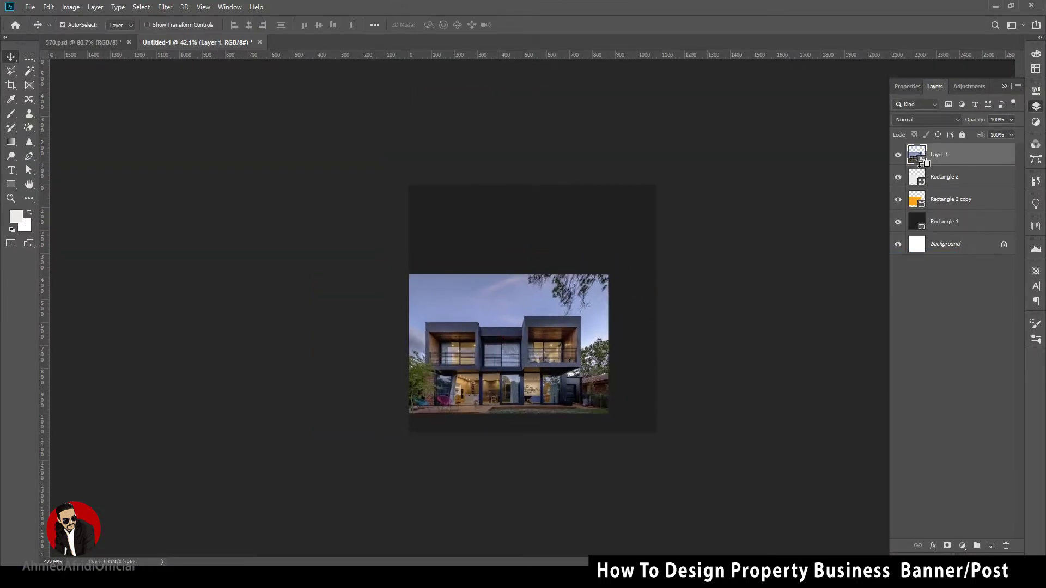
left_click(920, 163, "alt")
Fine-tune the clipped photo's size and position so it fills the panel below the strip.
scroll(499, 356, "up", 4)
key("ctrl+t")
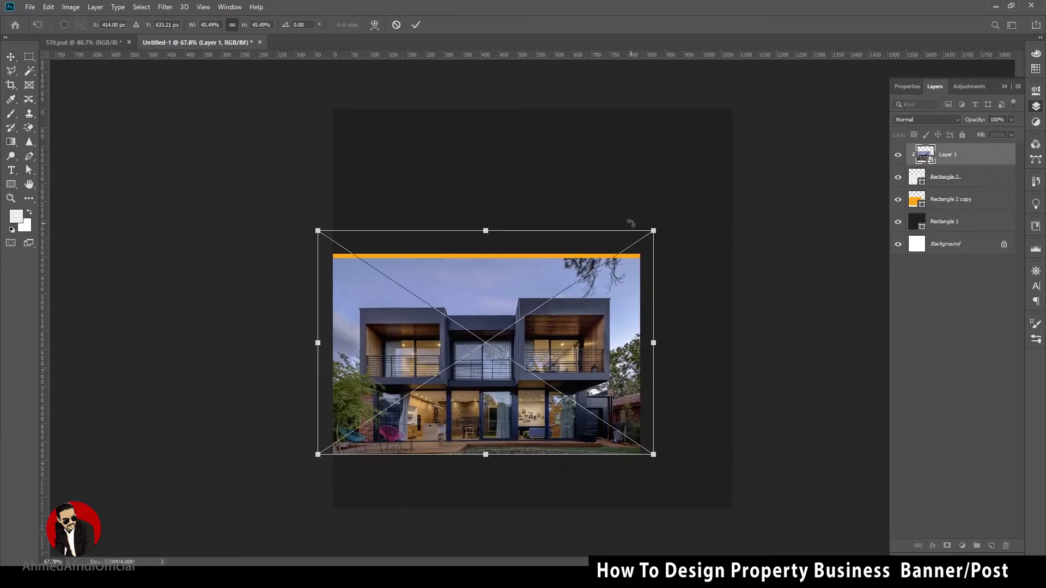
left_click_drag(653, 231, 644, 239)
left_click_drag(353, 276, 355, 285)
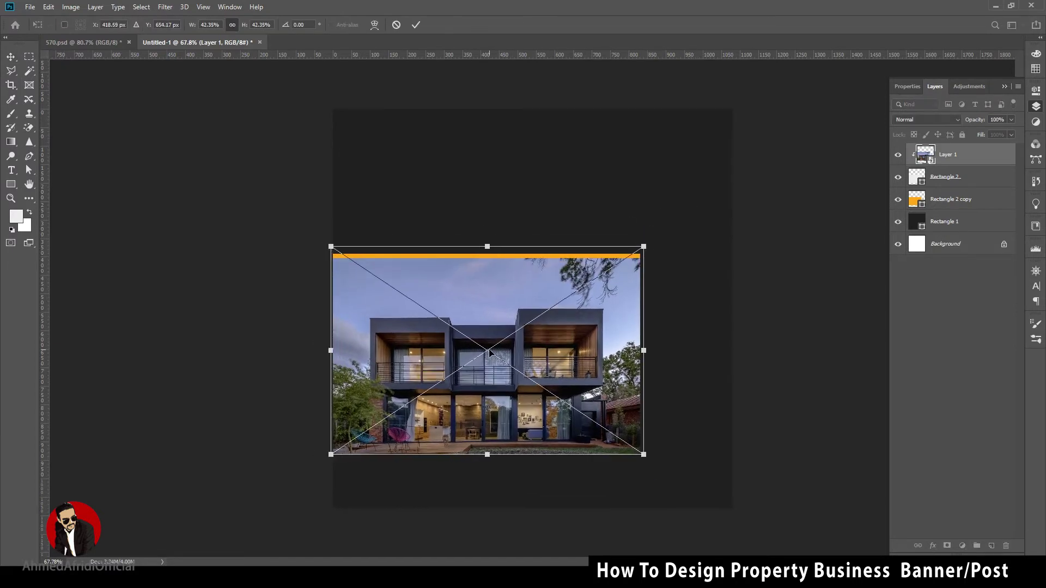
key("Return")
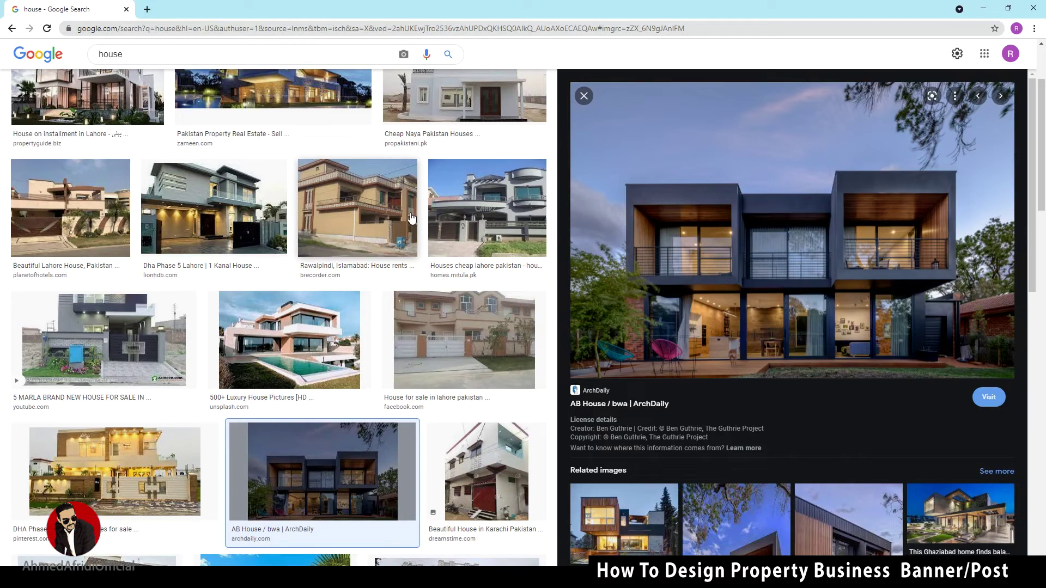
scroll(411, 218, "up", 3)
left_click(191, 61)
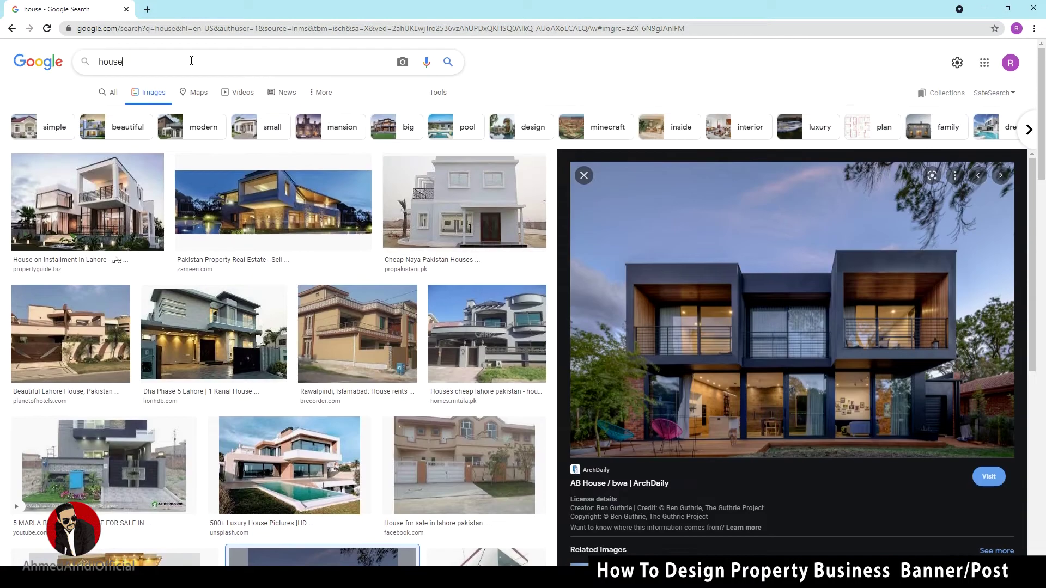
Search Google Images for a 'blur background' photo, filtered to large sizes.
type("ture blur background")
key("Return")
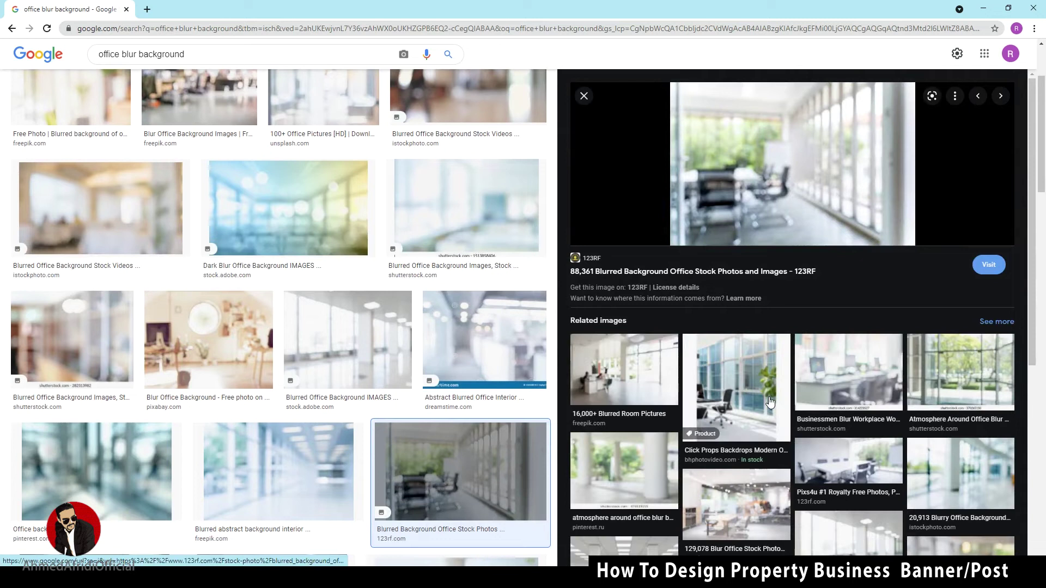
scroll(381, 218, "up", 5)
left_click(437, 92)
left_click(97, 112)
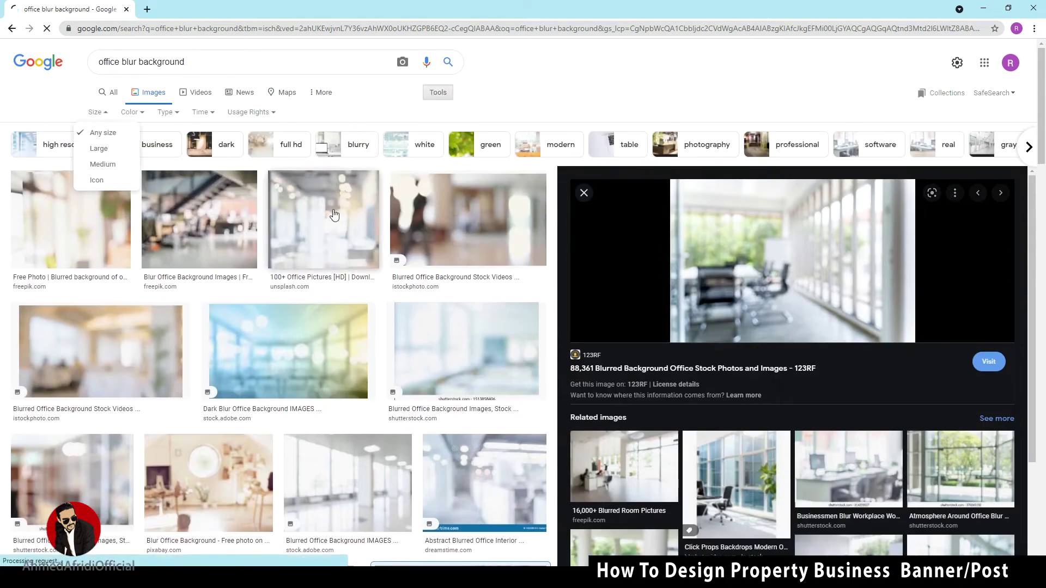
left_click(786, 165)
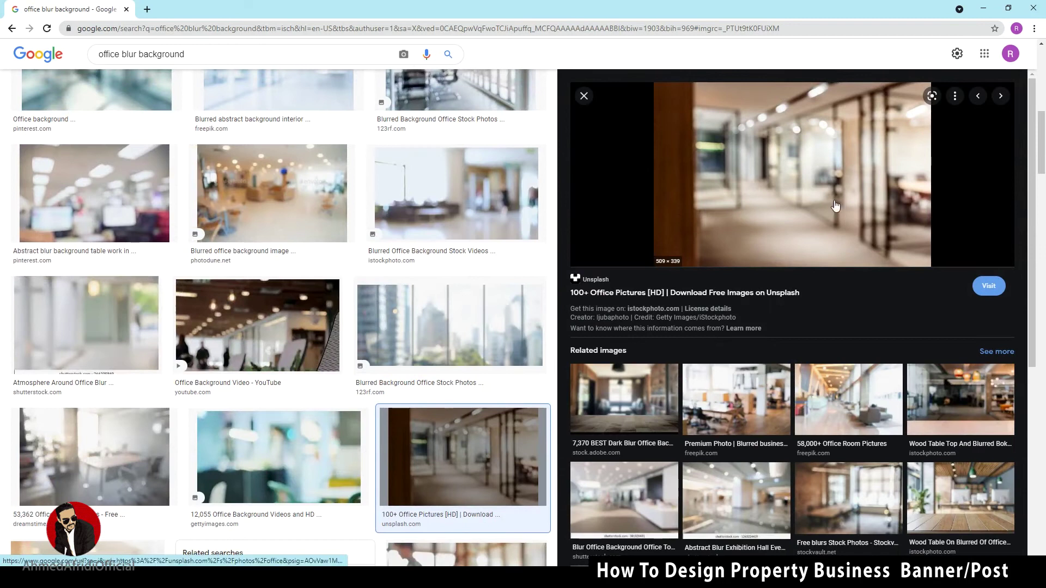
Find all sizes of the blurred office photo, copy the first large one and paste it into the design.
right_click(832, 200)
left_click(883, 356)
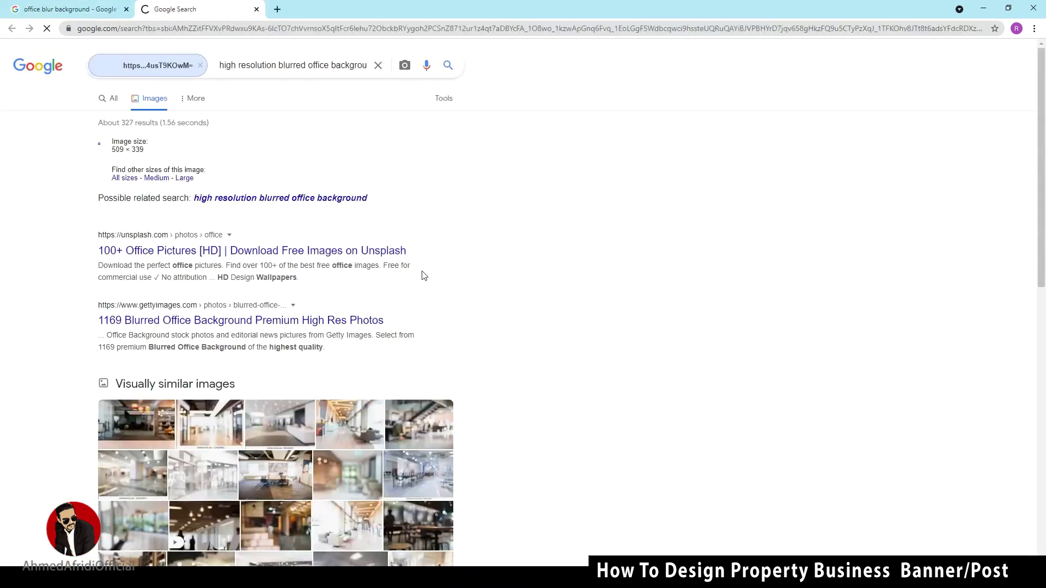
left_click(188, 179)
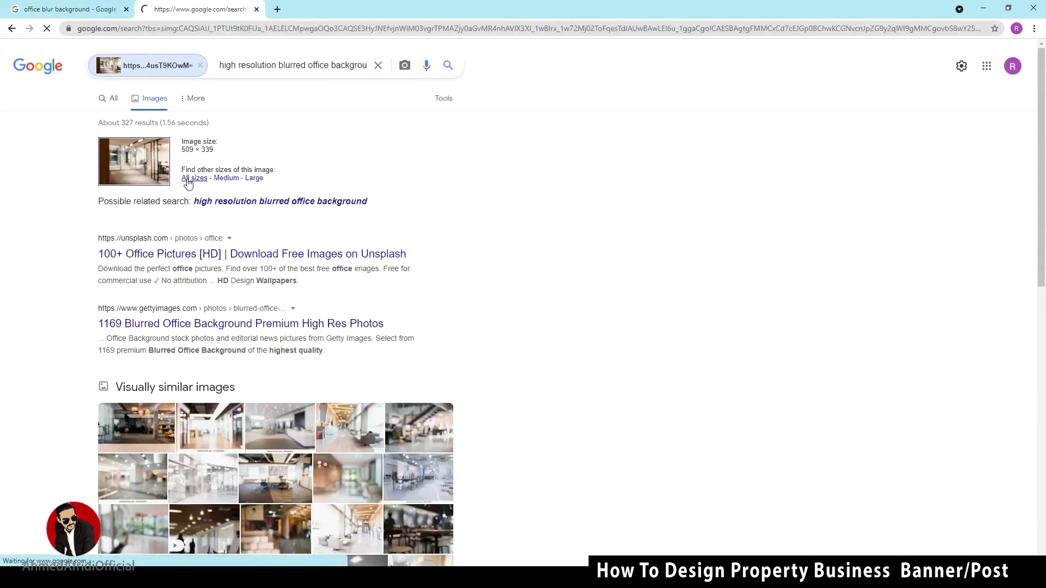
left_click(135, 178)
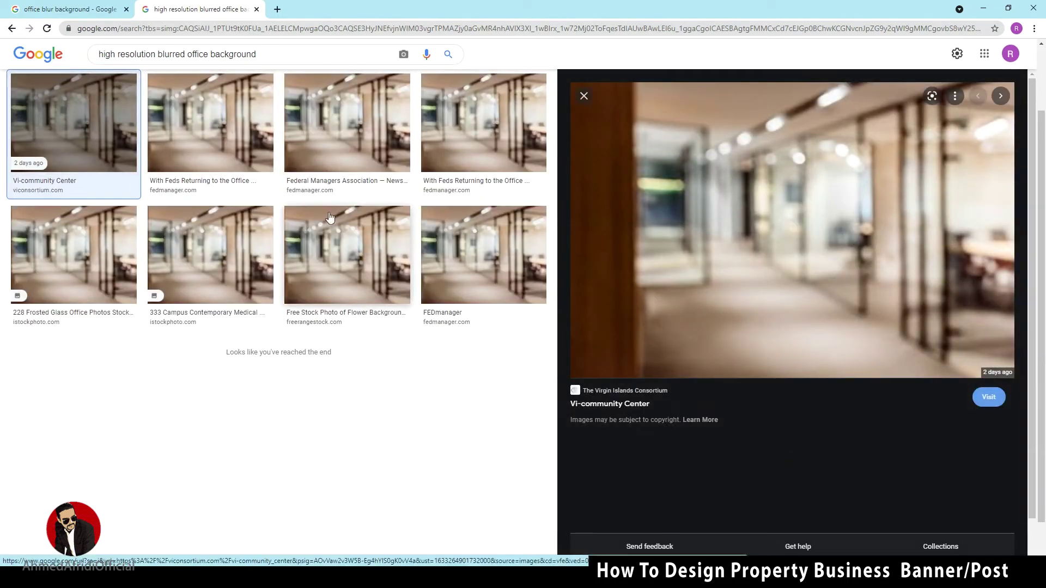
right_click(820, 214)
left_click(850, 341)
right_click(795, 202)
left_click(836, 334)
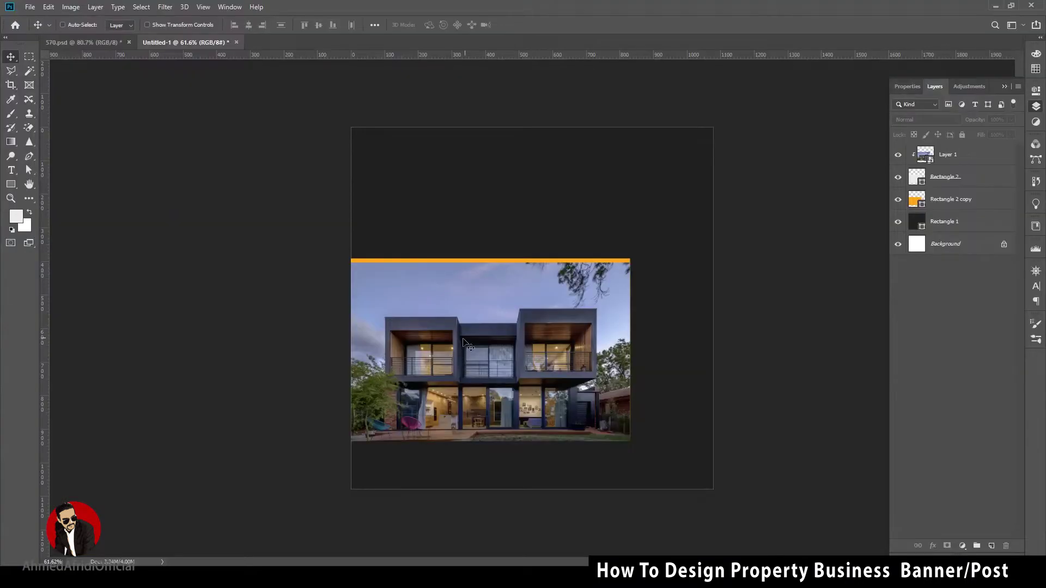
key("ctrl+v")
left_click_drag(542, 280, 539, 272)
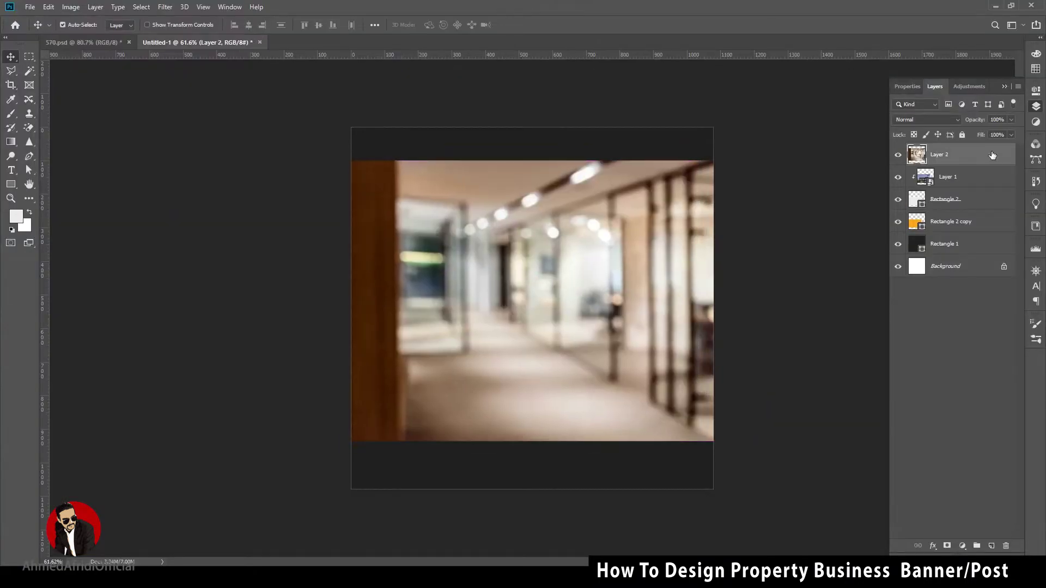
Move the office photo layer down the stack and enlarge it to cover the canvas.
mouse_move(948, 154)
left_mouse_down()
mouse_move(976, 231)
mouse_move(931, 239)
left_mouse_up()
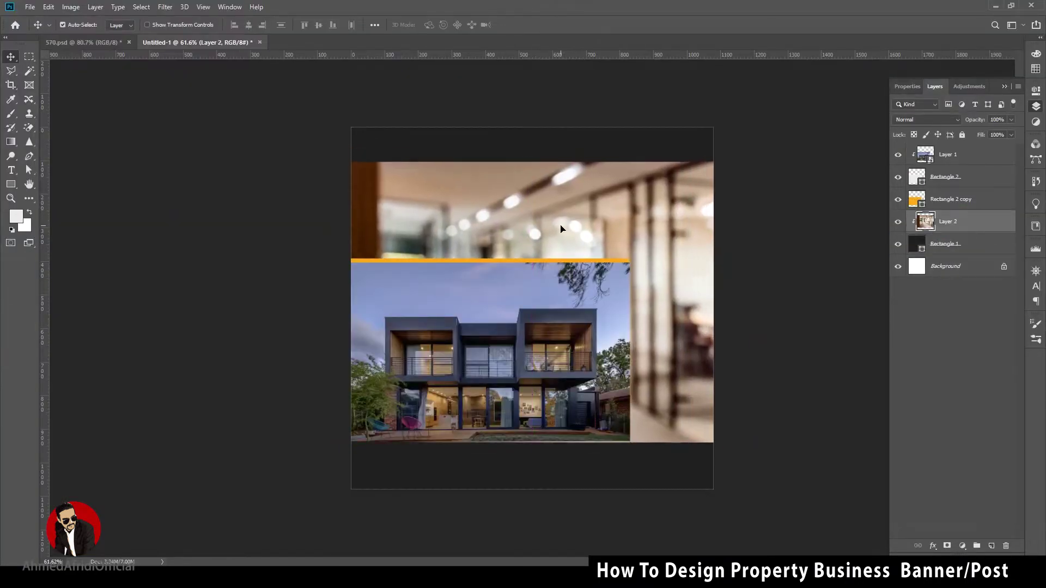
key("ctrl+t")
left_click_drag(743, 444, 757, 453)
key("Return")
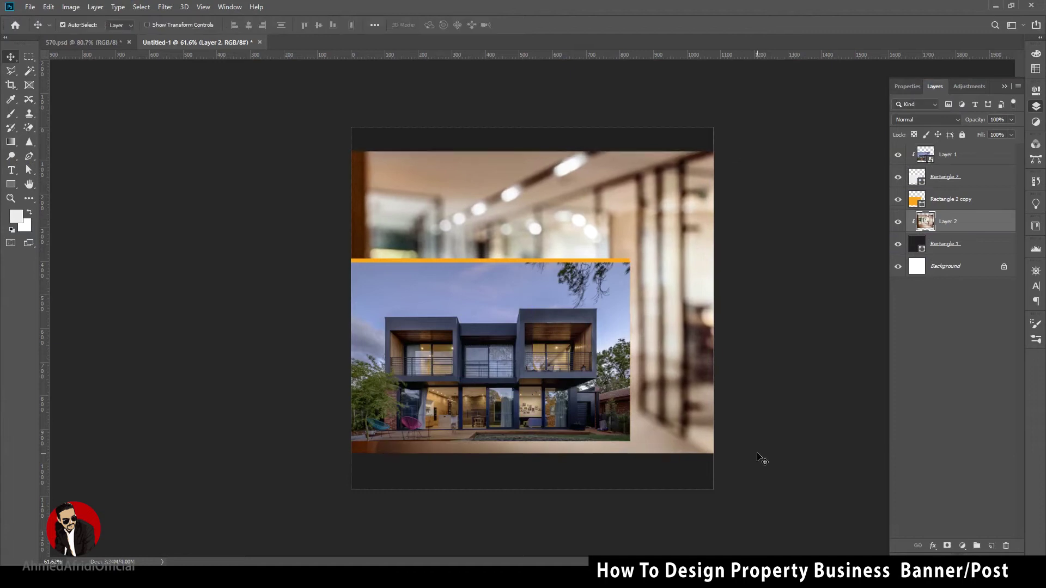
Set the backdrop to Color Dodge blending at 13% opacity.
left_click(933, 120)
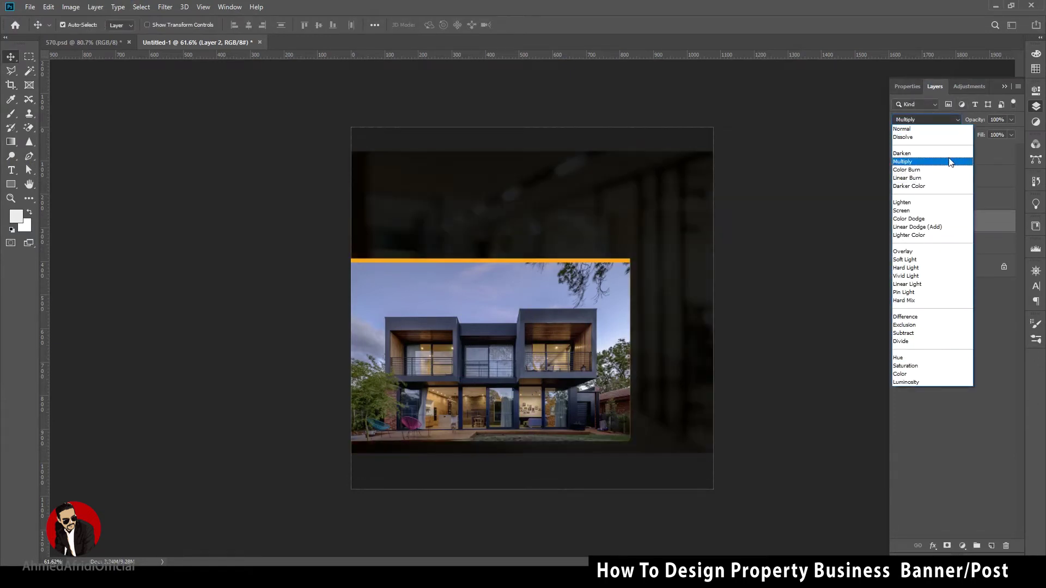
left_click(945, 119)
left_click_drag(974, 120, 924, 123)
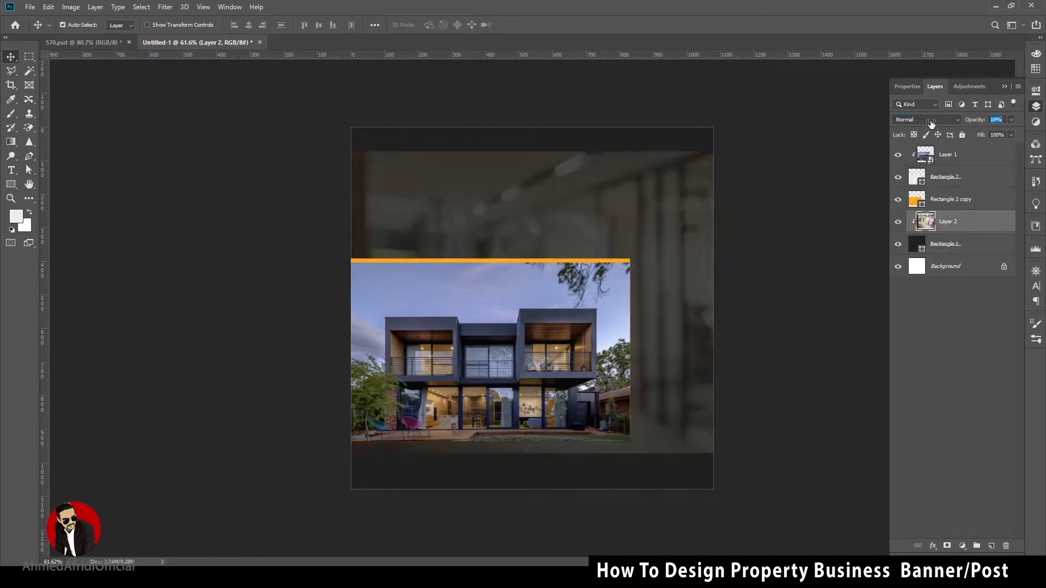
left_click(930, 120)
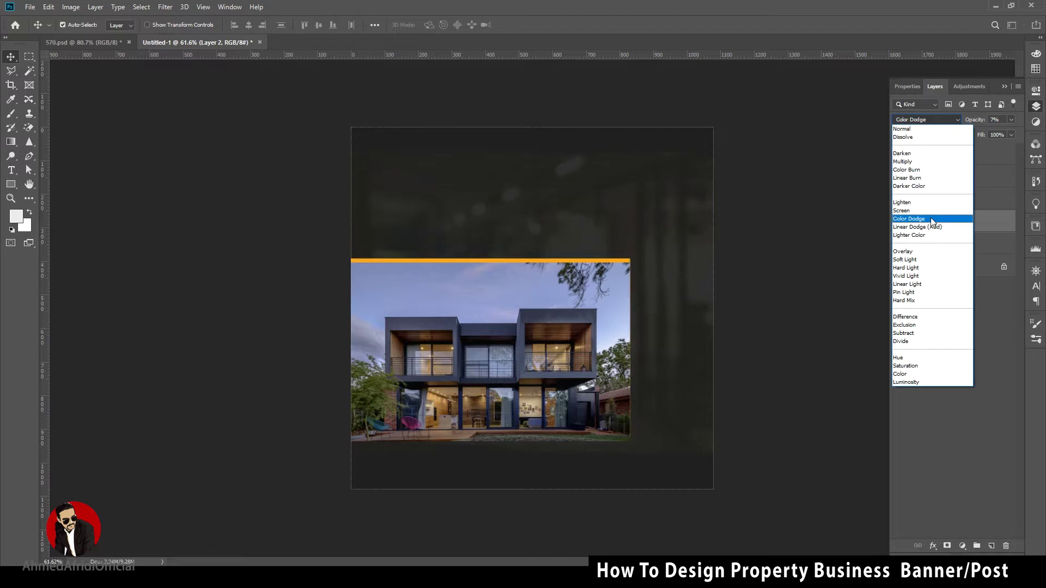
left_click(931, 218)
left_click_drag(969, 120, 972, 121)
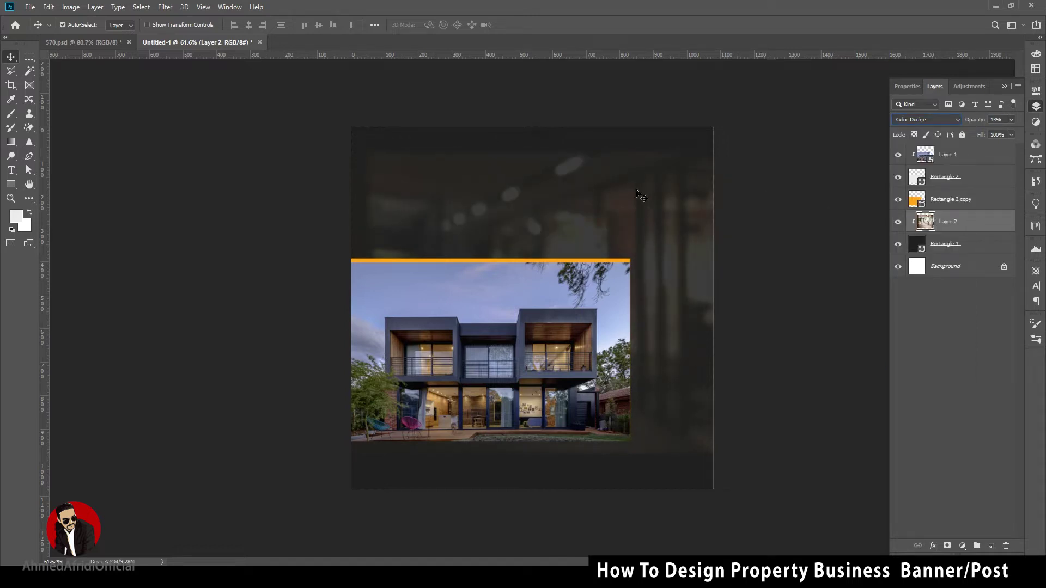
Enlarge the backdrop slightly beyond the canvas edges.
key("ctrl+t")
left_click_drag(742, 427, 777, 451)
key("Return")
key("ctrl+0")
Open Man.png from the Real Estate folder and drag it into the post.
left_click(30, 6)
left_click(38, 31)
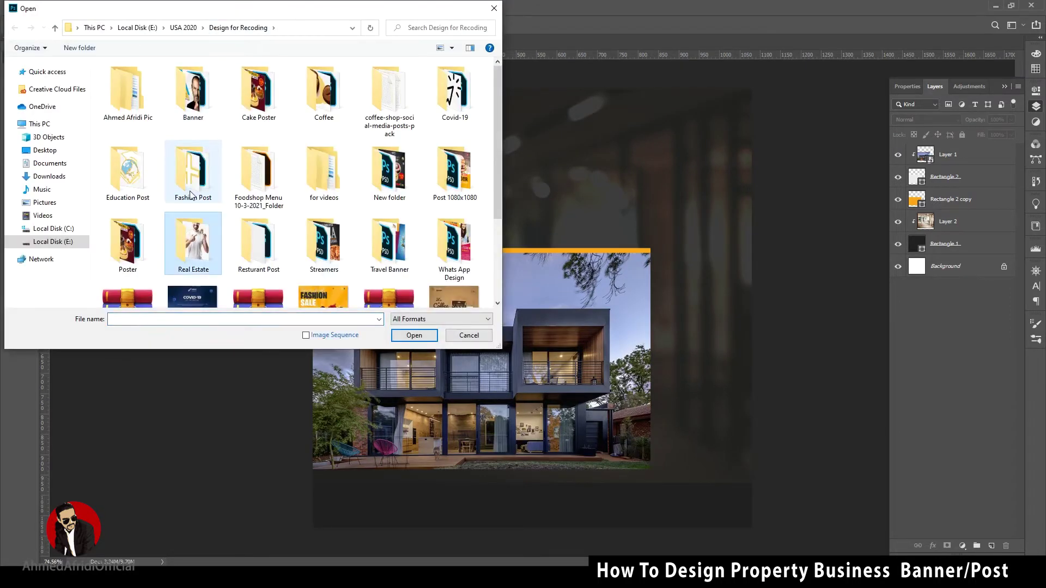
double_click(193, 245)
left_click(121, 89)
left_click(414, 335)
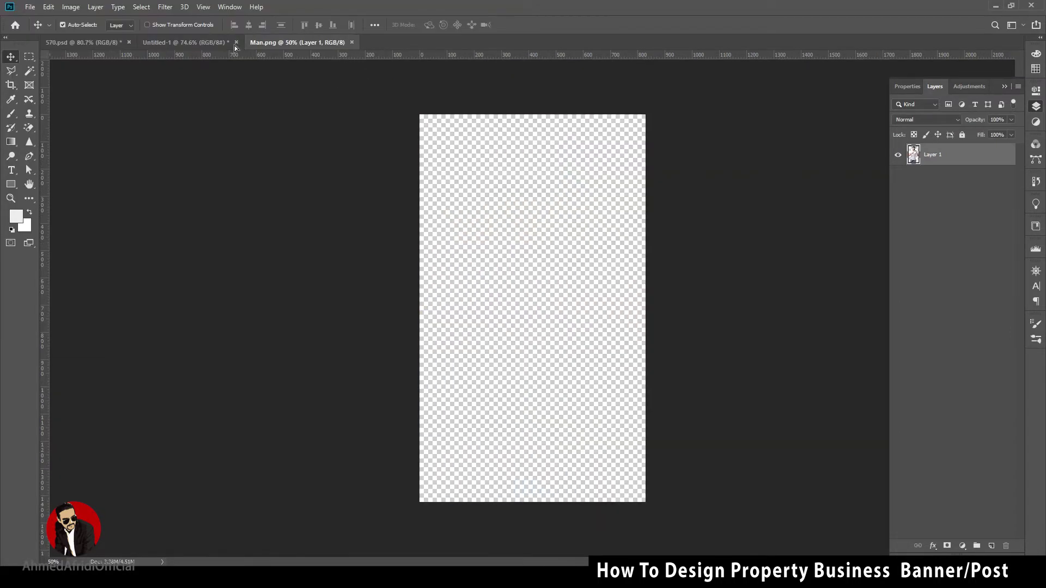
left_click_drag(184, 45, 616, 352)
Convert the man layer to a smart object, scale it down and place it on the right.
right_click(983, 164)
left_click(866, 256)
key("ctrl+t")
left_click_drag(778, 71, 714, 158)
left_click_drag(631, 227, 640, 223)
key("Return")
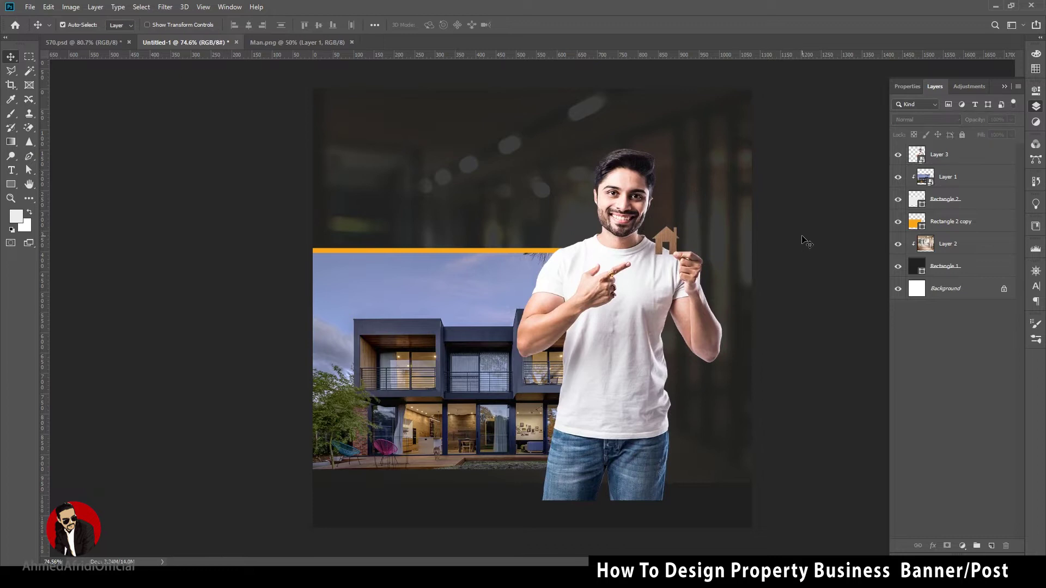
left_click_drag(629, 290, 645, 266)
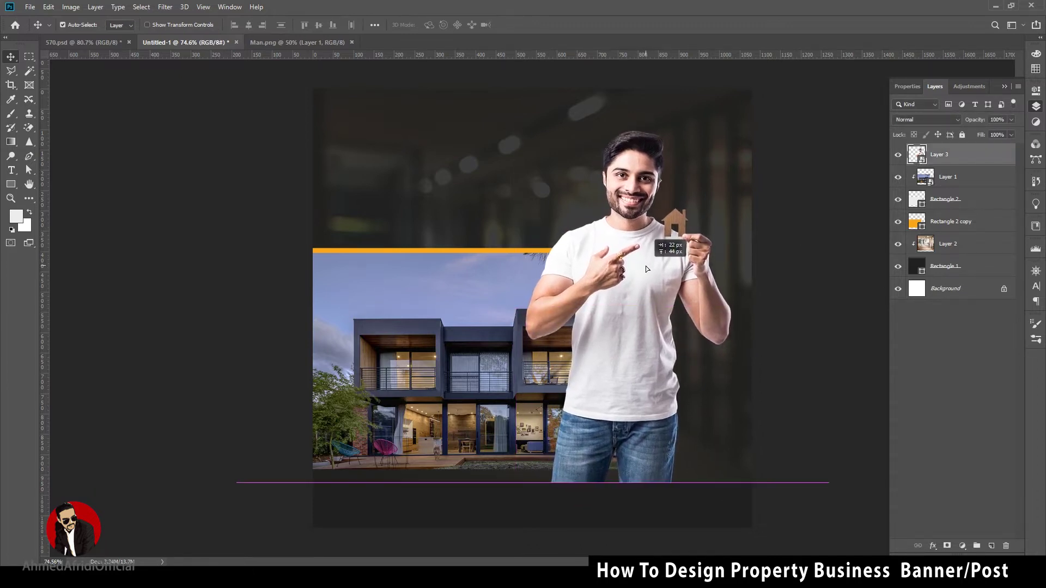
left_click(240, 392)
Draw a 970 px rounded-rectangle frame with no fill and a 3 px yellow stroke.
right_click(15, 188)
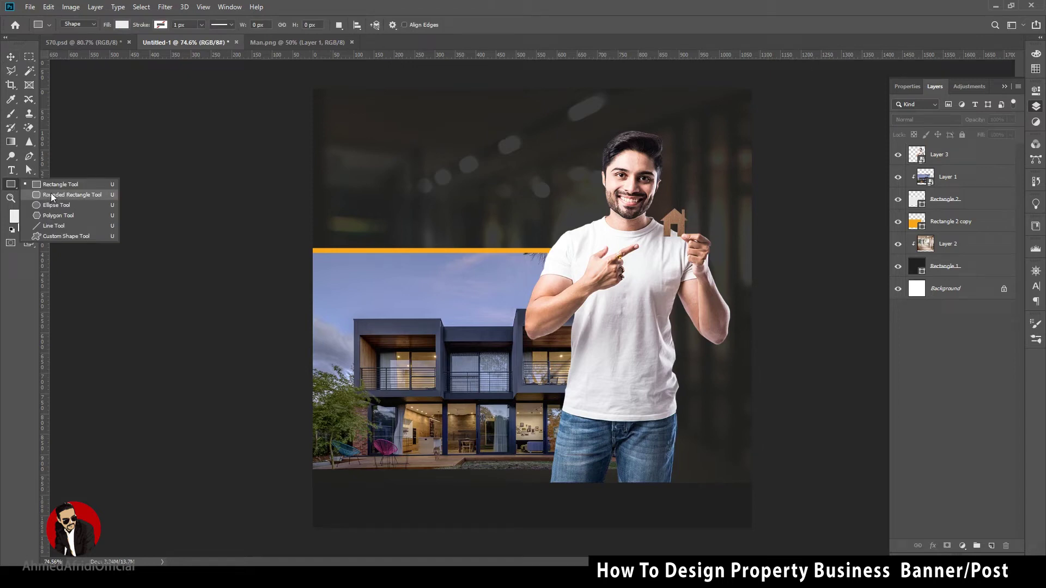
left_click(50, 192)
left_click_drag(333, 112, 728, 522)
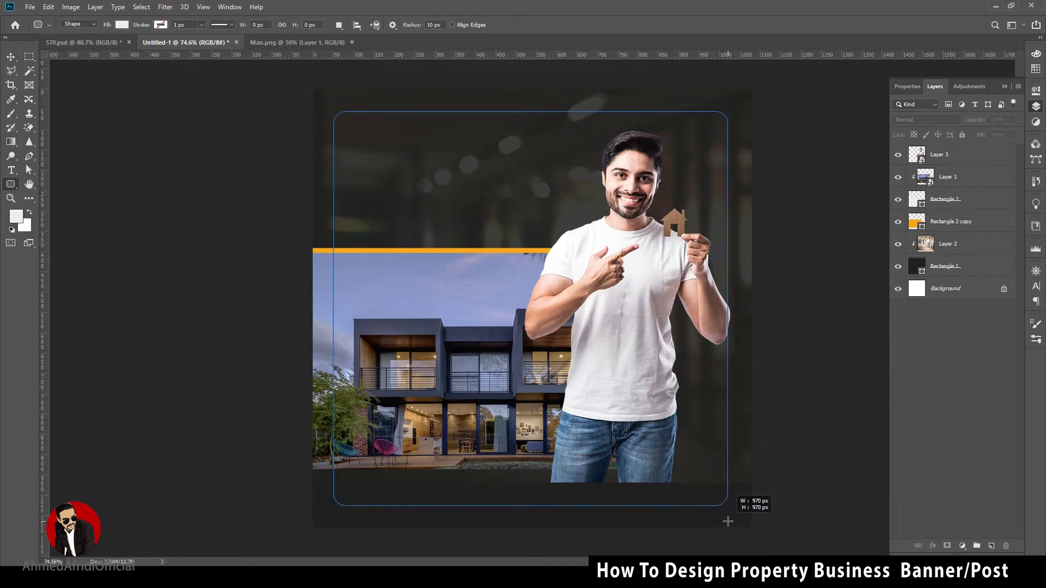
left_click_drag(727, 521, 727, 506)
left_click(122, 24)
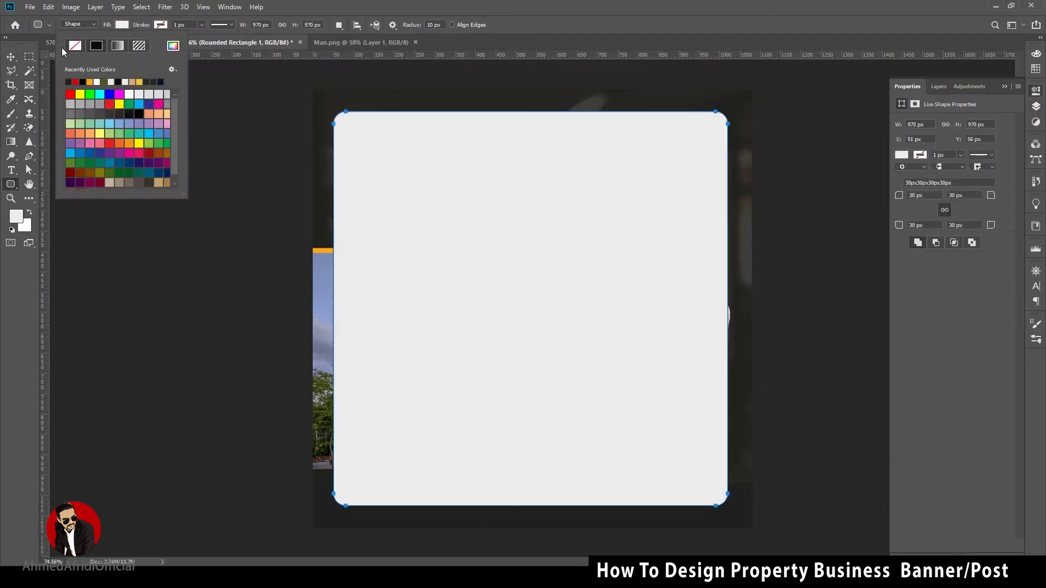
left_click(76, 45)
left_click(158, 26)
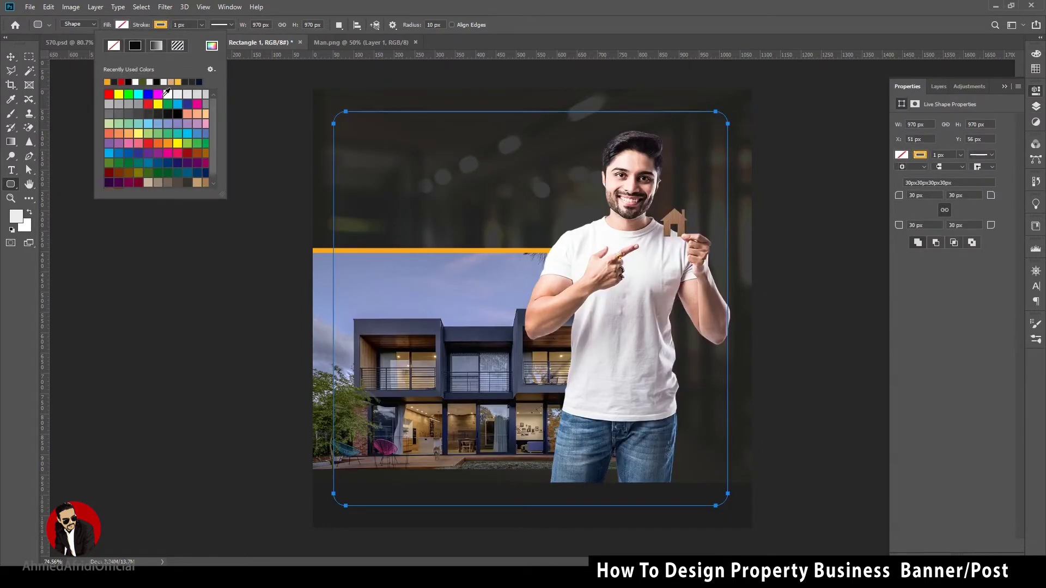
type("3")
key("Return")
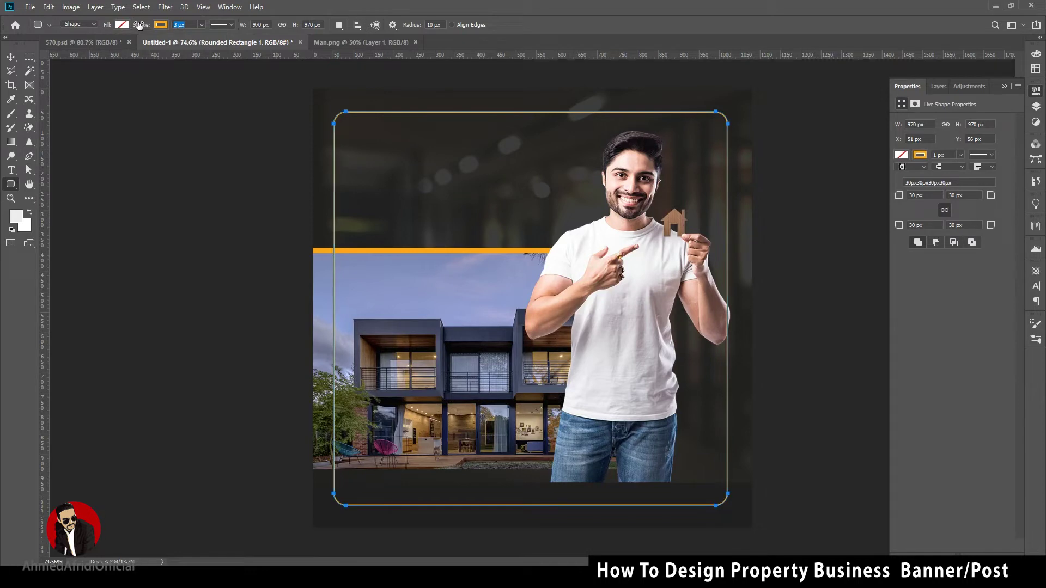
key("v")
Move the frame layer beneath the house photo layers.
left_click(935, 86)
left_click(871, 161)
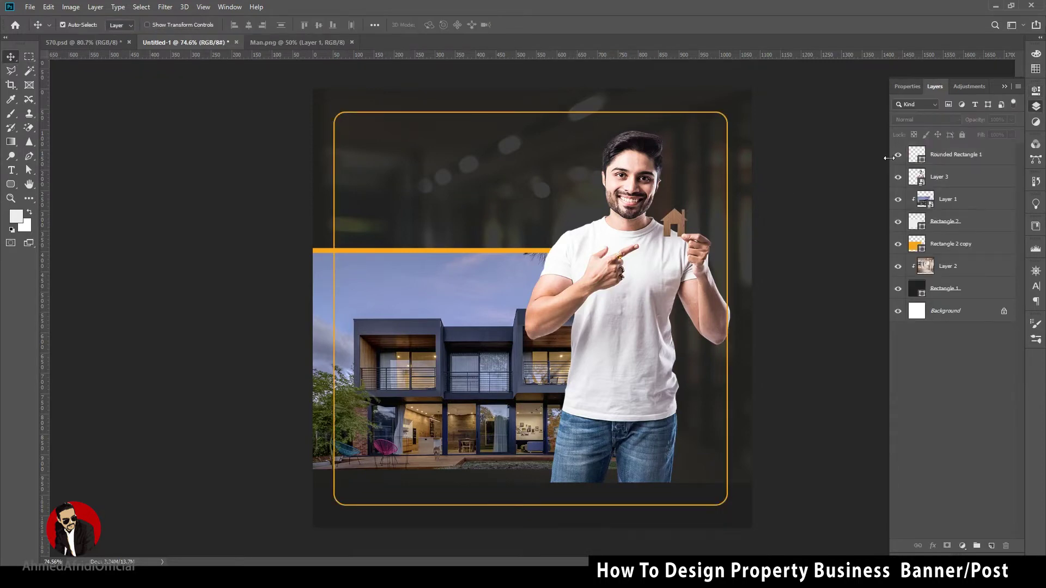
mouse_move(951, 251)
left_mouse_down()
mouse_move(957, 299)
mouse_move(975, 233)
left_mouse_up()
left_click(792, 190)
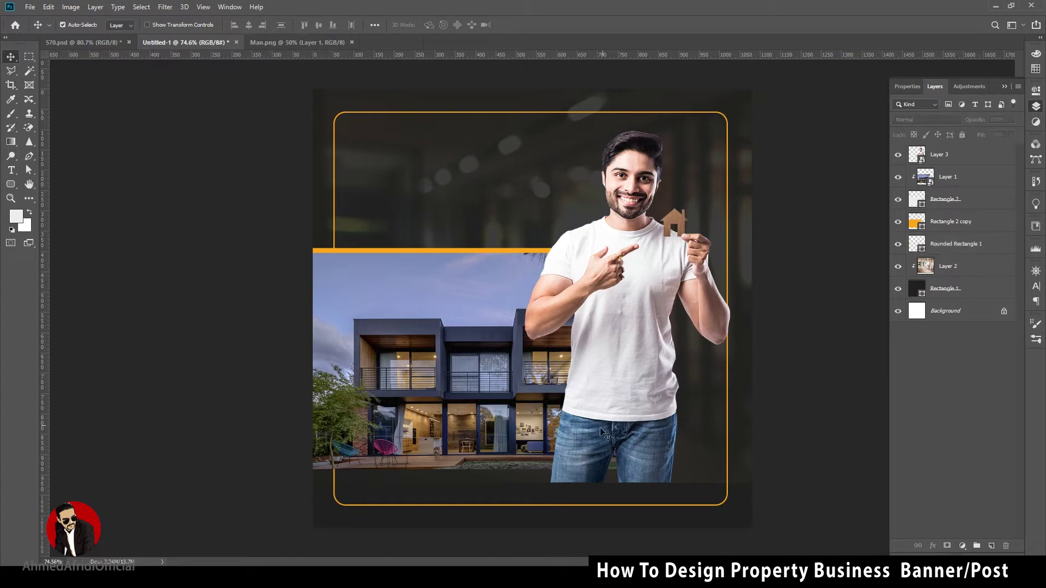
left_click(963, 288)
left_click(955, 243, "shift")
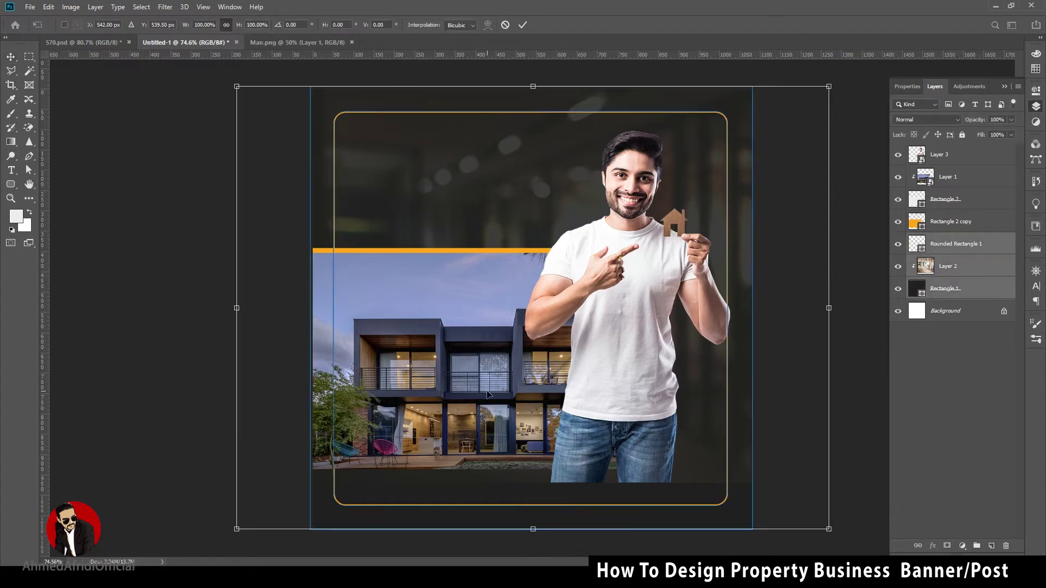
left_click(956, 296, "ctrl")
left_click(966, 268, "ctrl")
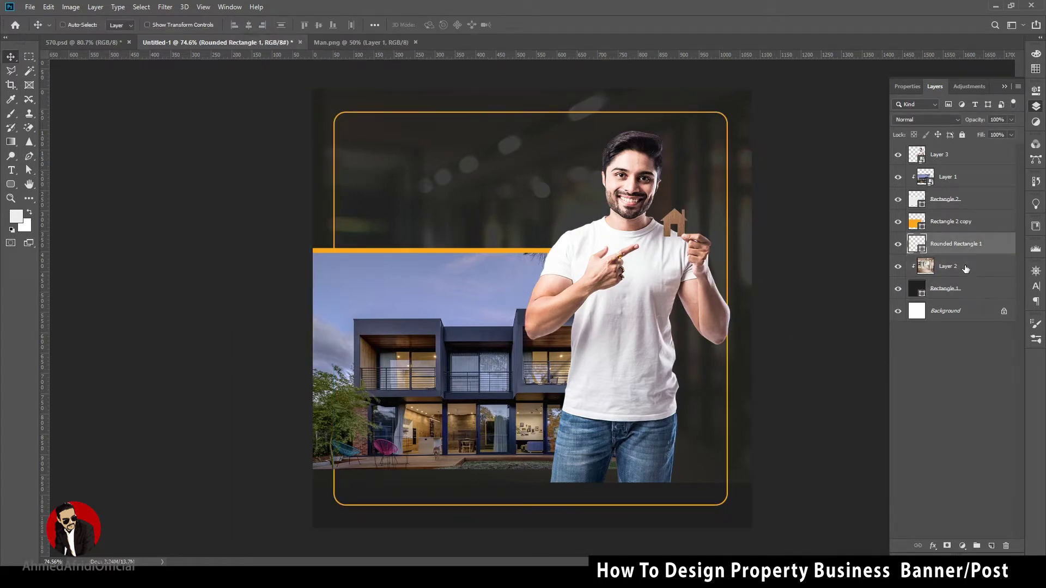
Shift the house photo and orange bar upward together.
left_click(970, 177)
left_click(970, 221, "shift")
key("ctrl+t")
mouse_move(496, 344)
left_mouse_down()
mouse_move(496, 324)
mouse_move(496, 333)
left_mouse_up()
key("Return")
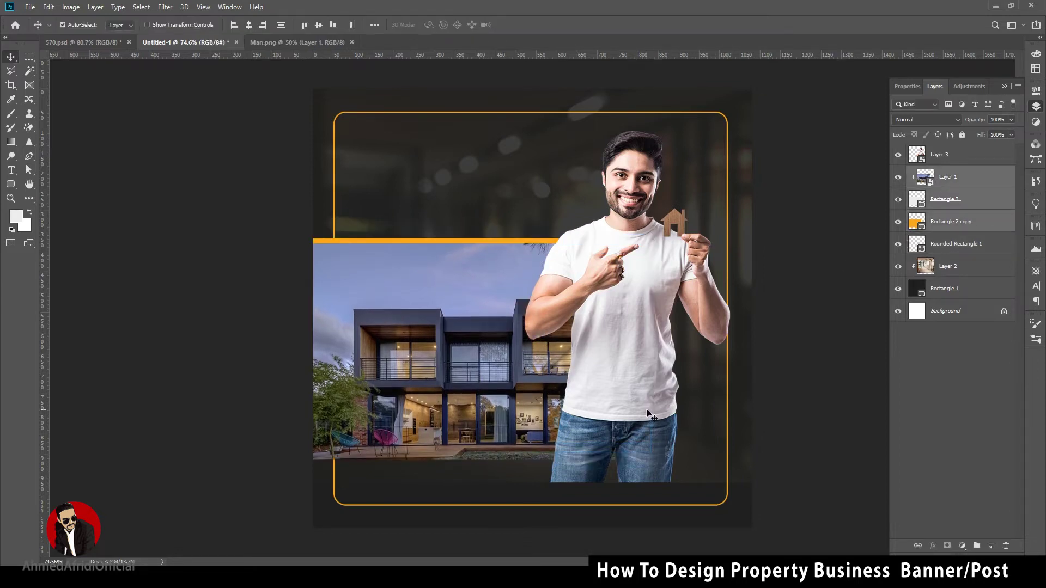
left_click(828, 424)
Adjust the frame's stroke thickness, shorten it from the bottom and nudge it up.
left_click(956, 244)
key("u")
left_click_drag(150, 25, 144, 26)
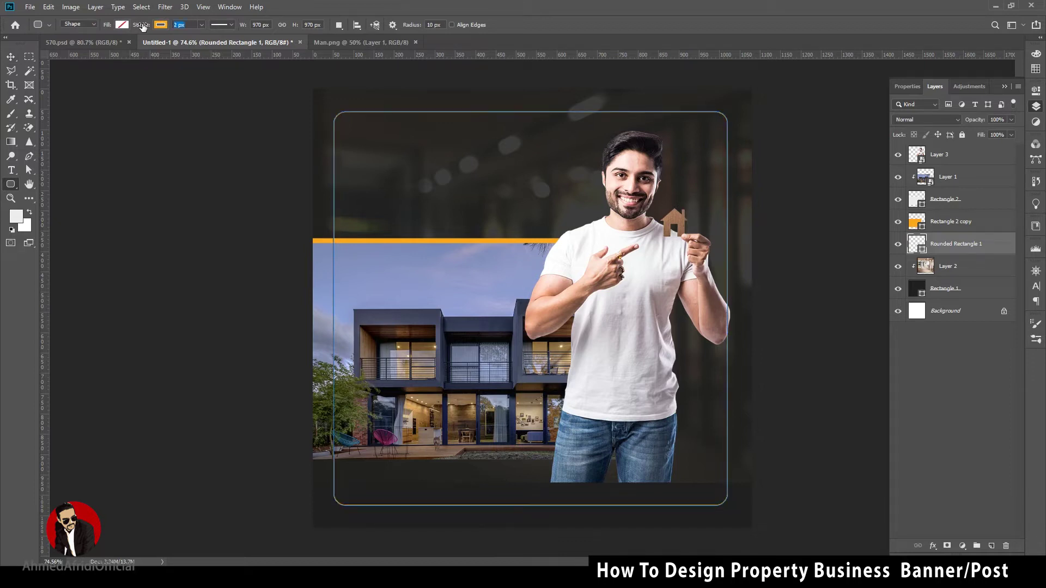
left_click(12, 59)
key("ctrl+t")
left_click_drag(531, 505, 533, 489)
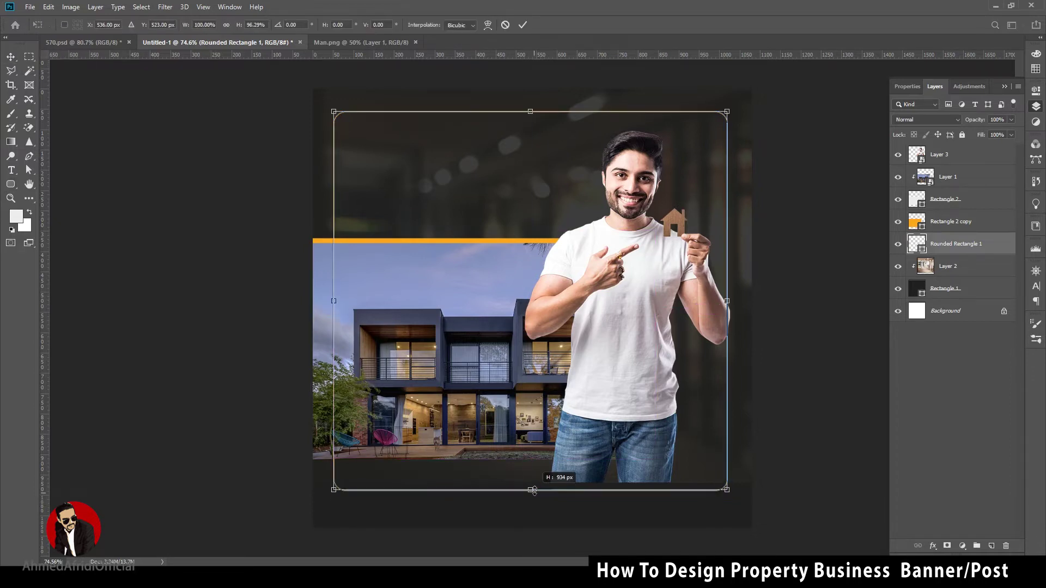
key("shift+Up")
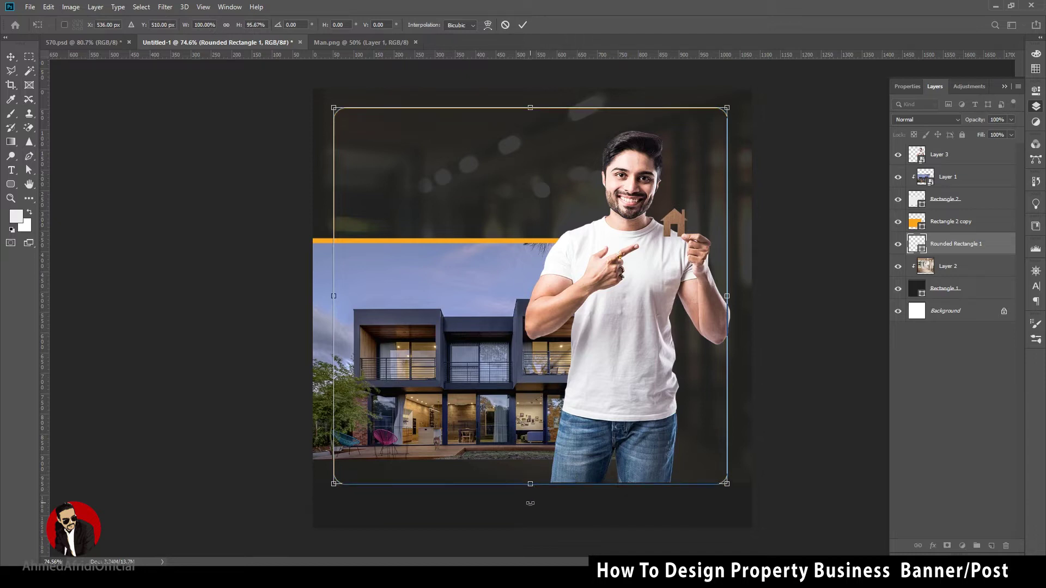
key("Return")
Nudge the house photo and orange bar slightly higher.
left_click(947, 177)
left_click(950, 221, "shift")
key("shift+Up")
key("shift+Up")
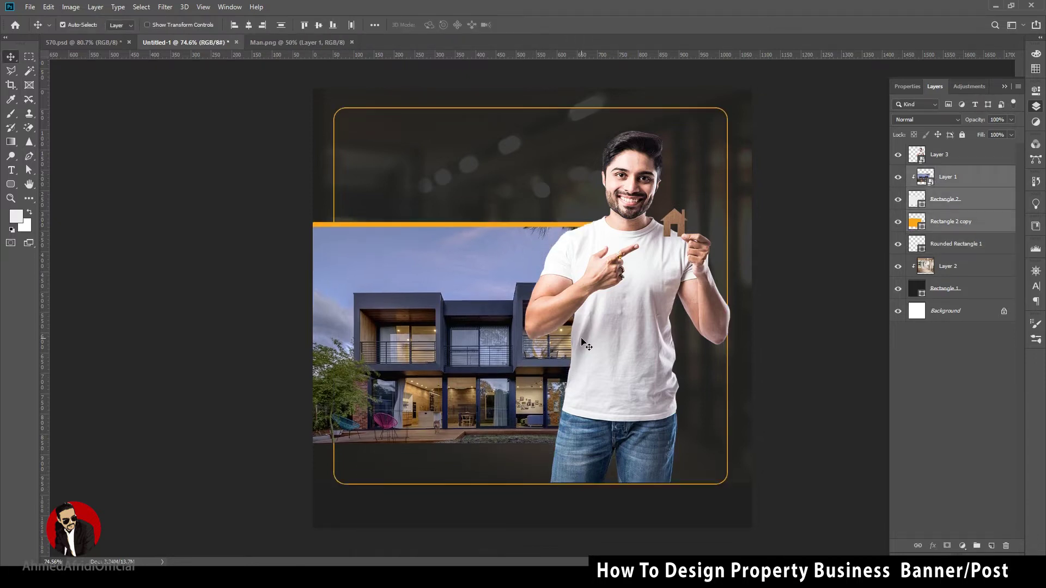
key("shift+Up")
key("shift+Up")
key("shift+Up")
key("shift+Up")
key("shift+Down")
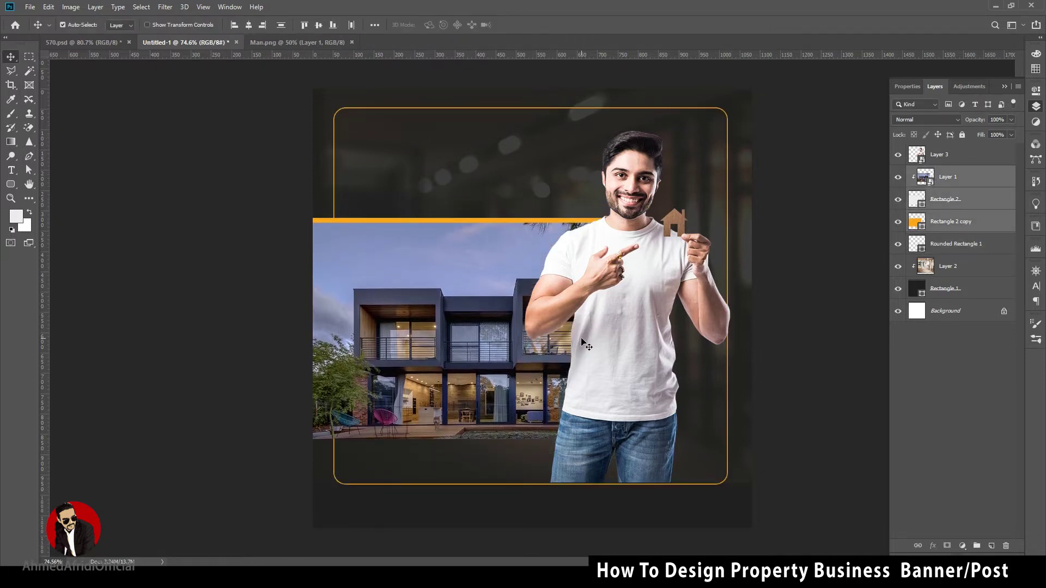
left_click(817, 337)
right_click(11, 184)
left_click(54, 182)
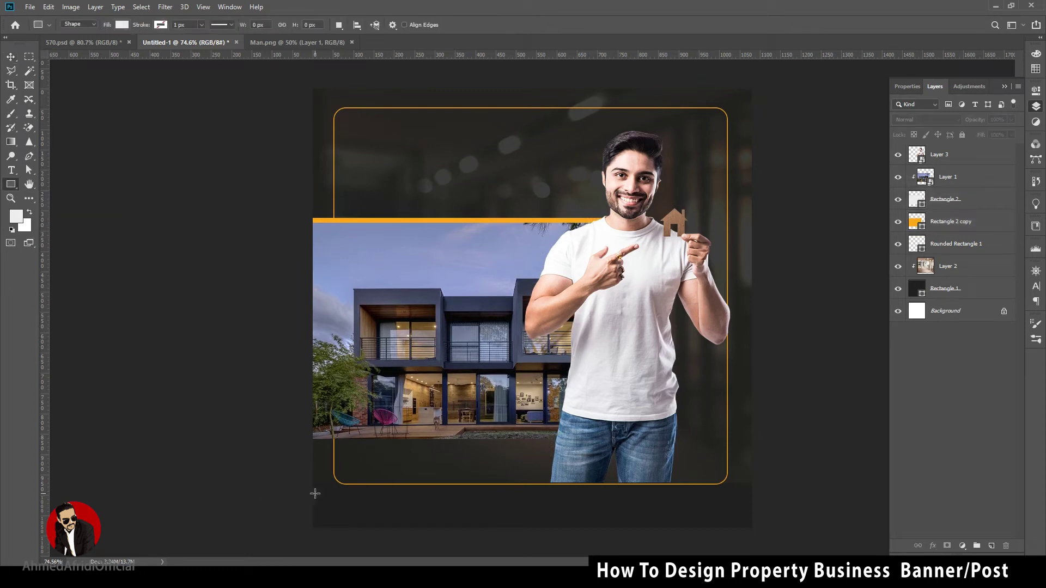
Draw a light-filled bar across the full bottom edge of the banner.
left_click_drag(311, 486, 751, 527)
left_click(121, 24)
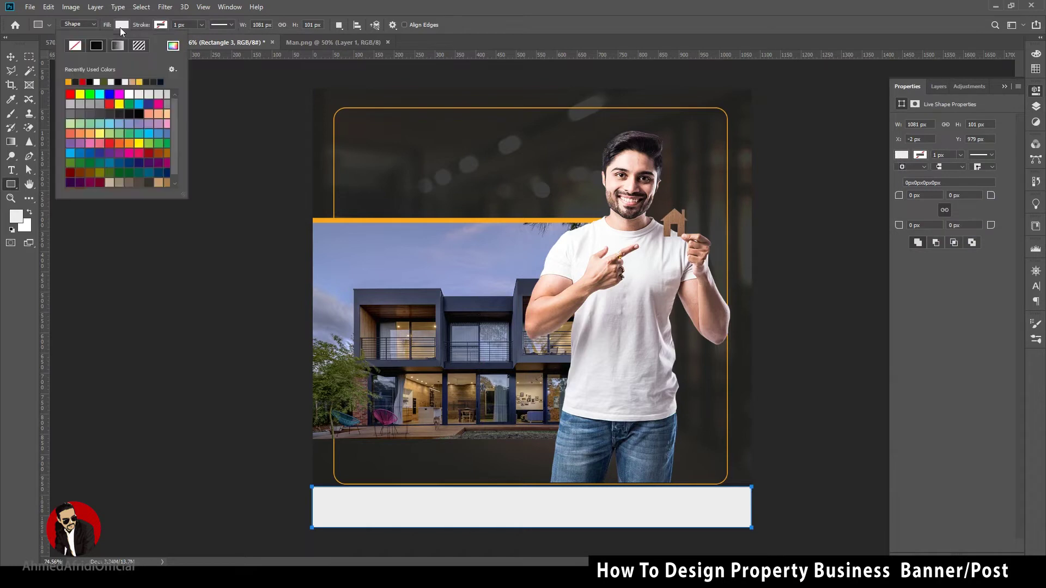
left_click(172, 46)
left_click(278, 295)
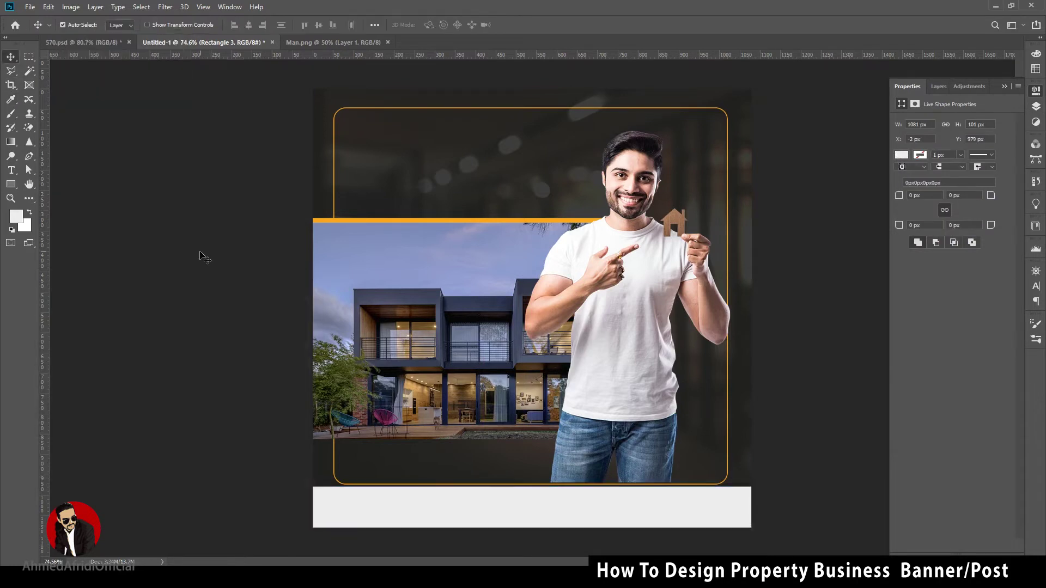
key("v")
scroll(614, 518, "up", 3)
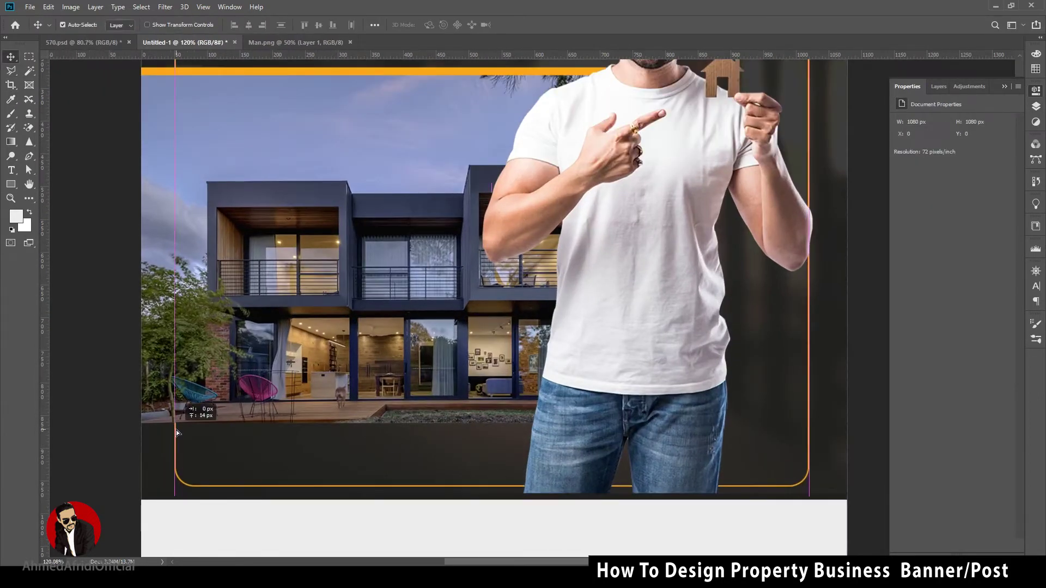
Nudge the man slightly down and make the white bottom bar a little taller.
left_click_drag(567, 436, 569, 445)
scroll(419, 459, "down", 2)
scroll(555, 543, "up", 2)
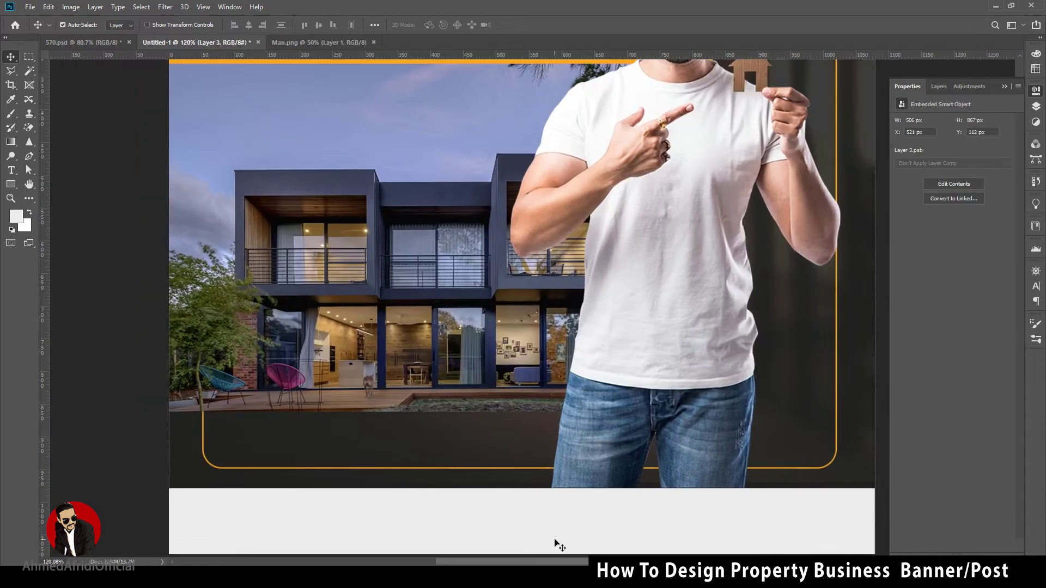
left_click(523, 525)
key("ctrl+t")
left_click_drag(521, 489, 522, 484)
key("Return")
scroll(522, 486, "down", 3)
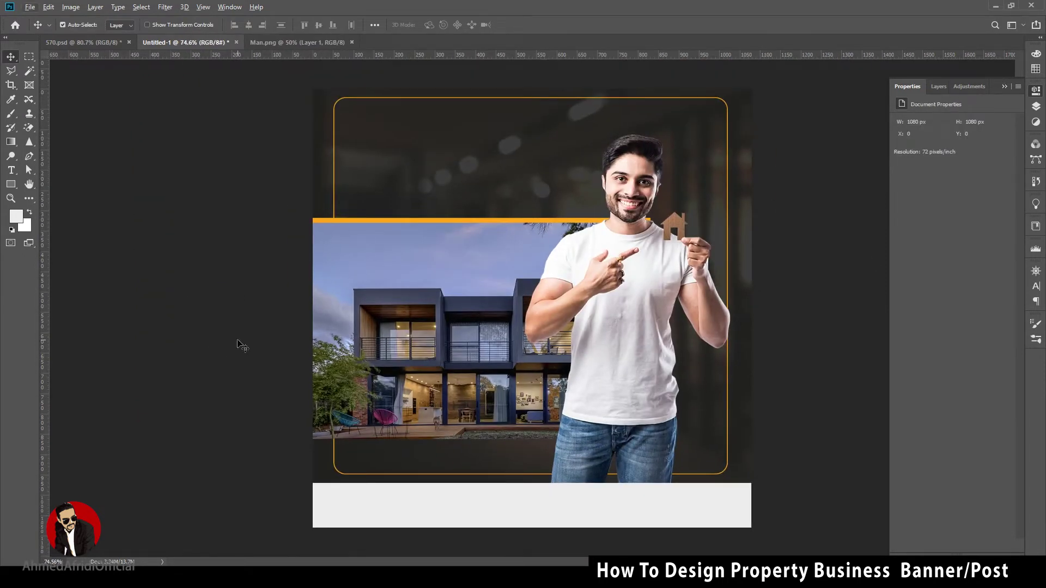
left_click(12, 170)
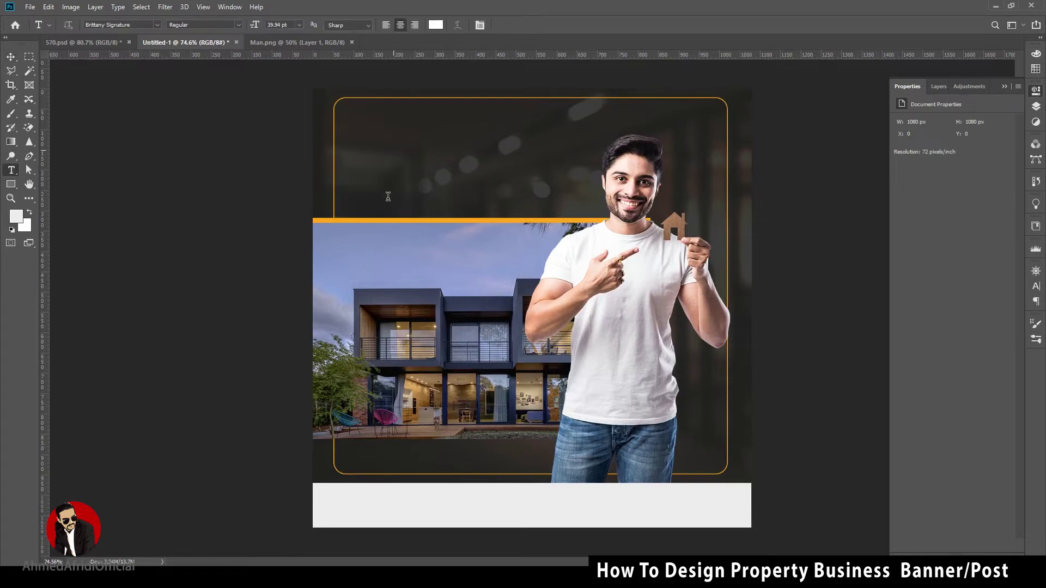
Add a large script 'your chance now' line near the top, above the house photo.
left_click(392, 153)
type("your chance")
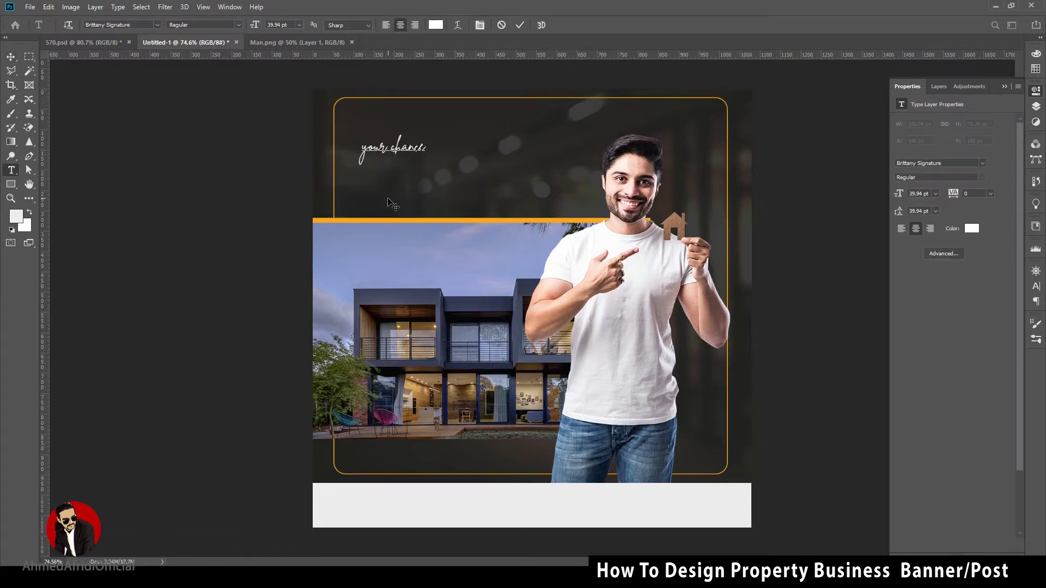
key("ctrl+Return")
key("ctrl+t")
left_click_drag(439, 134, 526, 108)
left_click_drag(484, 142, 490, 145)
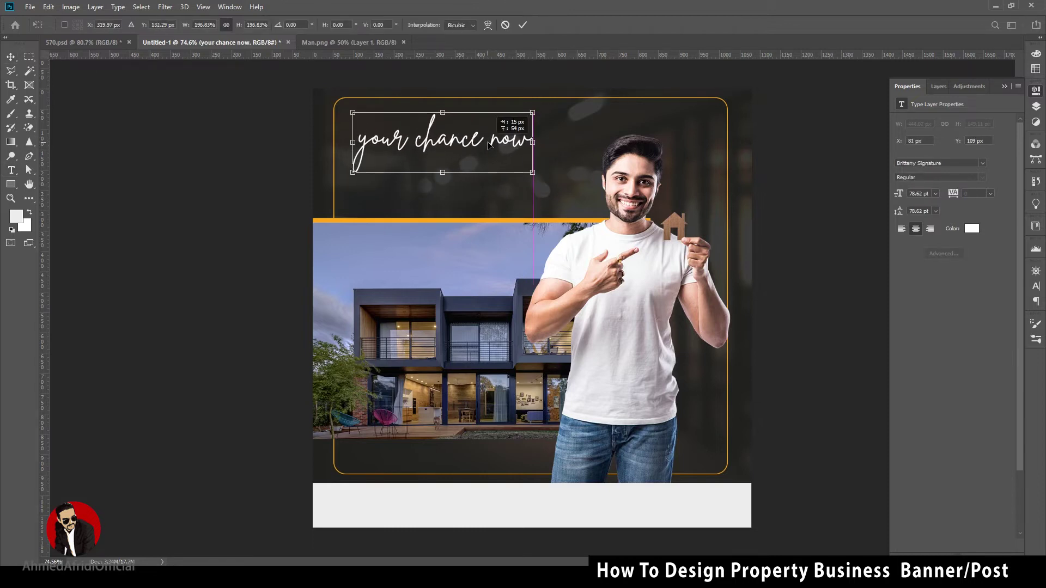
key("Return")
Duplicate the line as a smaller Montserrat Bold 'Buy Dream House' headline beneath it.
left_click_drag(406, 148, 406, 185)
double_click(406, 185)
type("Buy Dream")
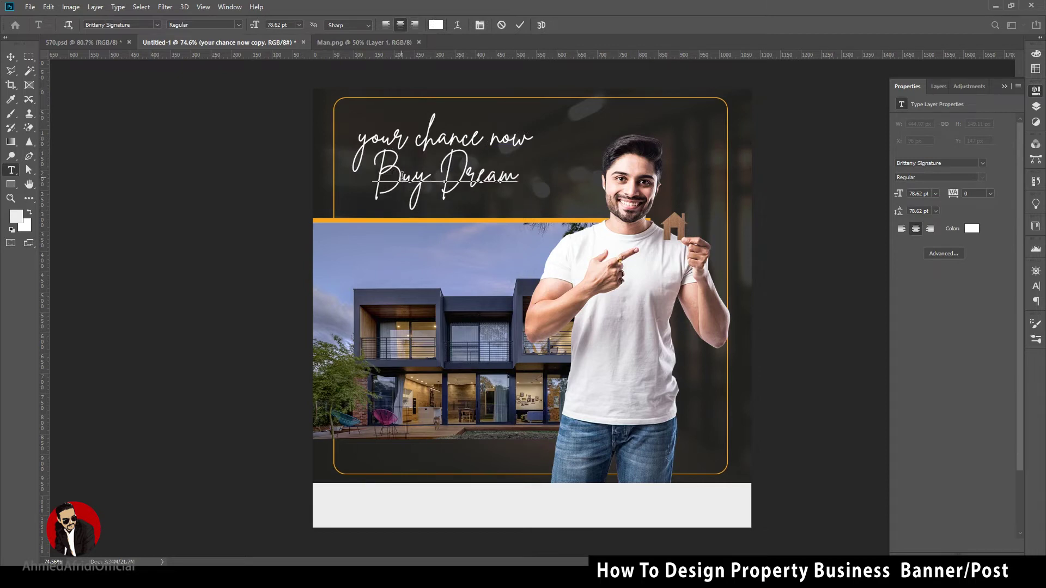
type(" House")
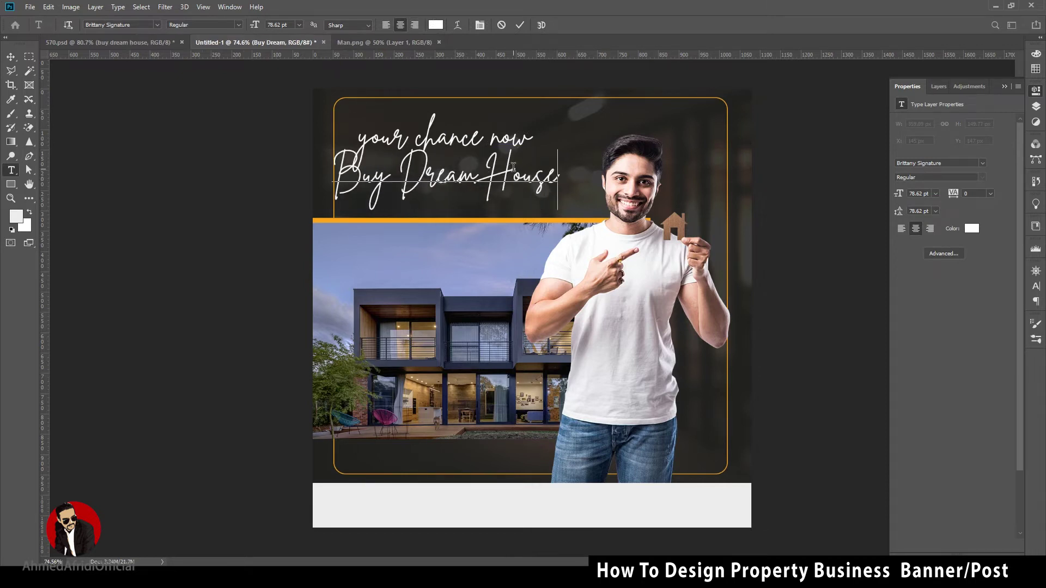
key("ctrl+a")
left_click(157, 25)
scroll(293, 104, "up", 10)
left_click(144, 59)
left_click(239, 24)
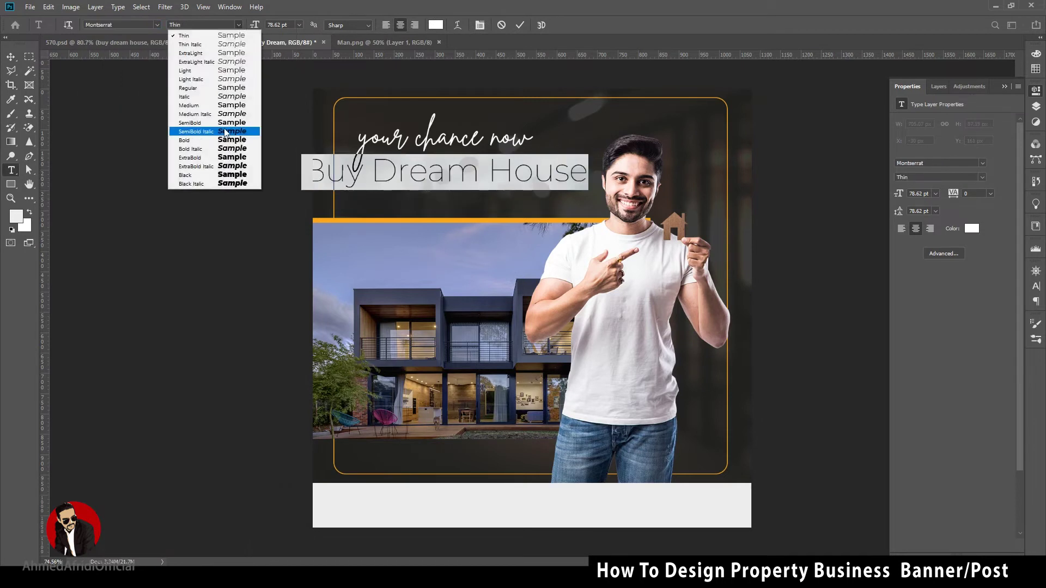
left_click(218, 145)
left_click_drag(254, 25, 241, 22)
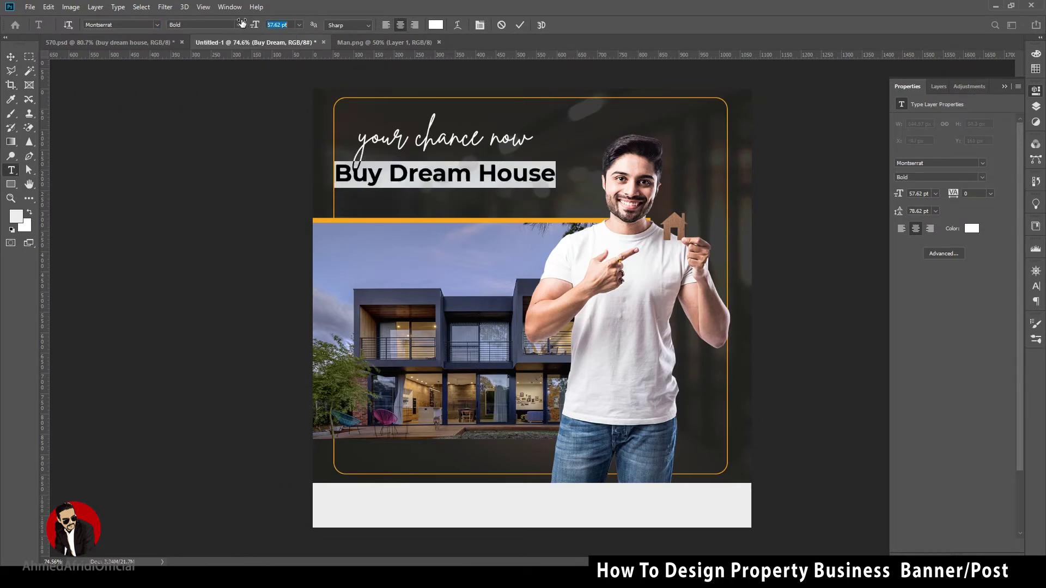
left_click(11, 57)
left_click_drag(438, 177, 457, 179)
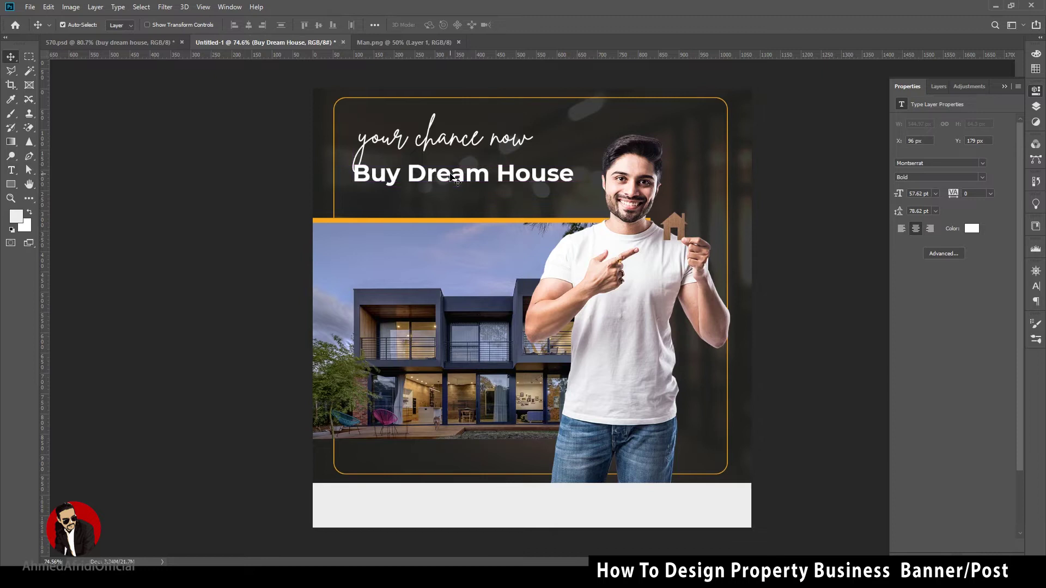
Confirm the orange fill colour on the bar above the photo.
left_click(11, 57)
left_click(431, 224)
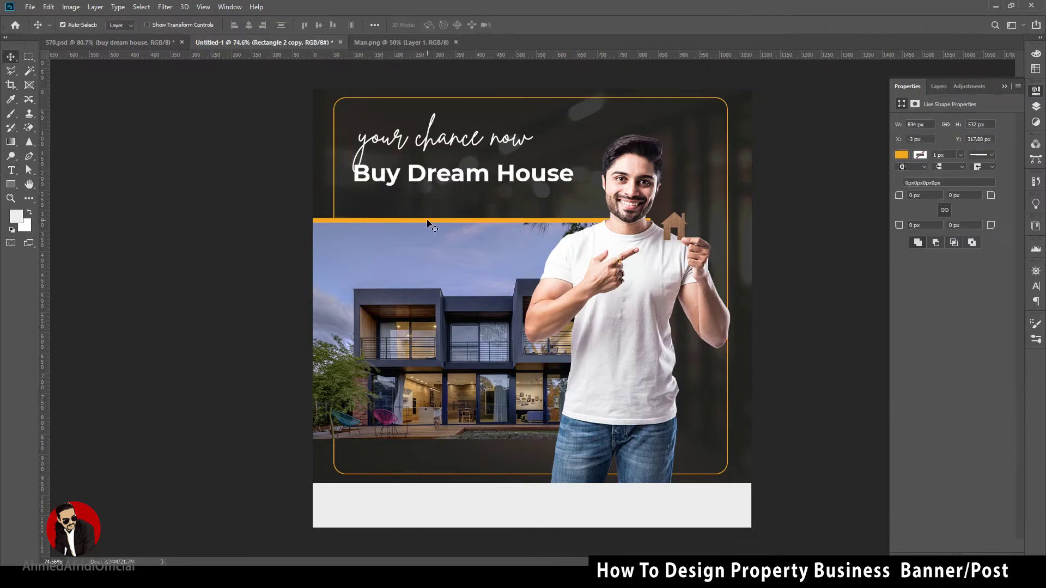
left_click(11, 184)
left_click(133, 25)
left_click(172, 46)
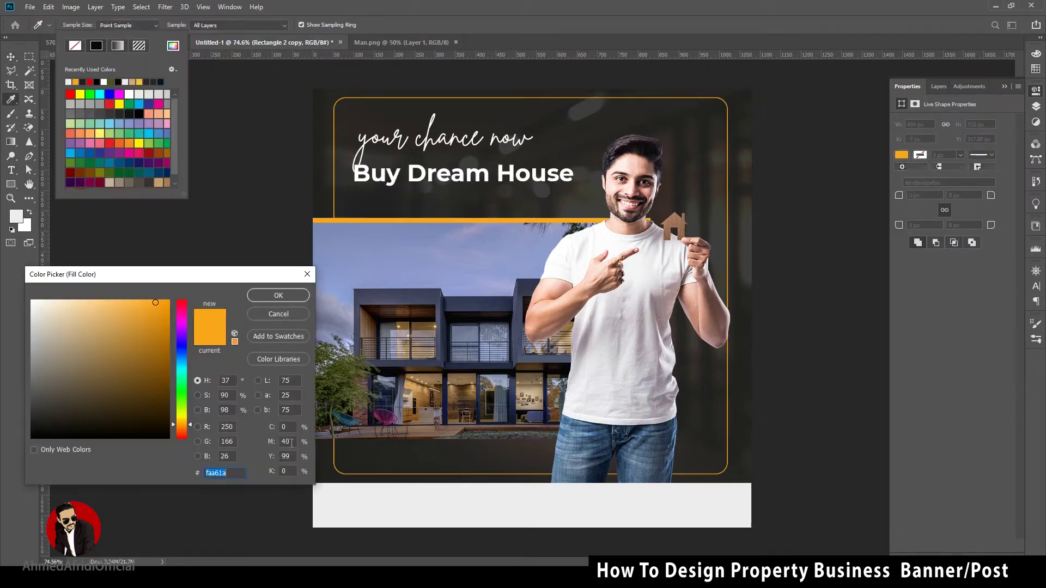
left_click(279, 295)
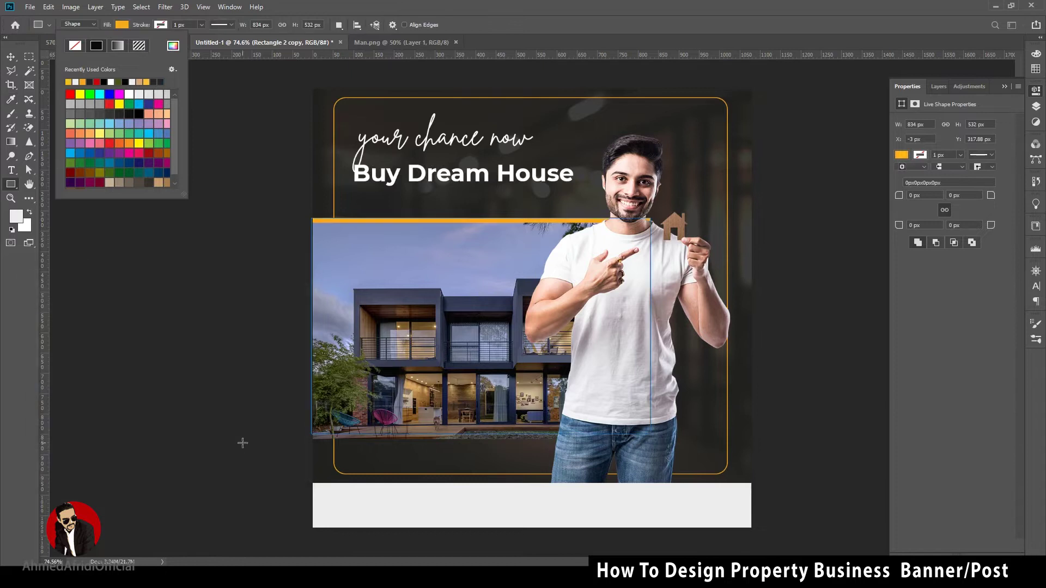
left_click(11, 56)
Reposition both text lines, enlarge the 'your chance now' script, and nudge them upward.
mouse_move(425, 149)
left_mouse_down()
mouse_move(417, 157)
mouse_move(442, 182)
left_mouse_up()
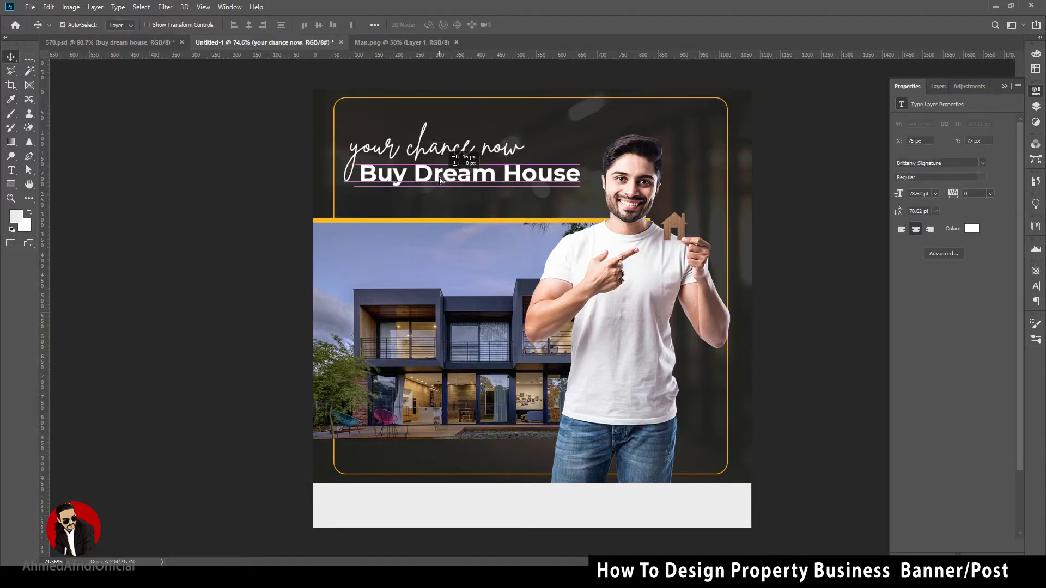
left_click(465, 152)
key("ctrl+t")
left_click_drag(526, 164, 564, 169)
key("Return")
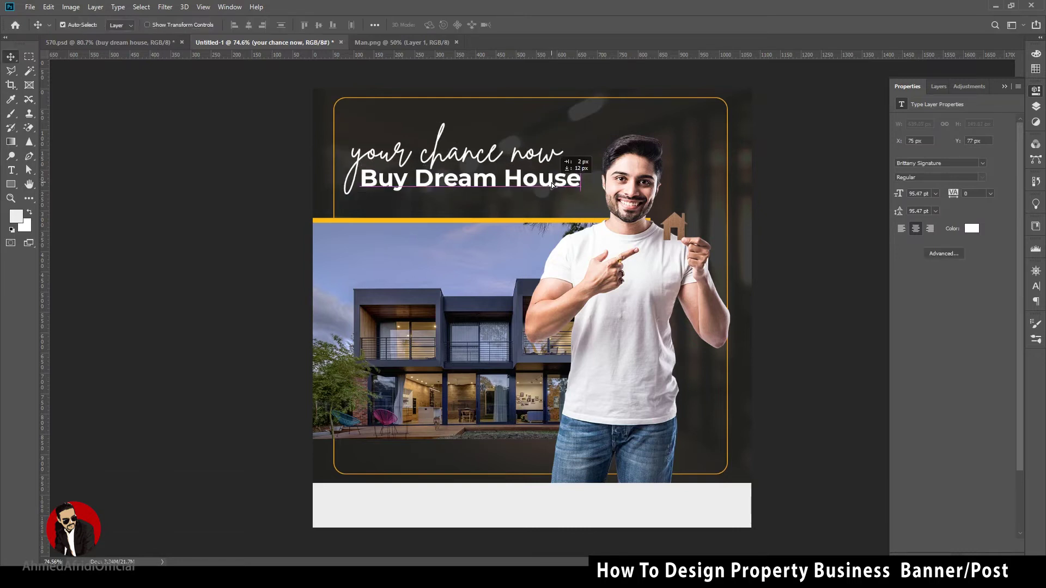
key("shift+Up")
key("shift+Up")
left_click(356, 538)
Set the 'Buy Dream House' headline to All Caps and shrink it slightly.
left_click(474, 172)
left_click(1035, 286)
left_click(945, 345)
scroll(540, 174, "up", 3)
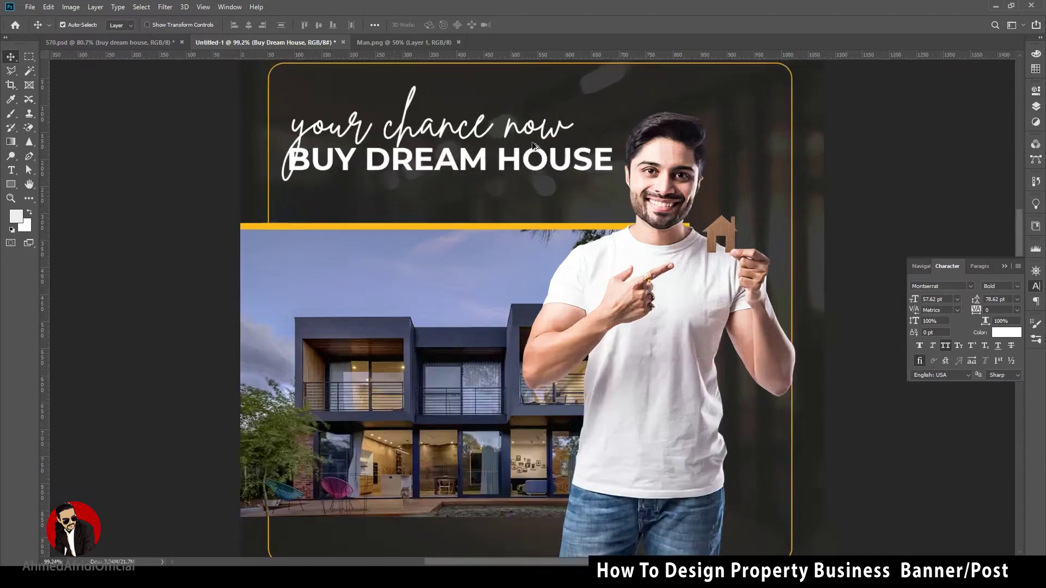
scroll(539, 174, "up", 1)
key("ctrl+t")
left_click_drag(621, 151, 605, 154)
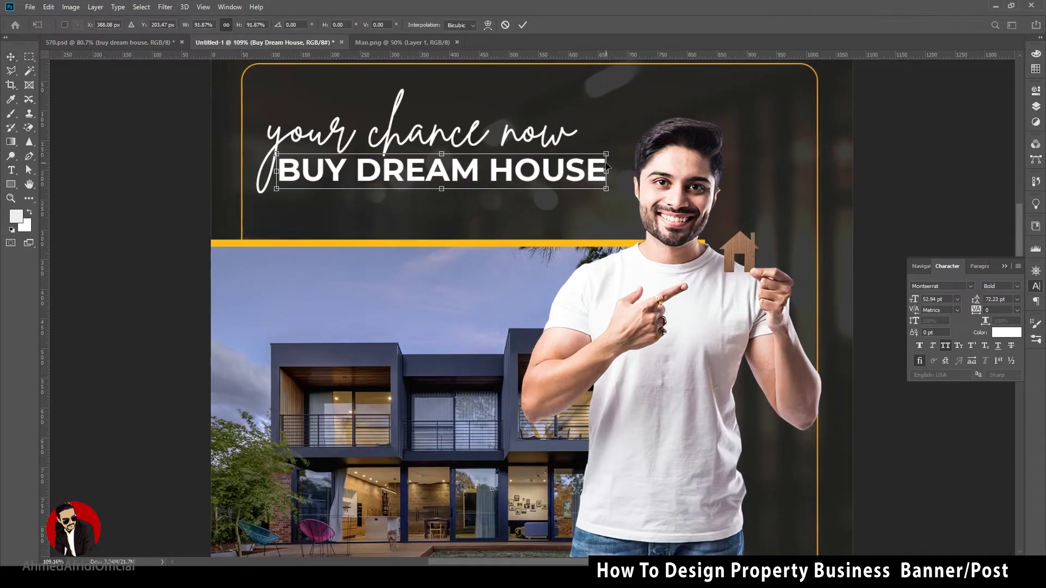
key("Return")
Colour the headline yellow #fdb913 and nudge it slightly right.
double_click(442, 172)
key("ctrl+h")
left_click(436, 25)
type("fdb913")
left_click(277, 294)
left_click(11, 57)
left_click_drag(480, 174, 482, 174)
Enlarge the script line, shrink and align the headline, then fit the post to the window.
left_click(392, 136)
key("ctrl+t")
left_click_drag(579, 87, 597, 82)
key("Return")
left_click(357, 182)
key("ctrl+t")
left_click_drag(277, 157, 284, 159)
left_click_drag(371, 175, 375, 180)
key("Return")
key("ctrl+0")
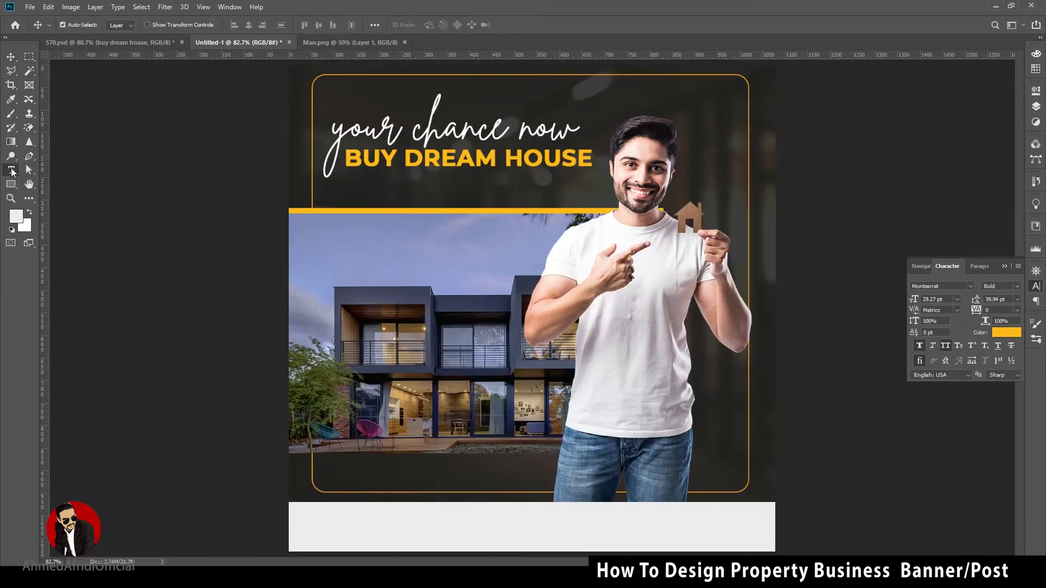
Draw a paragraph text box under the headline at 13.27 pt, Auto leading, Medium, All Caps off.
left_click(12, 172)
left_click_drag(344, 178, 583, 195)
left_click_drag(256, 24, 246, 22)
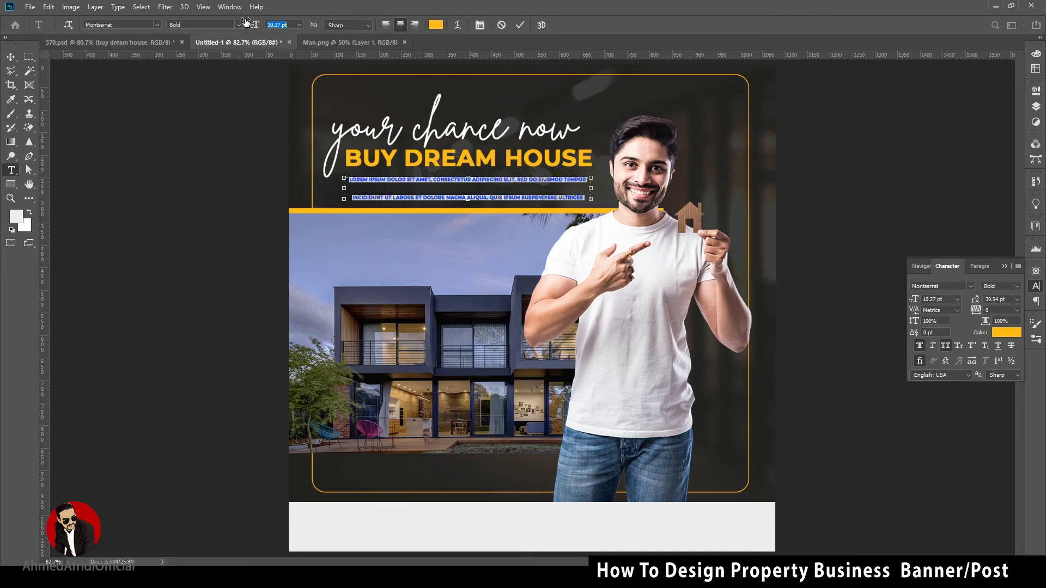
left_click(1017, 299)
left_click(997, 306)
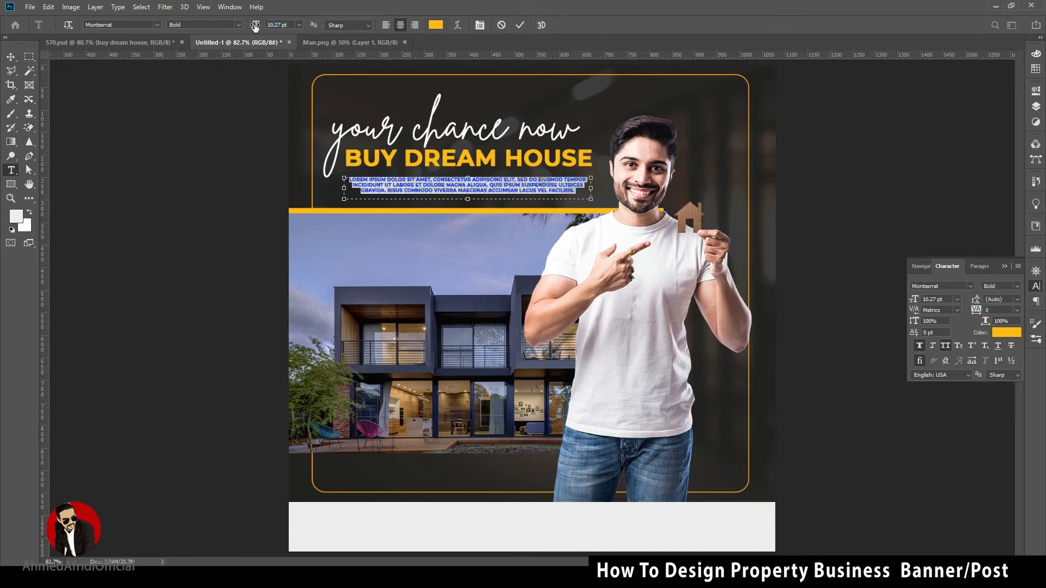
left_click_drag(251, 27, 256, 28)
left_click(1017, 286)
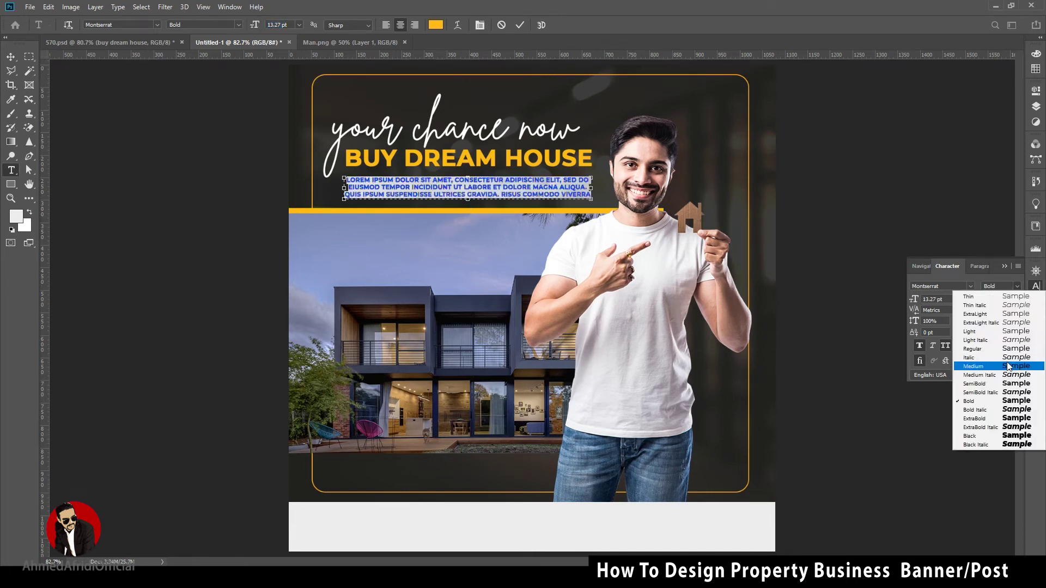
left_click(1011, 360)
left_click(946, 346)
Commit the three-line paragraph, move it into place, make it white, and turn Faux Bold off.
left_click_drag(496, 187, 575, 200)
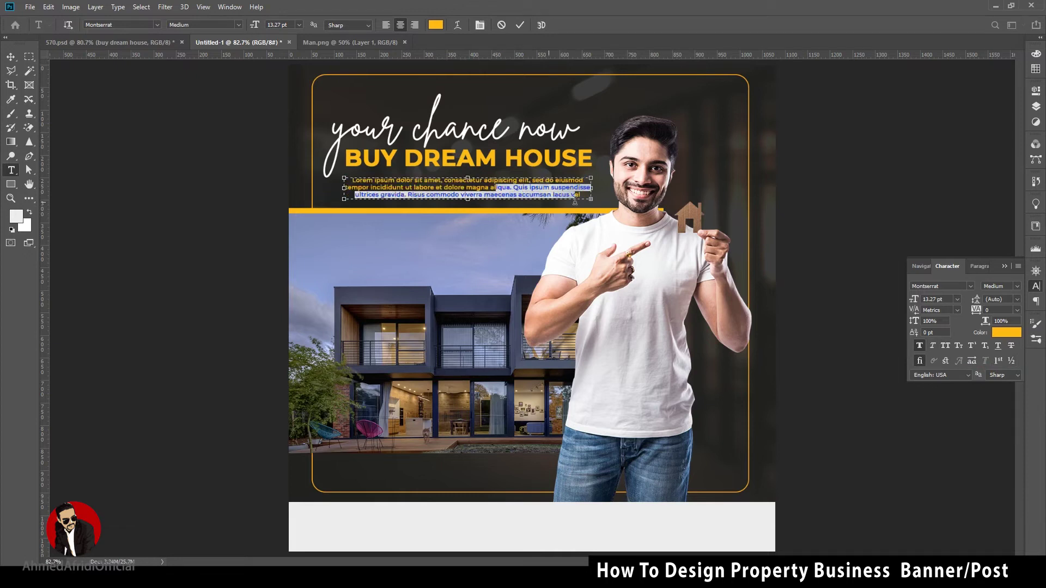
key("ctrl+a")
key("ctrl+Return")
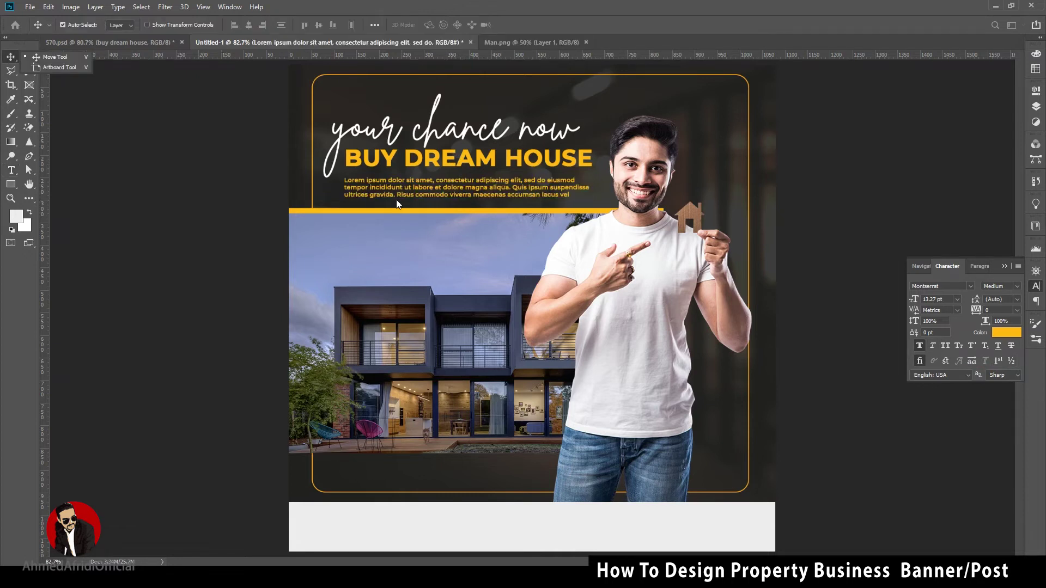
left_click_drag(463, 188, 458, 184)
left_click(436, 25)
left_click(33, 301)
left_click(276, 297)
left_click(920, 346)
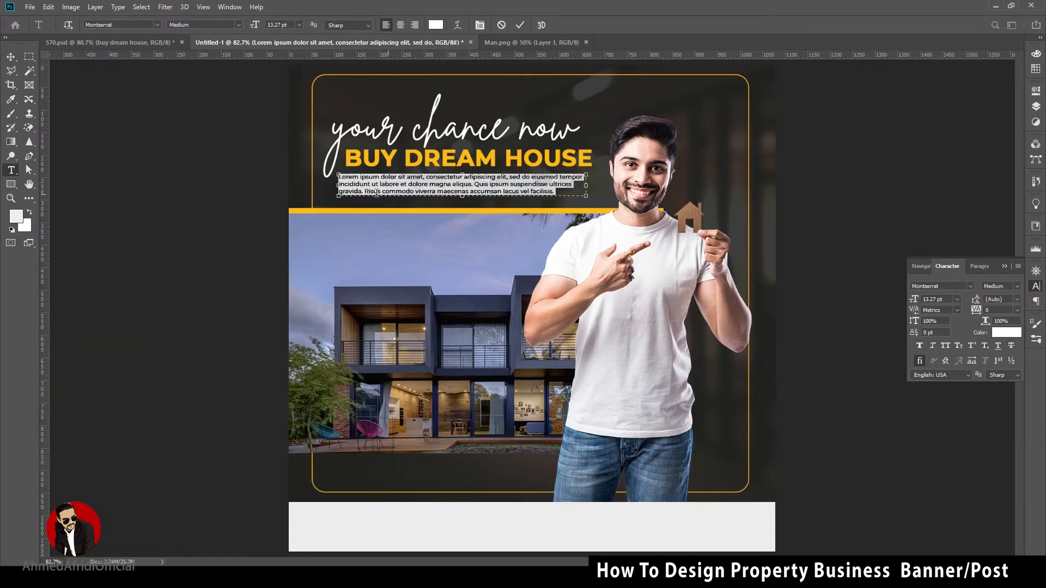
left_click(11, 57)
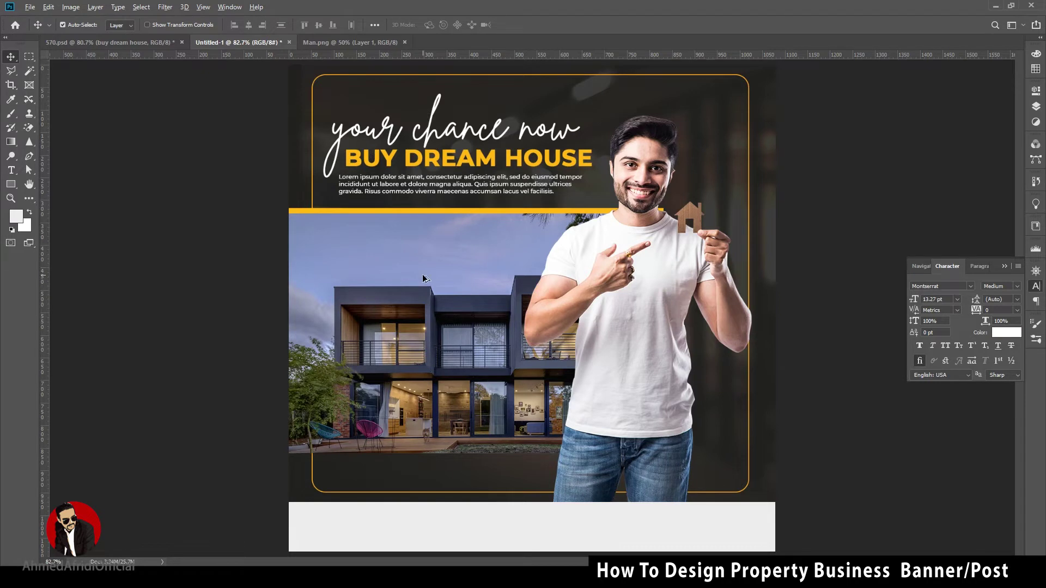
Nudge the white footer bar (Rectangle 3) down.
scroll(424, 279, "down", 1)
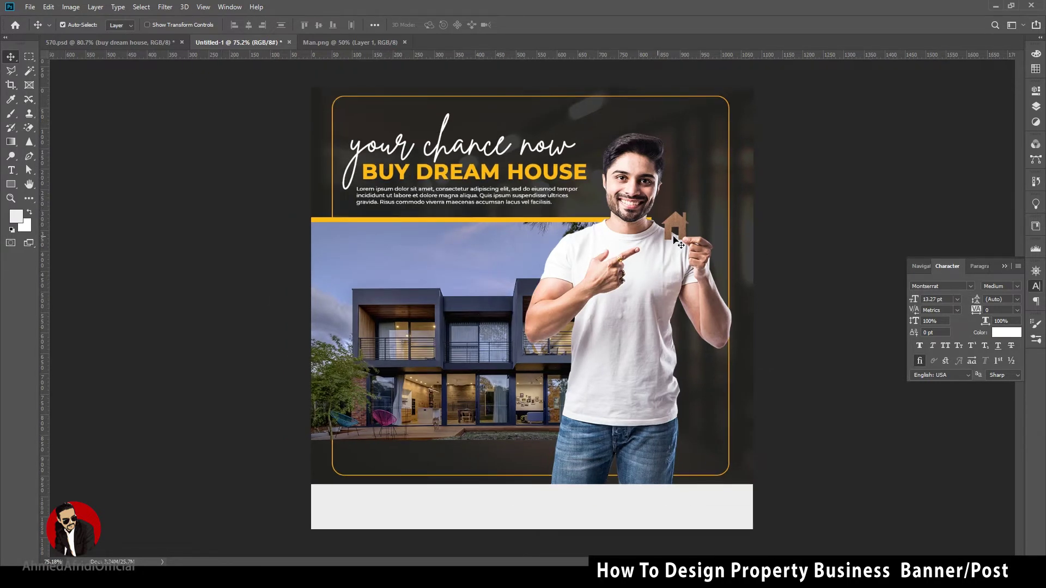
left_click(522, 221)
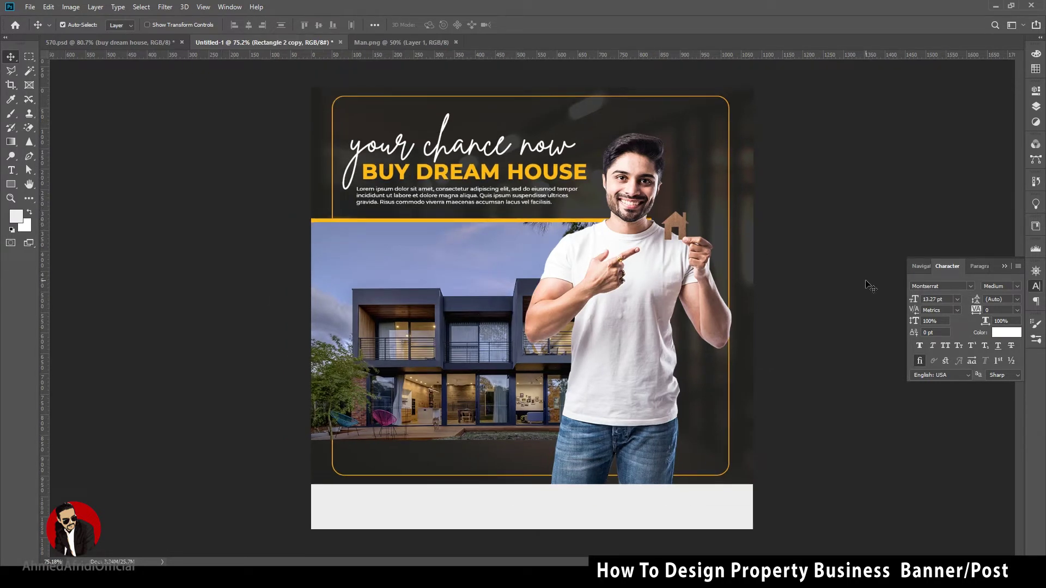
left_click(467, 510)
key("shift+Down")
key("shift+Down")
Nudge the rounded gold frame (Rounded Rectangle 1) down with a transform.
left_click(420, 480, "ctrl")
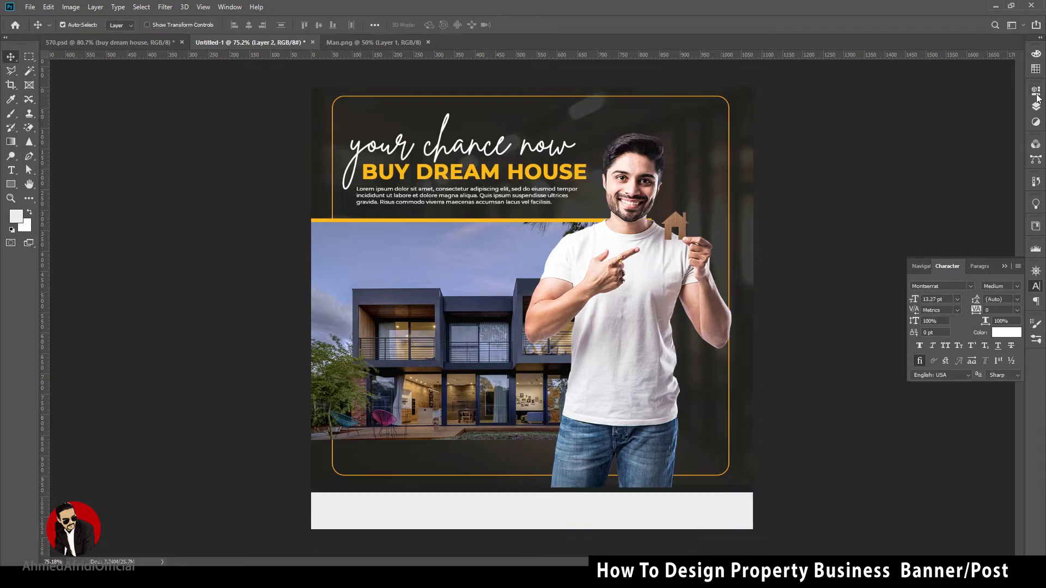
left_click(1035, 106)
key("ctrl+t")
key("shift+Down")
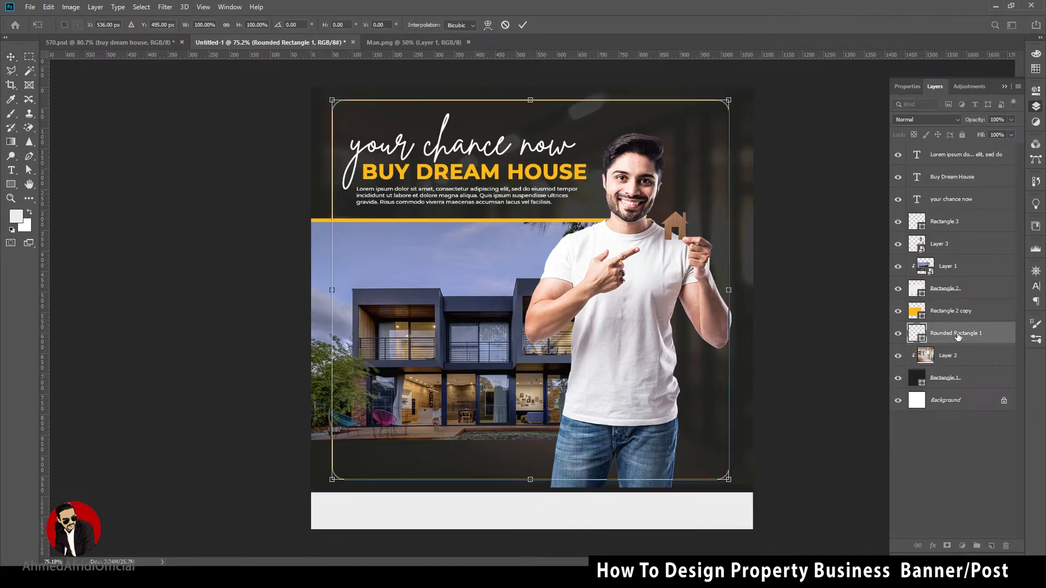
key("Return")
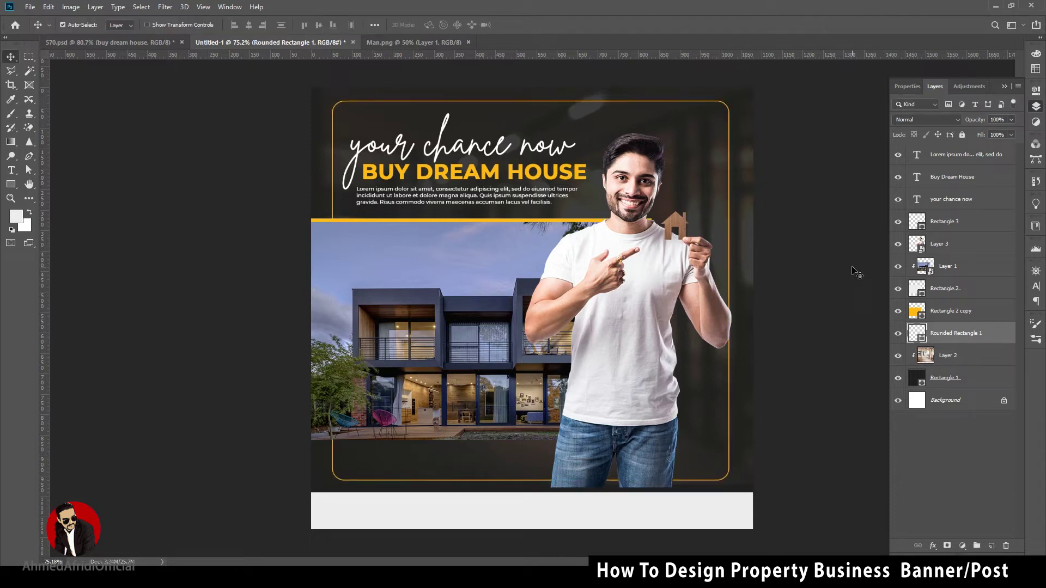
Apply Black & White to the house photo, tuning the Cyans, Yellows and Blues sliders.
left_click_drag(661, 289, 660, 294)
left_click(444, 322)
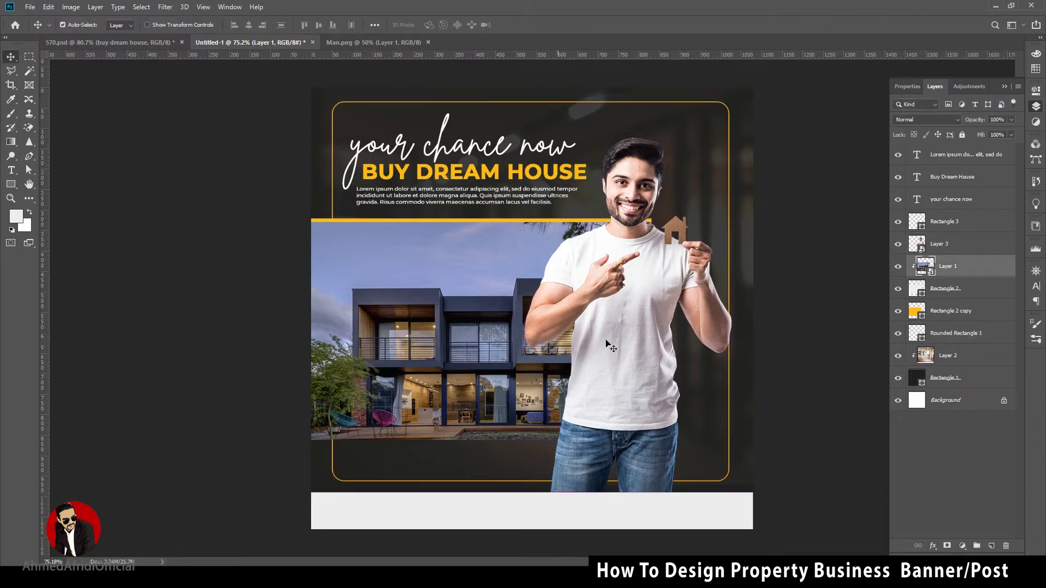
left_click(71, 6)
left_click(207, 120)
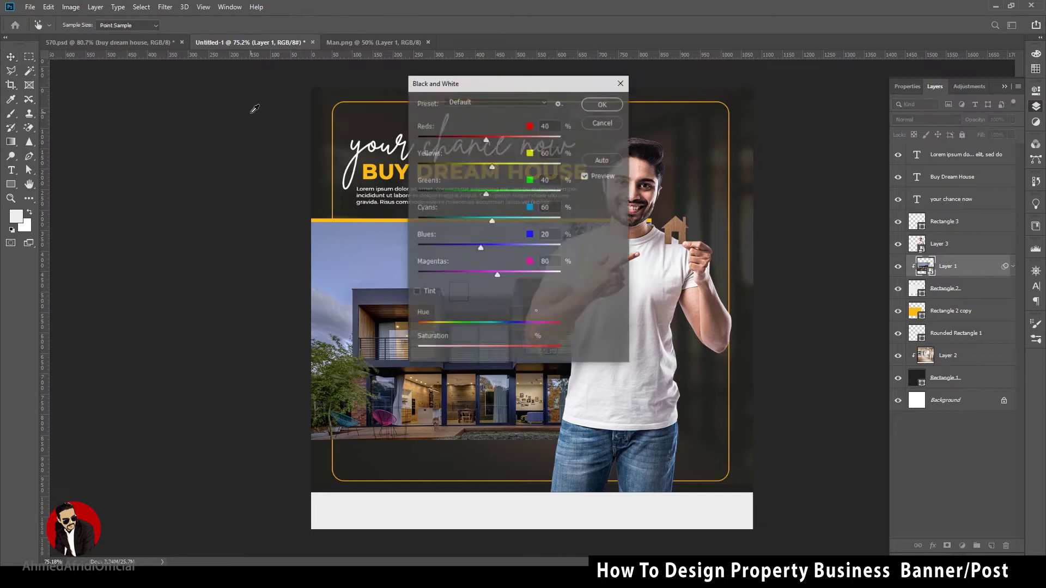
left_click_drag(499, 86, 768, 115)
mouse_move(765, 249)
left_mouse_down()
mouse_move(740, 247)
mouse_move(788, 249)
left_mouse_up()
mouse_move(760, 194)
left_mouse_down()
mouse_move(780, 194)
mouse_move(770, 195)
left_mouse_up()
left_click_drag(749, 277, 747, 275)
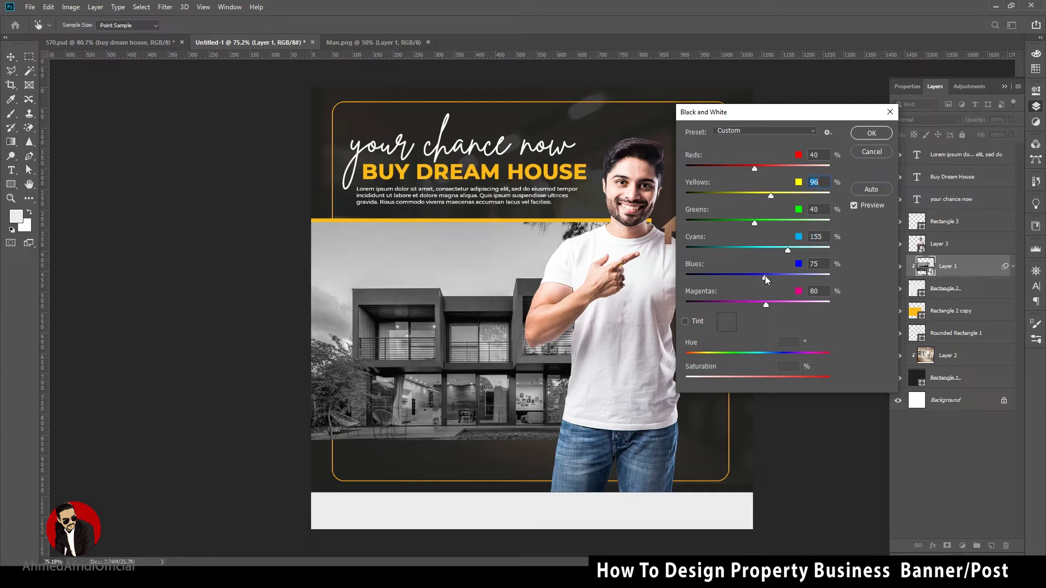
left_click(872, 133)
Select the yellow strip and house photo layers and nudge them up slightly.
left_click(790, 343)
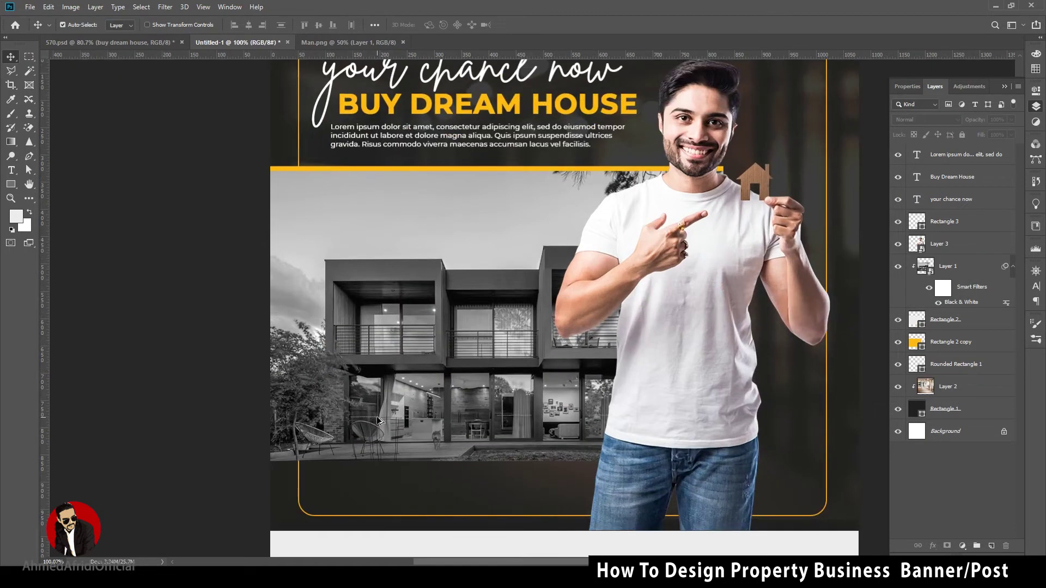
scroll(376, 419, "up", 2)
left_click(372, 144)
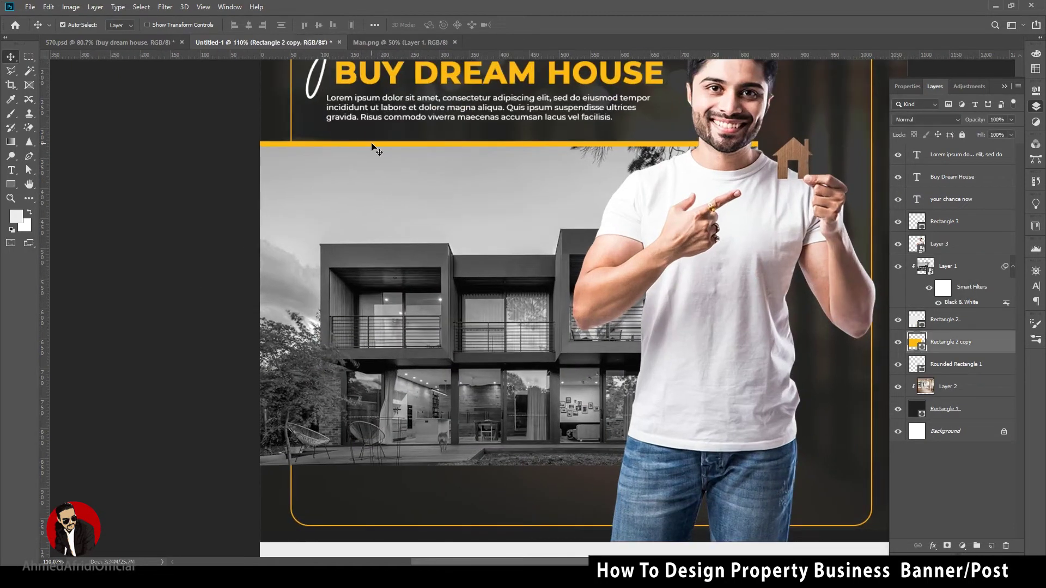
key("Down")
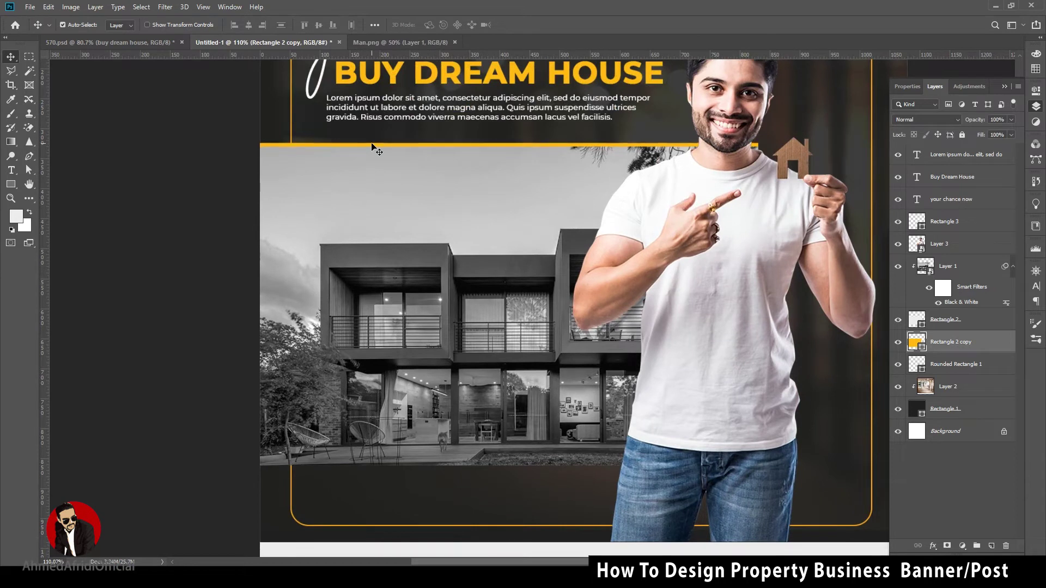
left_click(967, 267, "shift")
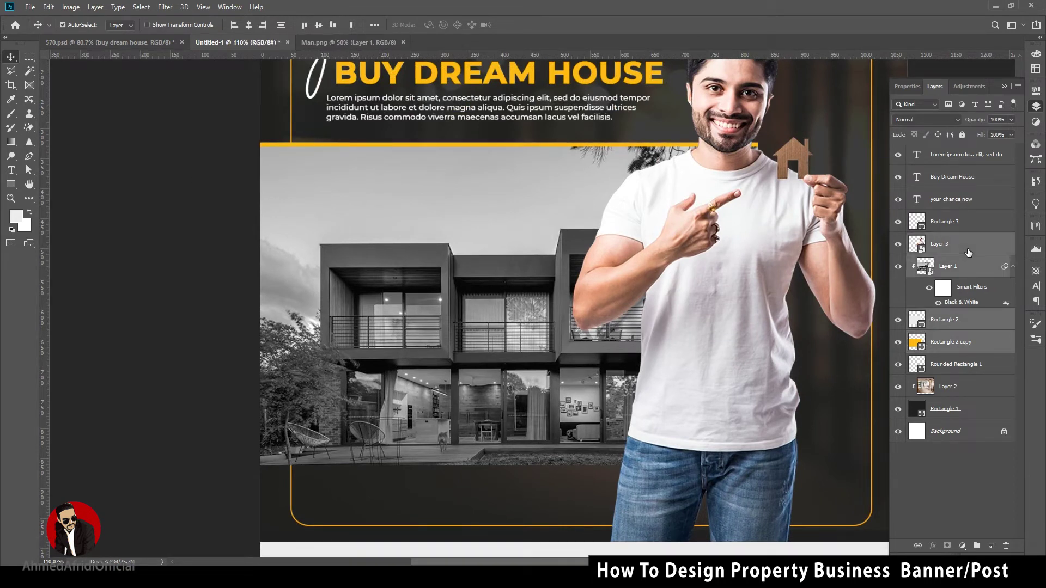
key("Up")
key("Up")
key("Up")
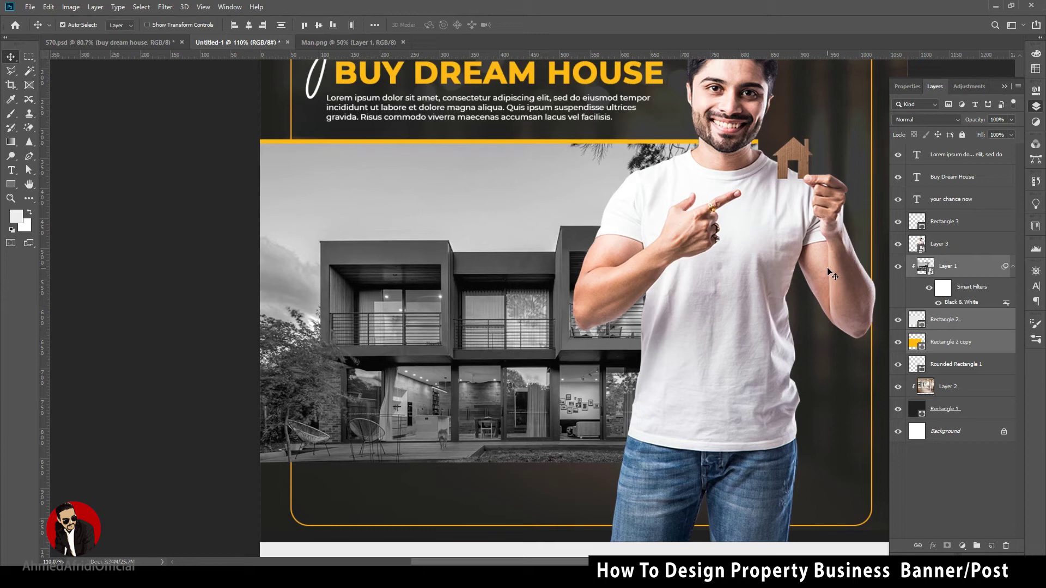
Draw a yellow-filled rectangle over the lower-left of the house photo and move it up.
left_click(220, 327)
key("u")
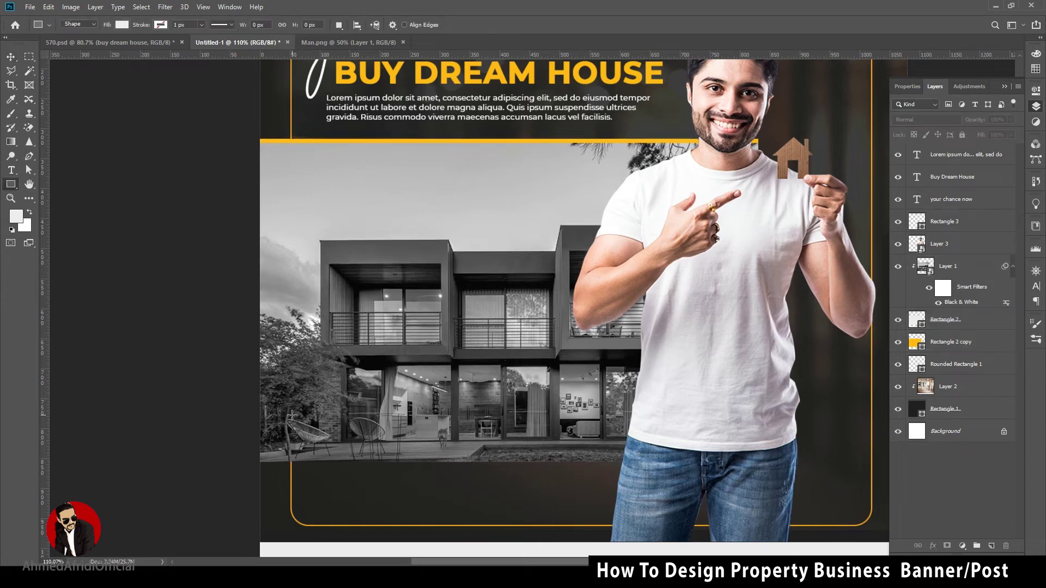
left_click_drag(406, 446, 471, 459)
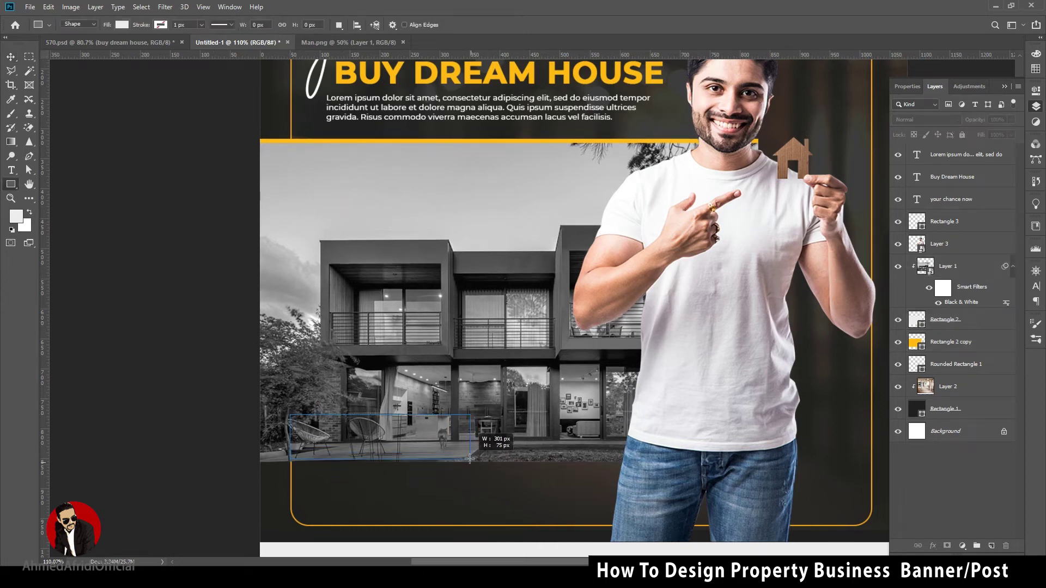
left_click_drag(471, 460, 472, 461)
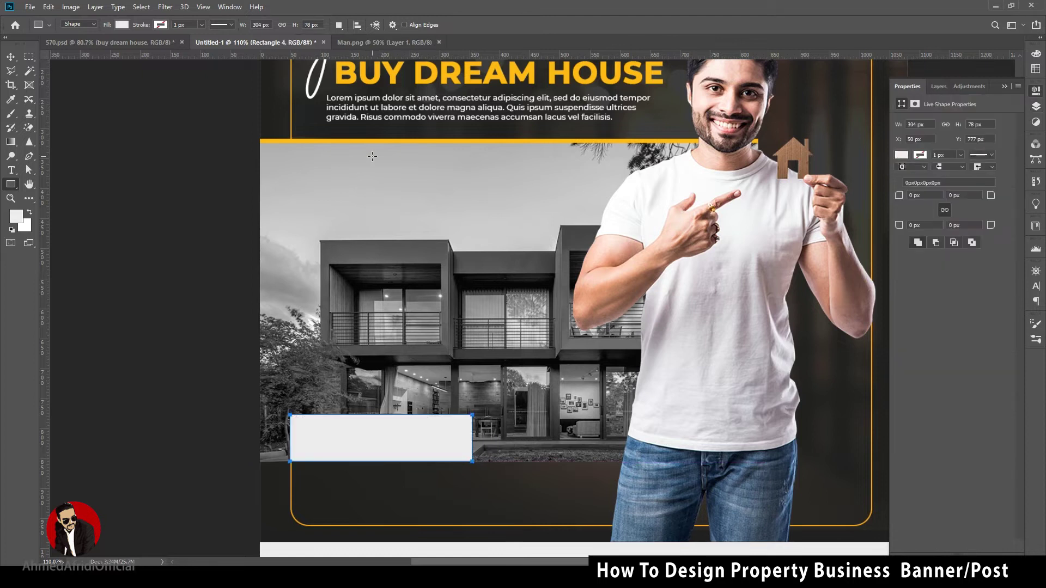
left_click(122, 25)
left_click(69, 81)
key("v")
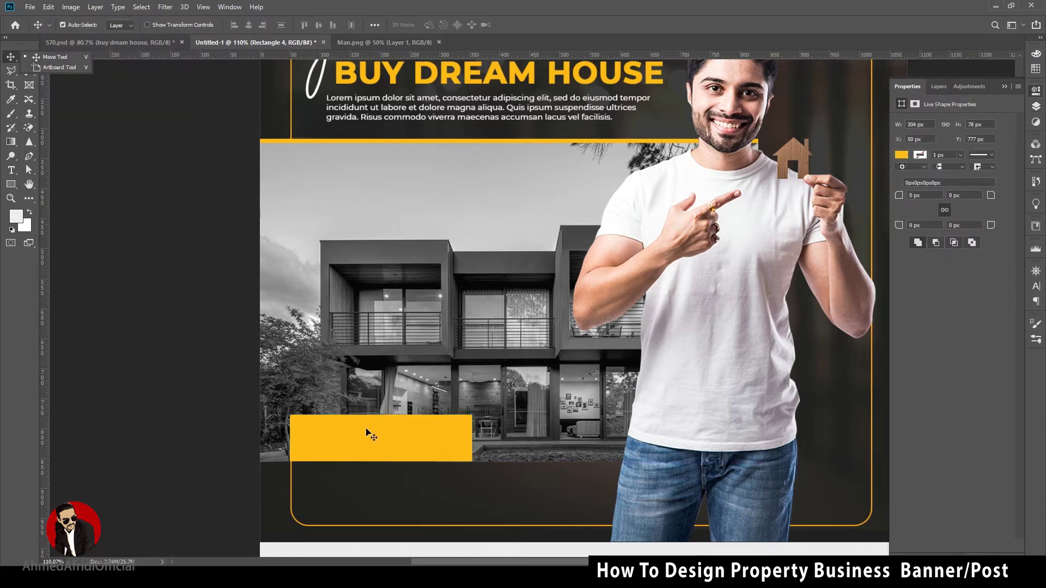
left_click_drag(369, 435, 366, 413)
Reorder Rounded Rectangle 1 in the layer stack and set the yellow rectangle flush left on the photo.
key("ctrl+0")
left_click(1036, 106)
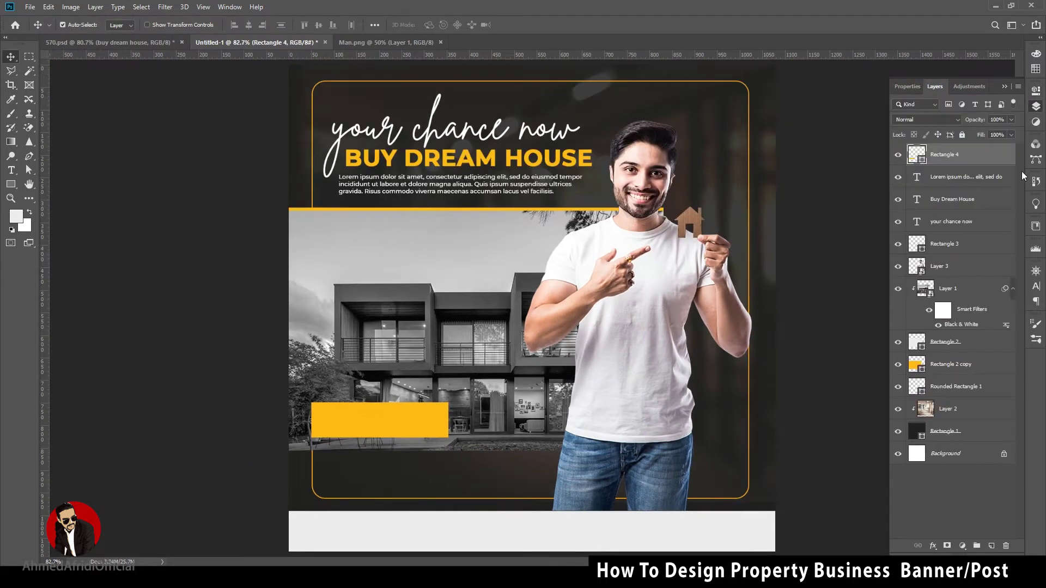
left_click(973, 346)
mouse_move(975, 388)
left_mouse_down()
mouse_move(987, 258)
mouse_move(989, 279)
left_mouse_up()
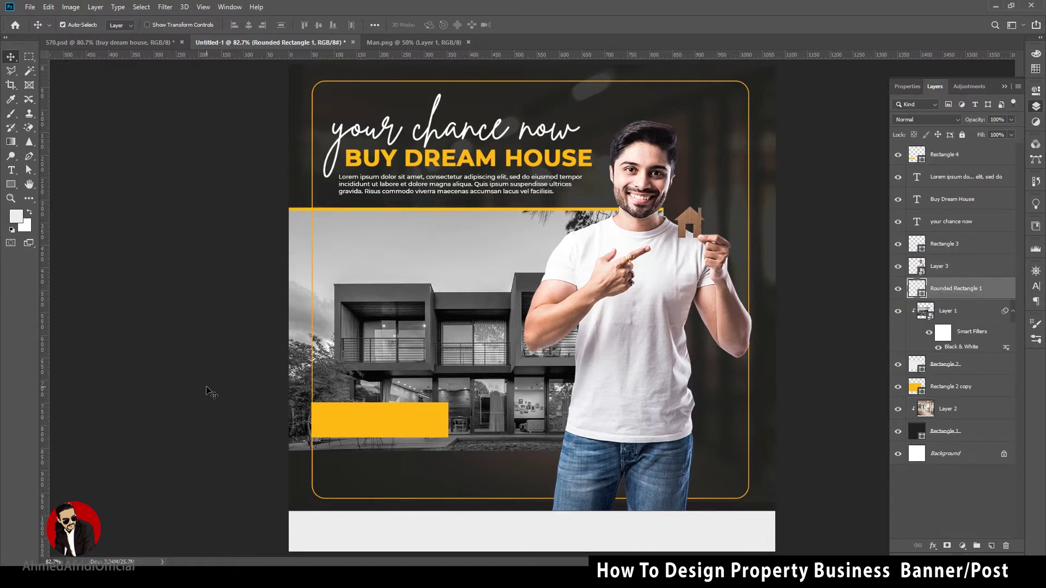
left_click_drag(377, 426, 354, 420)
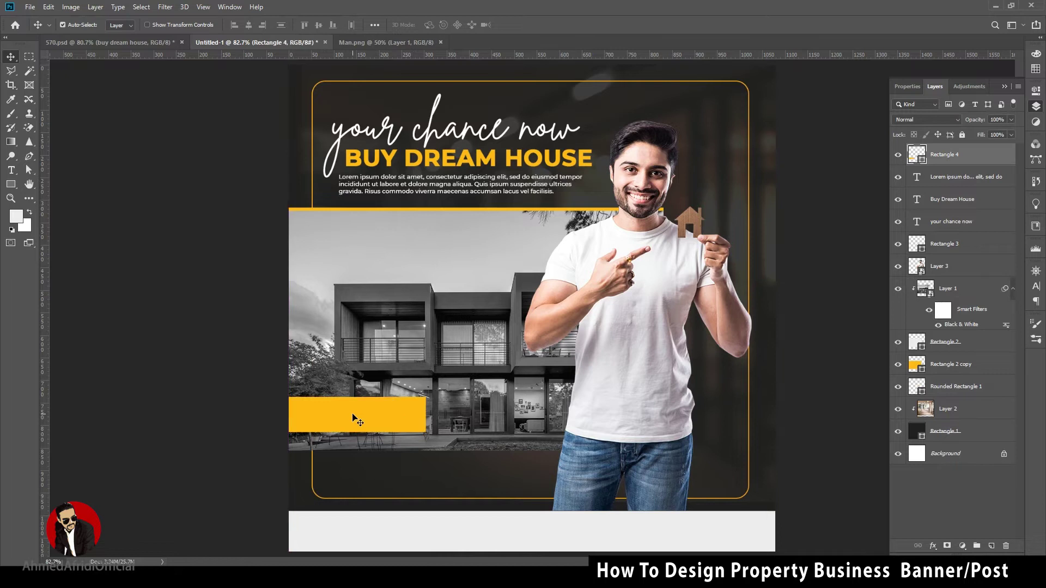
Slant the rectangle's right side into a trapezoid and enlarge the yellow tag.
scroll(392, 447, "up", 5, "alt")
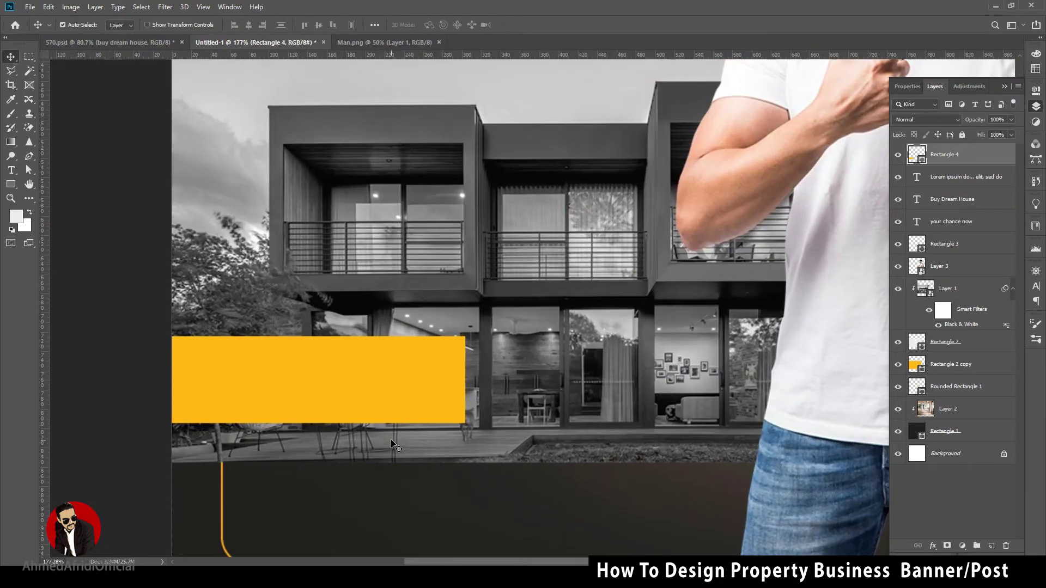
left_click_drag(465, 337, 423, 338)
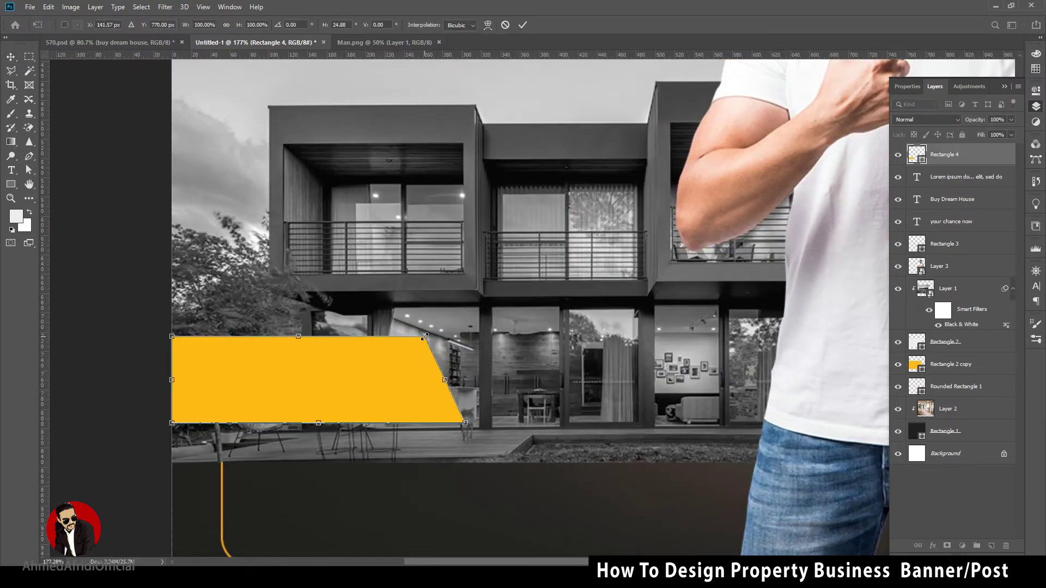
scroll(385, 378, "down", 2, "alt")
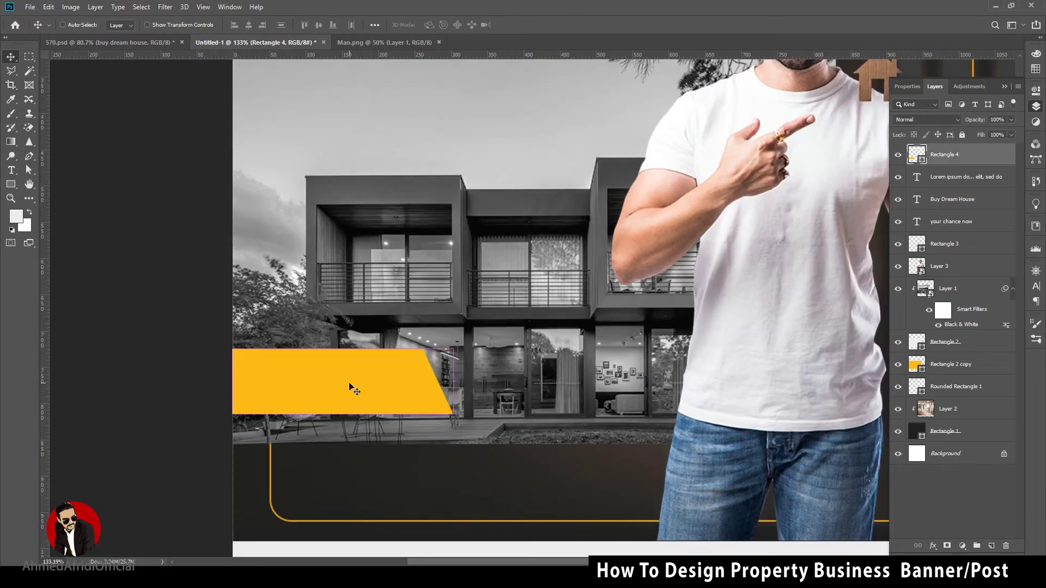
key("ctrl+t")
left_click_drag(449, 381, 483, 381)
left_click_drag(358, 349, 358, 342)
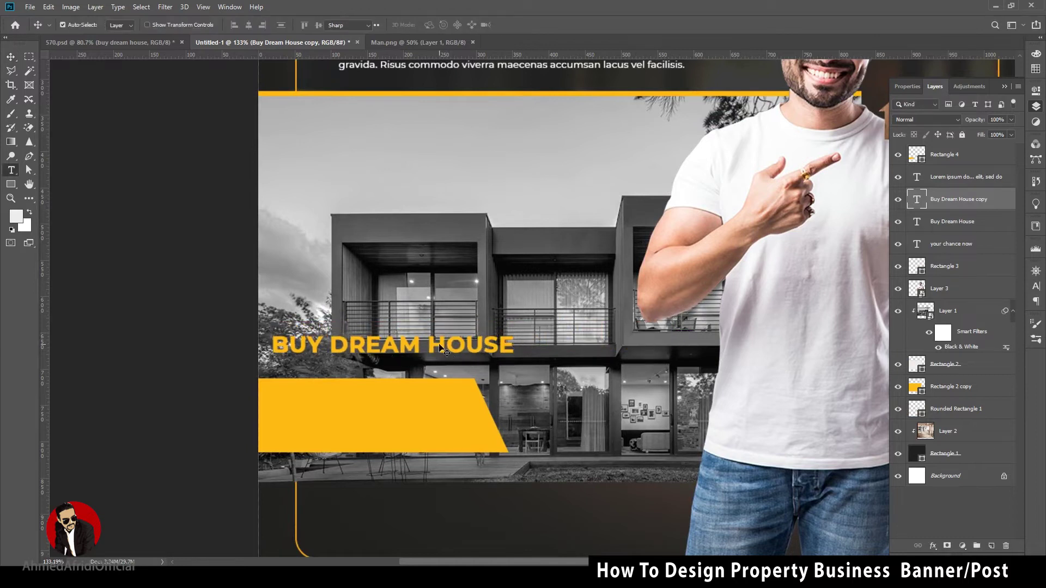
Type 'PRICE STARTS FROM' in white at Medium weight, with a slightly smaller size.
left_click(434, 25)
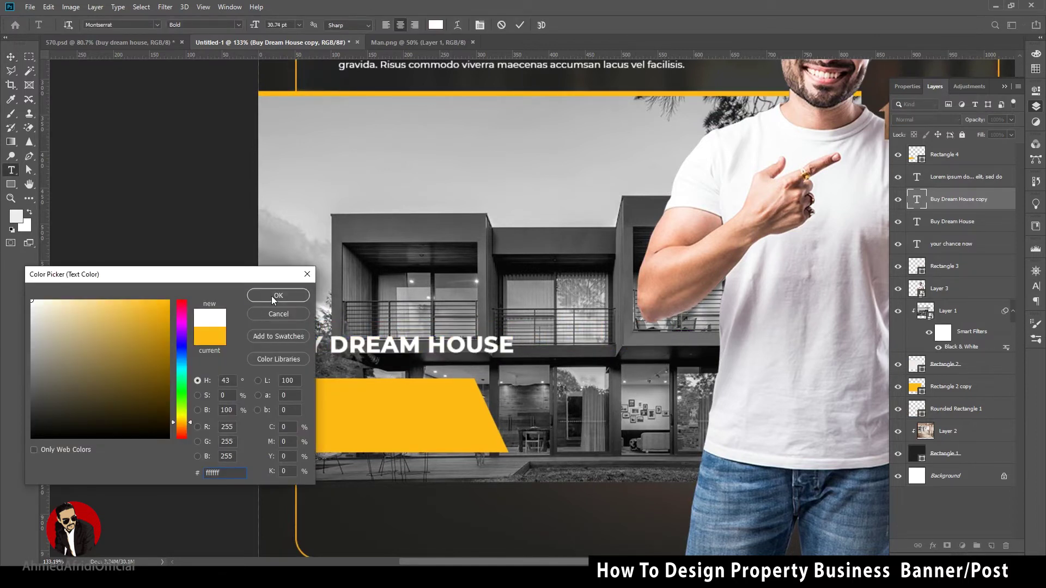
left_click(272, 296)
type("PRICE STARTS FROM")
key("ctrl+a")
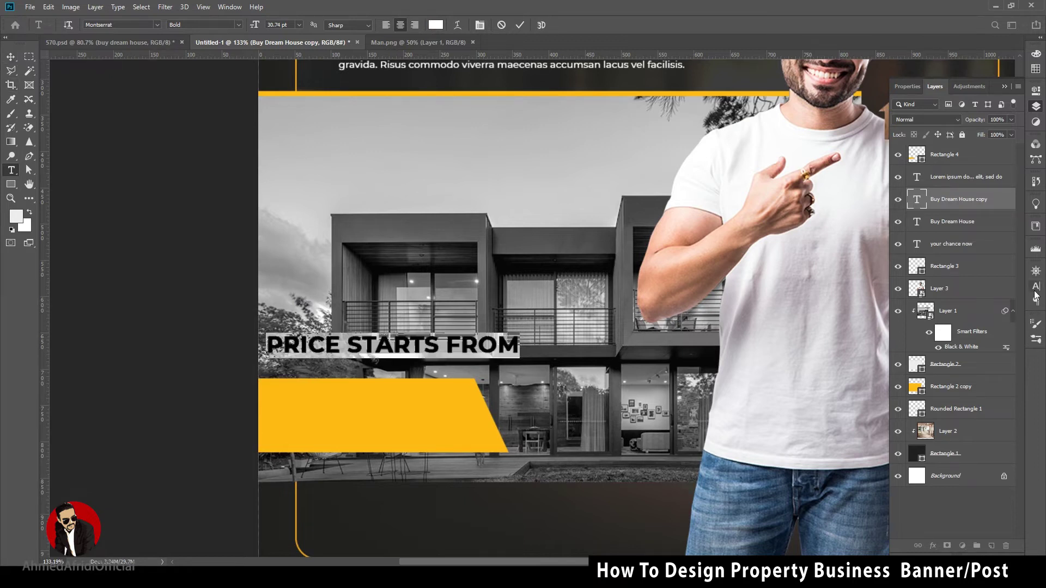
left_click(1036, 286)
left_click(1000, 286)
left_click(1007, 375)
left_click_drag(255, 24, 244, 25)
Move the PRICE STARTS FROM heading in front of the yellow tag and enlarge it slightly.
left_click(10, 57)
left_click_drag(360, 352, 363, 402)
key("ctrl+bracketright")
key("ctrl+t")
left_click_drag(299, 389, 278, 388)
left_click_drag(369, 398, 374, 399)
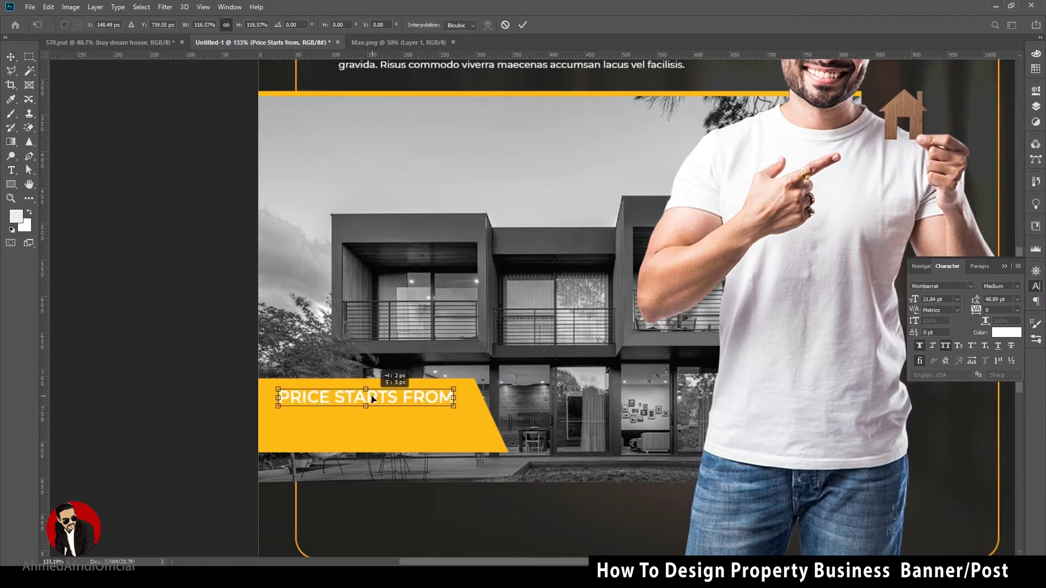
key("Return")
scroll(374, 397, "up", 5)
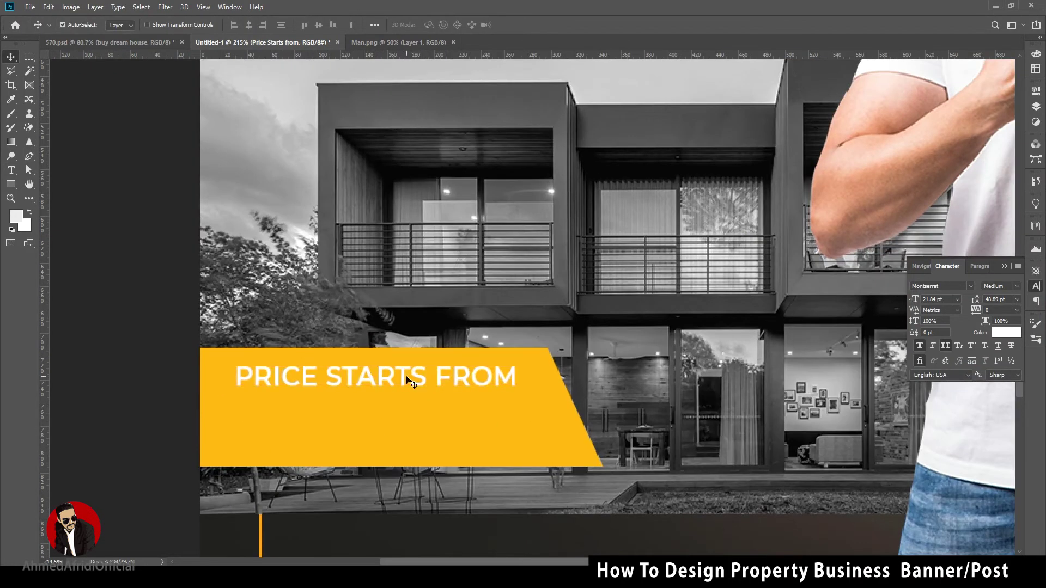
Recolour the PRICE STARTS FROM heading black.
double_click(412, 384)
left_click(436, 24)
left_click(33, 438)
left_click(286, 309)
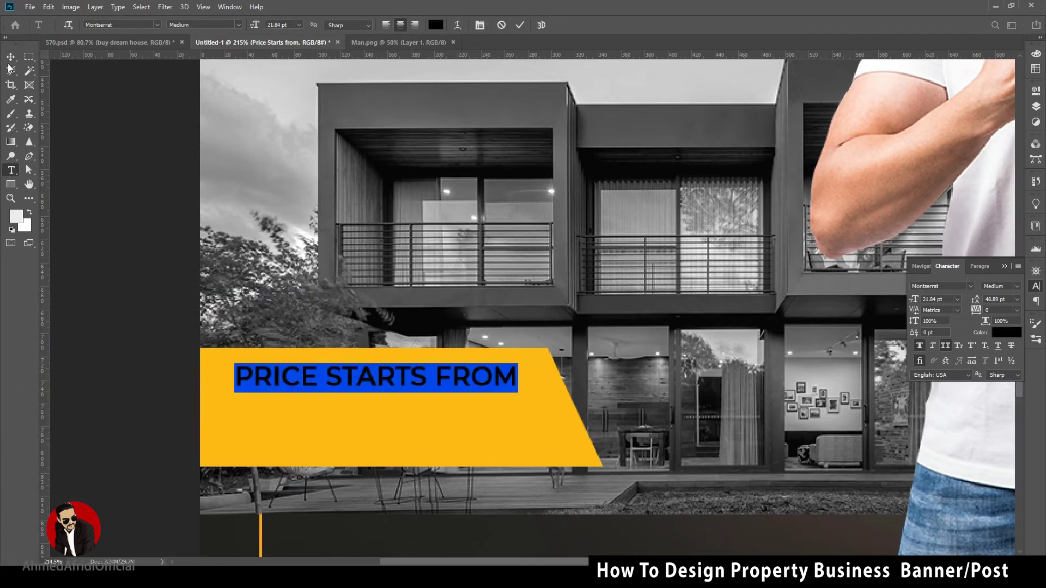
left_click(11, 56)
Duplicate the heading below and turn it into a larger, bold '$00,000,' price line.
left_click_drag(367, 387, 367, 428)
double_click(368, 415)
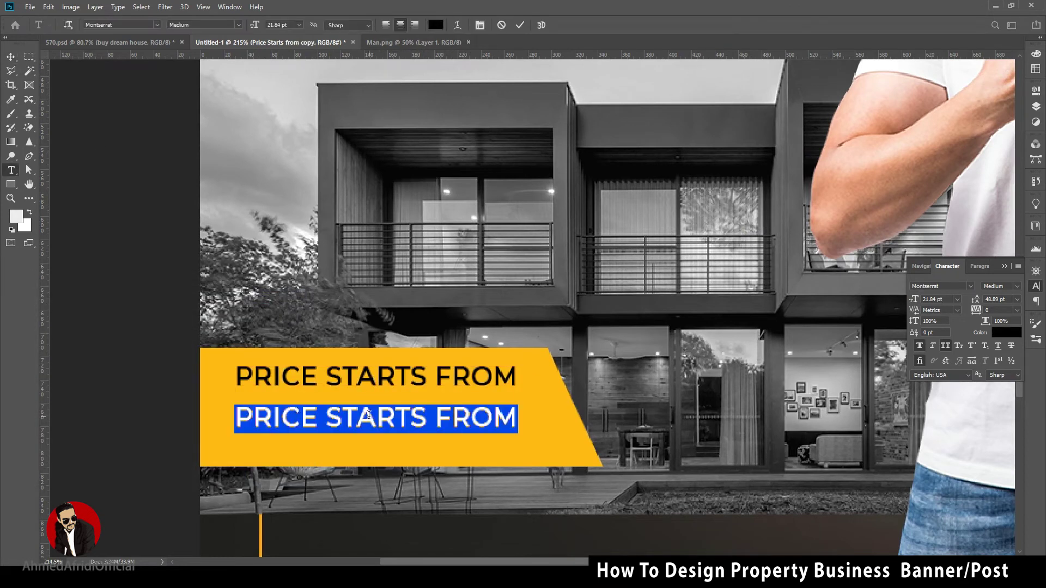
type("$")
type(" 1500,000")
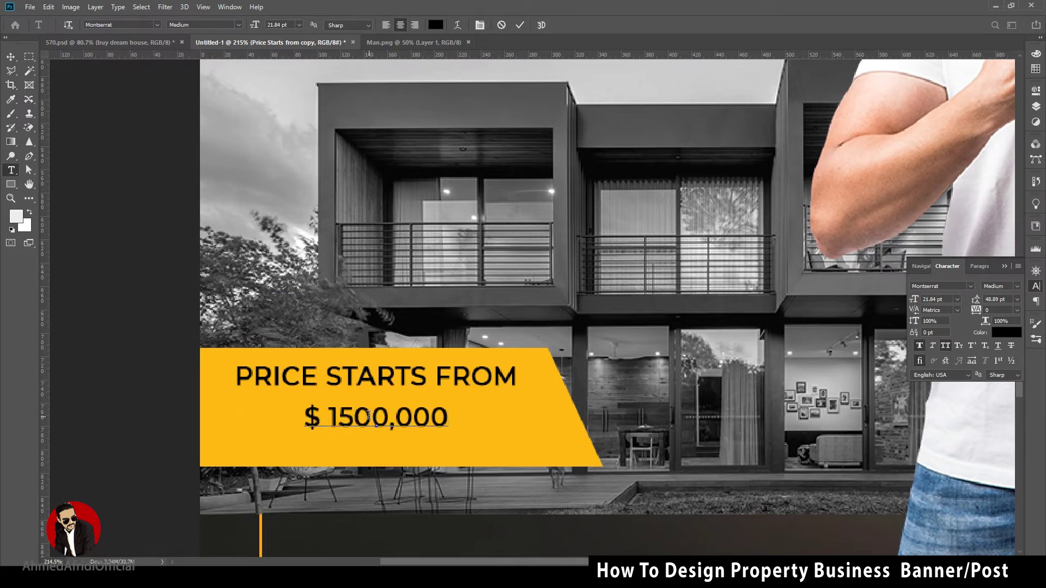
type(",")
key("ctrl+a")
left_click(1017, 286)
left_click(975, 401)
left_click_drag(255, 25, 289, 25)
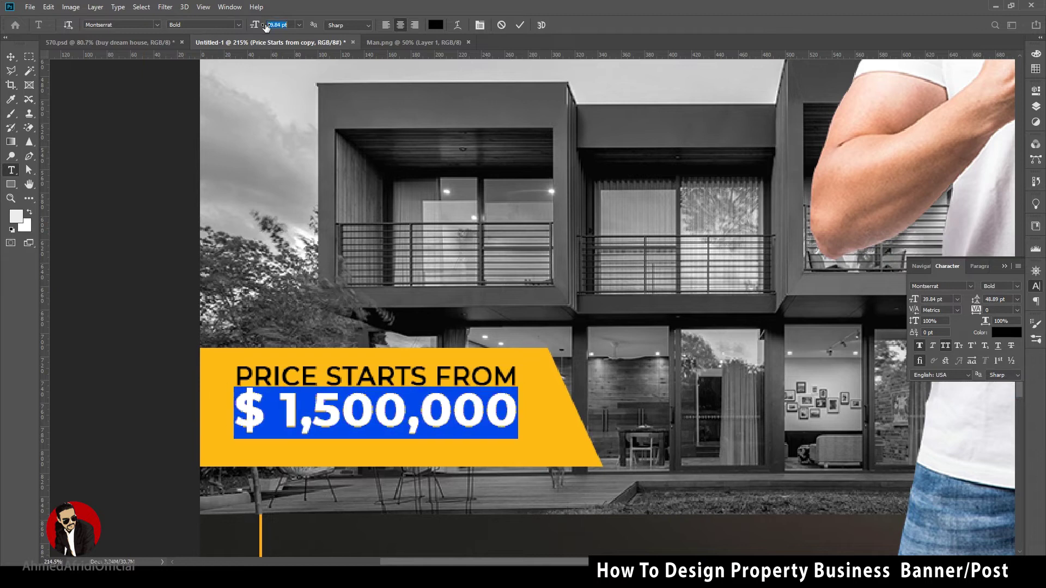
left_click(11, 57)
Position both price lines on the tag and make the price figure white.
left_click_drag(370, 408, 386, 423)
left_click_drag(391, 374, 391, 382)
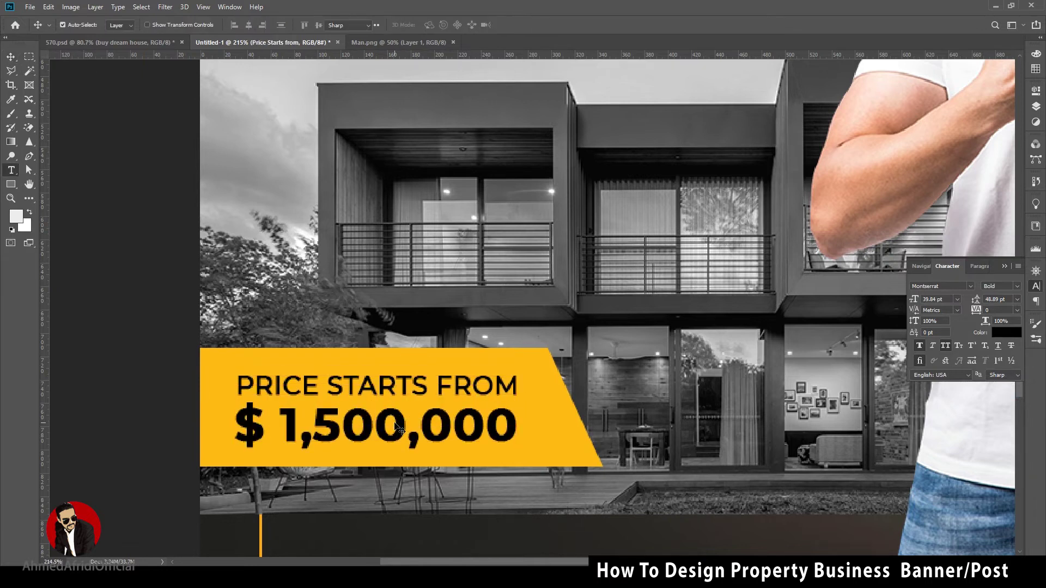
double_click(376, 428)
left_click(436, 24)
left_click(30, 299)
left_click(280, 287)
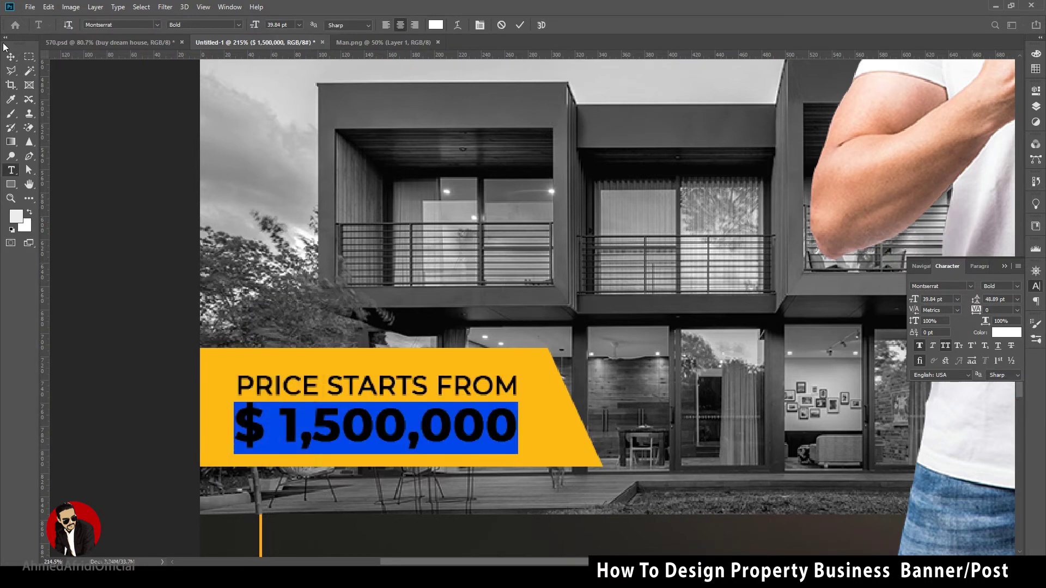
left_click(10, 56)
left_click_drag(403, 429, 403, 418)
Nudge both price lines right and down, then copy the price amount into the dark band.
scroll(370, 421, "down", 3)
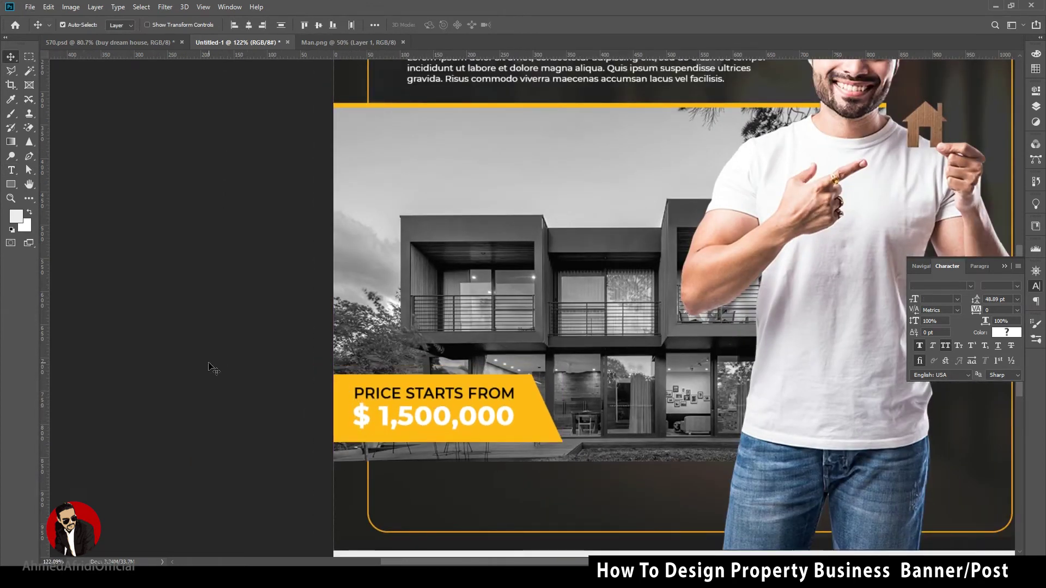
scroll(429, 413, "up", 2)
scroll(457, 440, "down", 2)
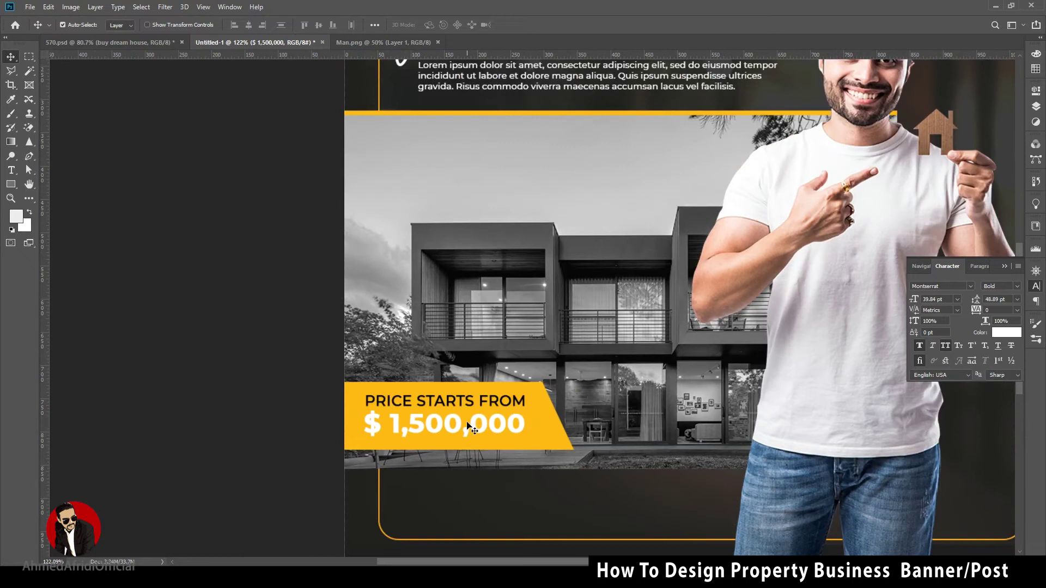
left_click(473, 403, "shift")
key("Down")
key("Down")
key("Down")
key("Right")
key("Right")
key("Right")
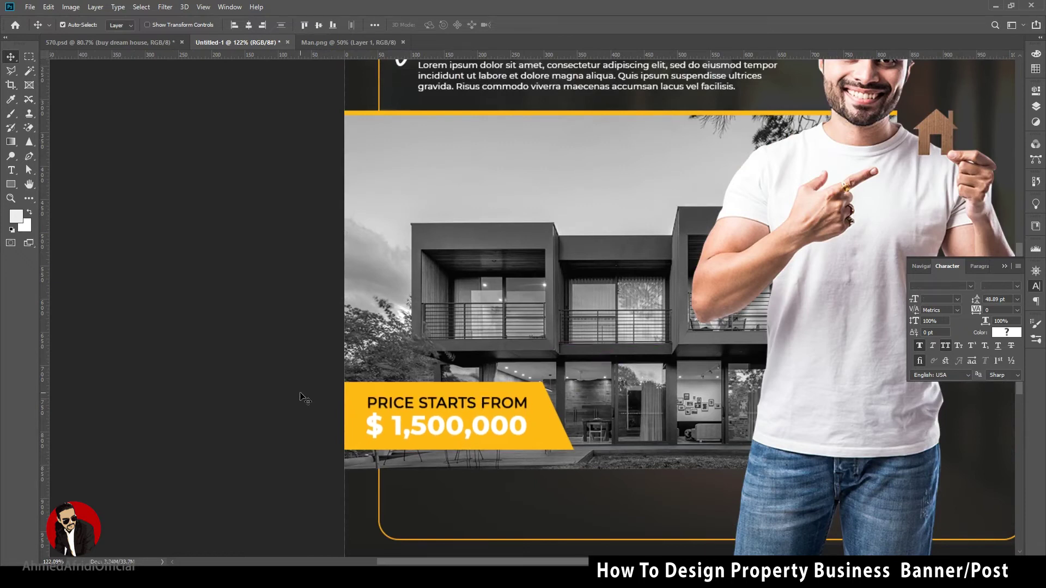
scroll(137, 384, "down", 1)
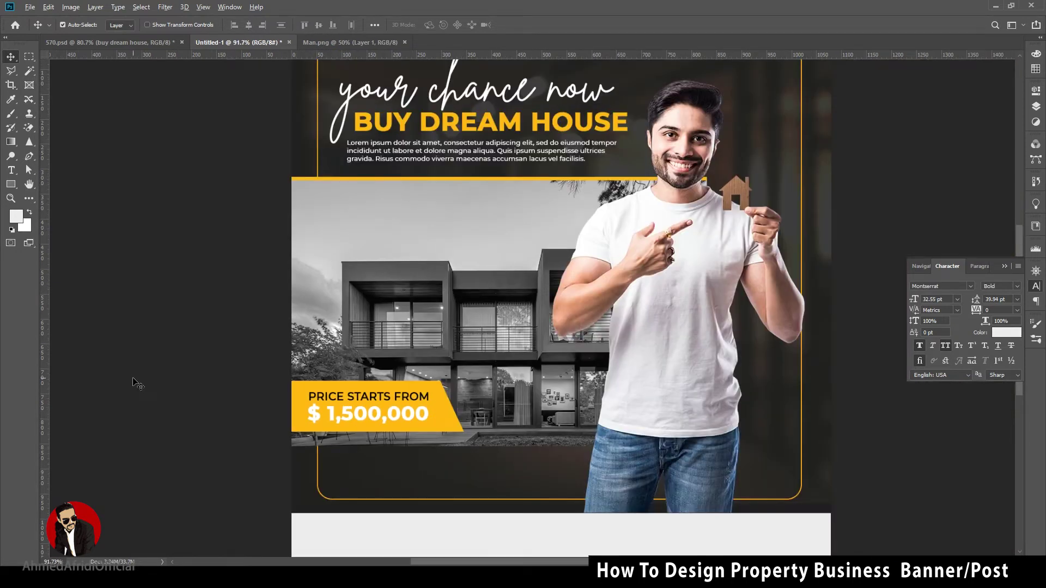
scroll(137, 384, "down", 1)
left_click_drag(362, 430, 361, 474)
Change the copied price text to '3 Bedrooms', out of all caps, at a smaller size.
scroll(395, 440, "up", 3)
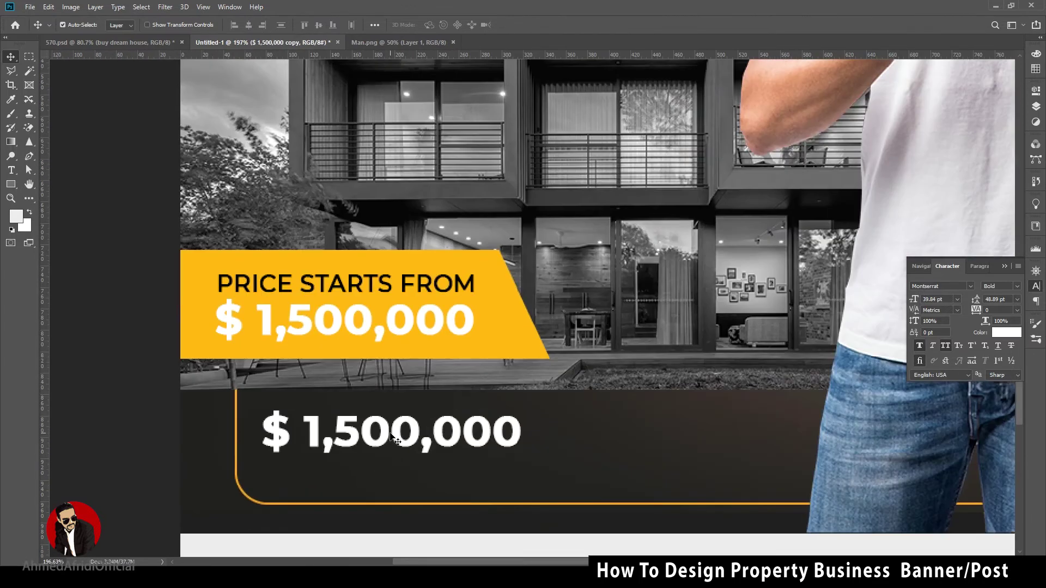
double_click(390, 433)
type("3 BEDROOMS")
key("ctrl+a")
key("ctrl+shift+k")
left_click_drag(255, 26, 234, 27)
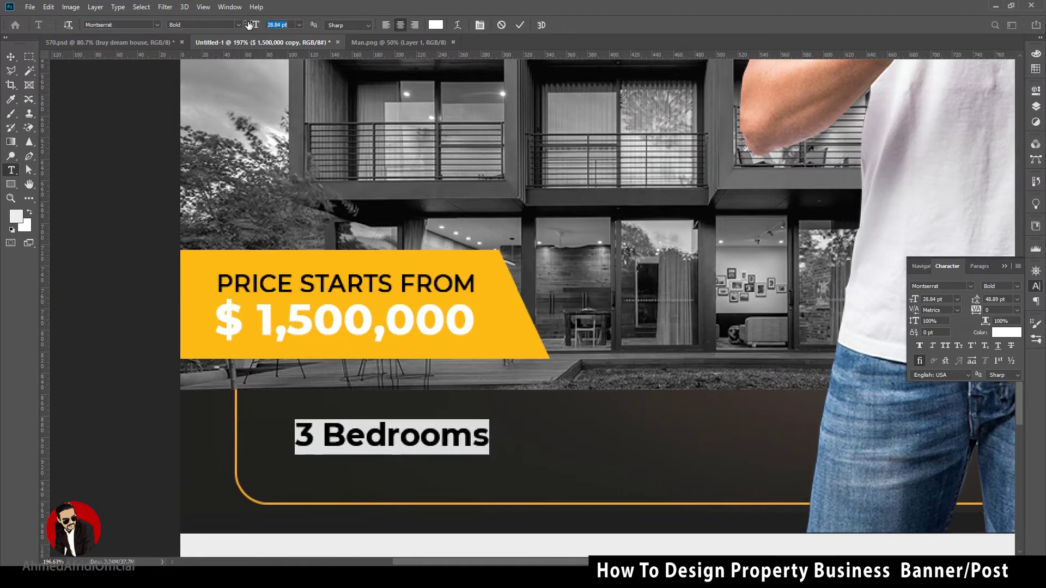
key("ctrl+Return")
Position 3 Bedrooms, enlarge it slightly and make it SemiBold.
key("v")
mouse_move(427, 437)
left_mouse_down()
mouse_move(460, 427)
mouse_move(448, 425)
mouse_move(486, 437)
left_mouse_up()
key("ctrl+t")
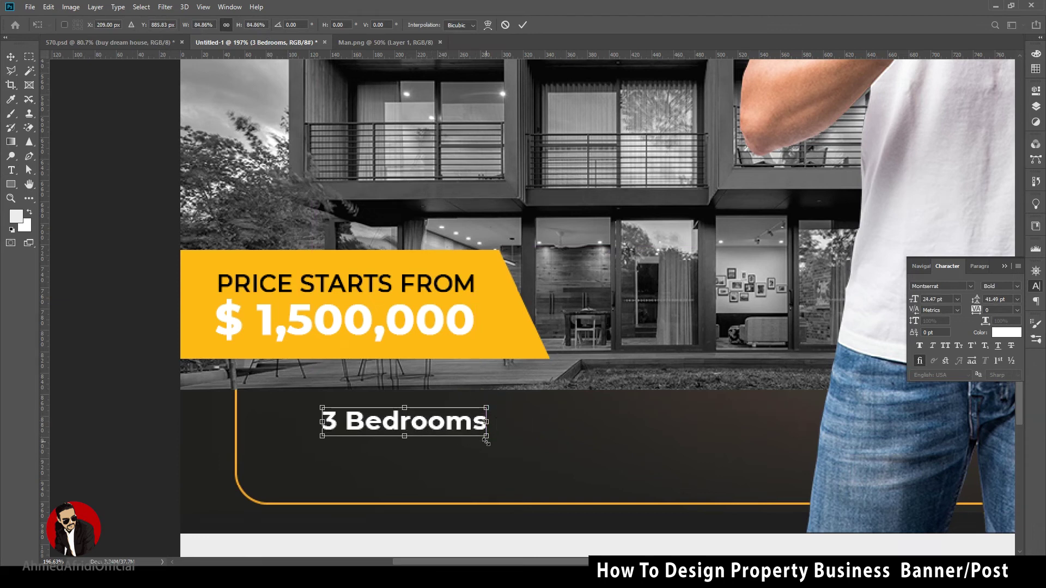
key("Return")
left_click_drag(423, 425, 417, 424)
left_click(1000, 286)
left_click(980, 385)
Add a 'Modern Kitchen' copy below 3 Bedrooms, left-aligned with it.
left_click_drag(402, 424, 360, 475)
double_click(385, 475)
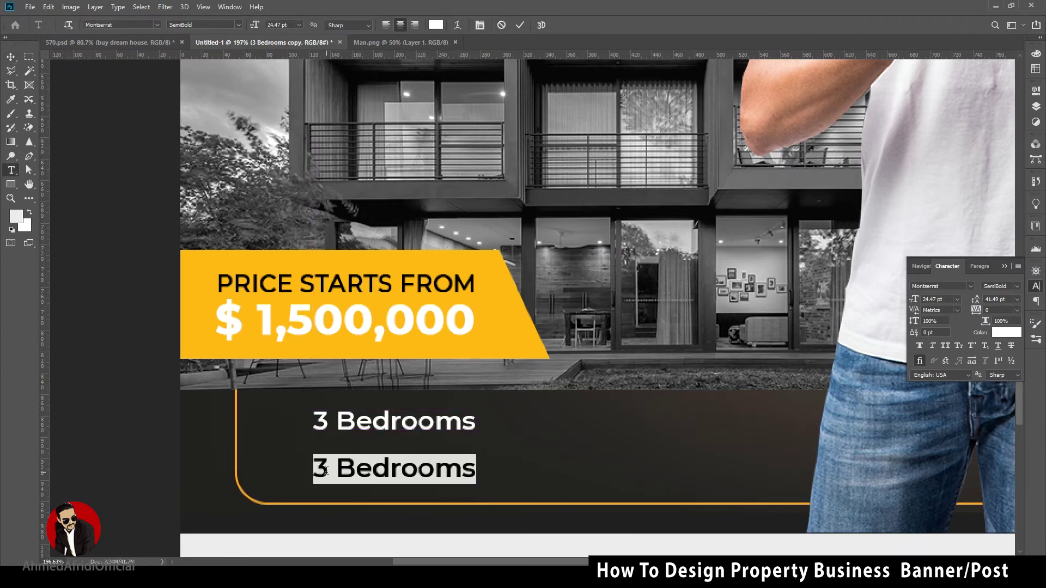
type("Modern Kitchen")
left_click(11, 57)
left_click_drag(393, 468, 417, 468)
Duplicate both lines into a right column reading 'Top Security System' and 'Premium Location'.
left_click(383, 428, "shift")
left_click_drag(385, 429, 685, 430)
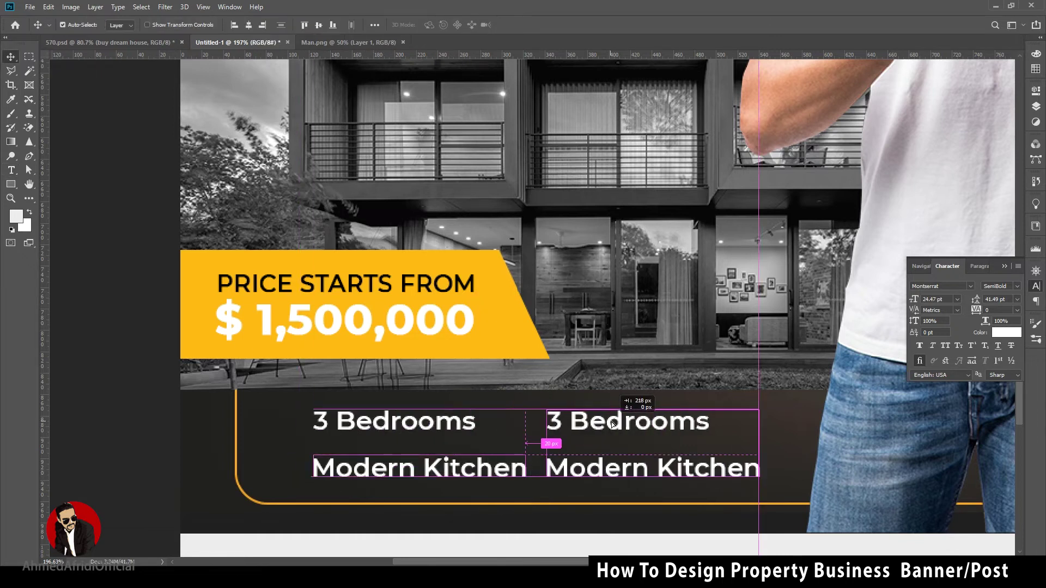
double_click(679, 422)
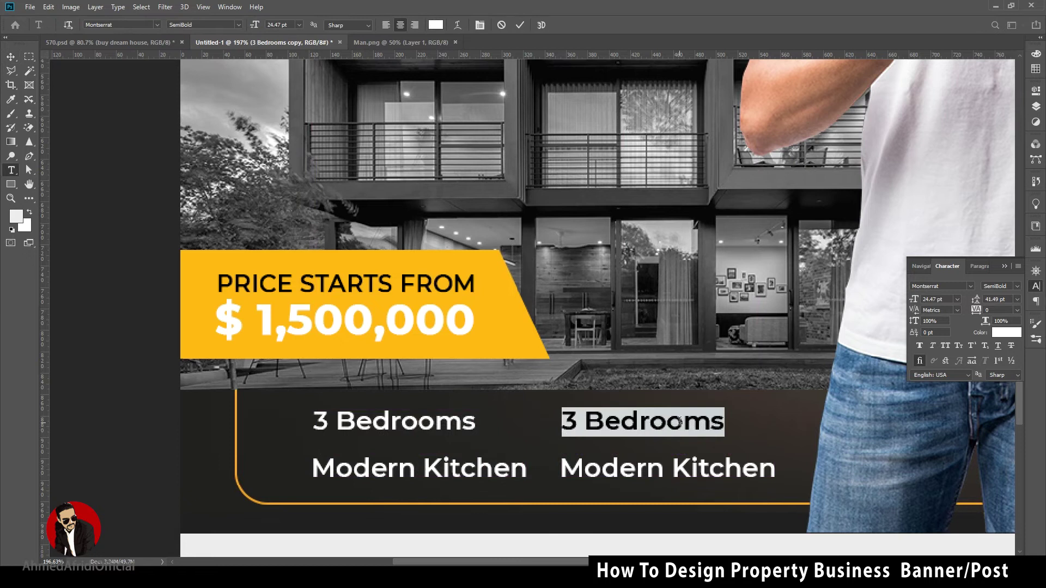
type("Top Se")
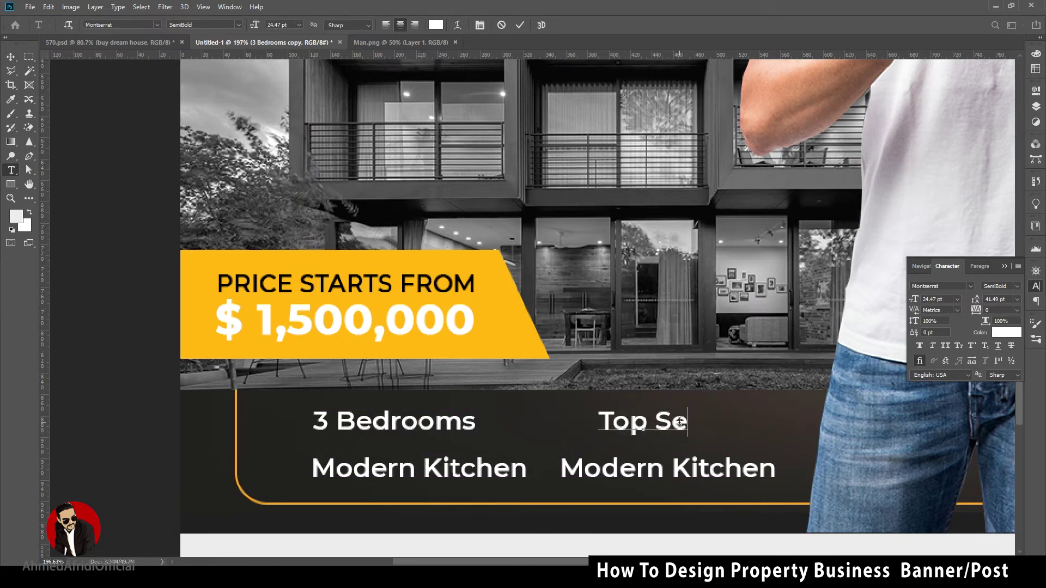
type("curity System")
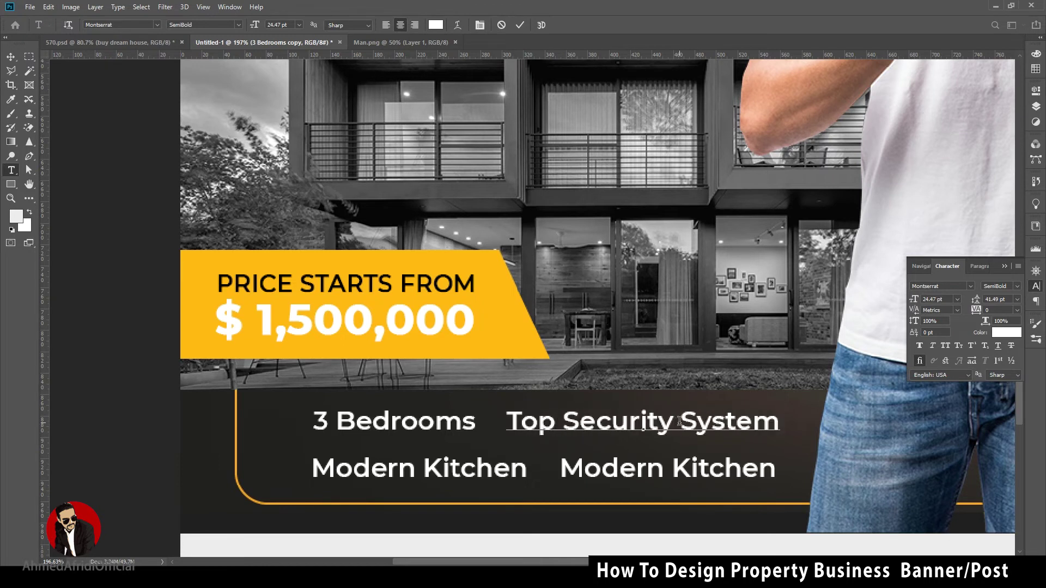
key("ctrl+Return")
double_click(642, 468)
type("Premium Location")
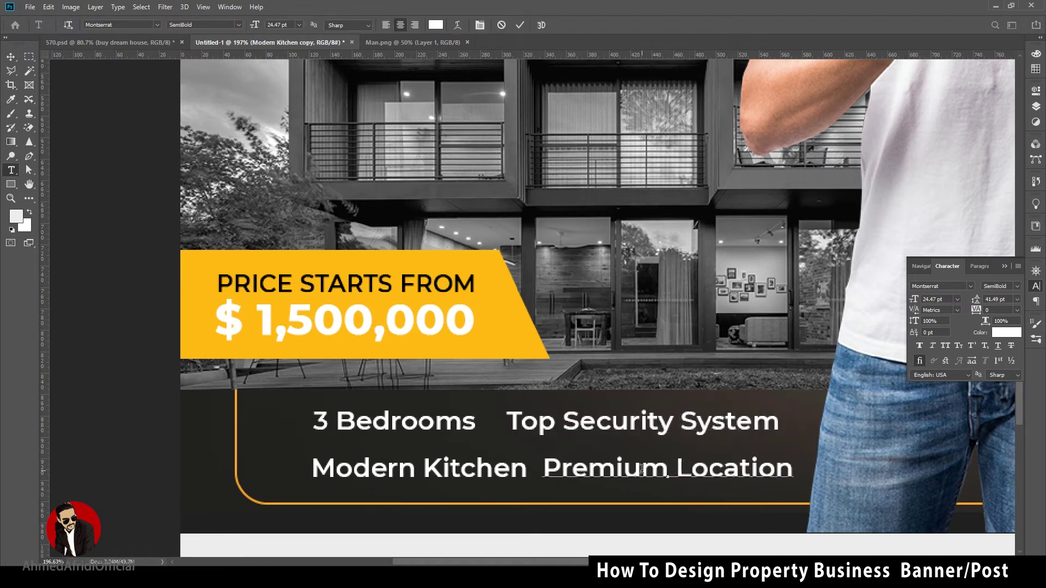
key("ctrl+Return")
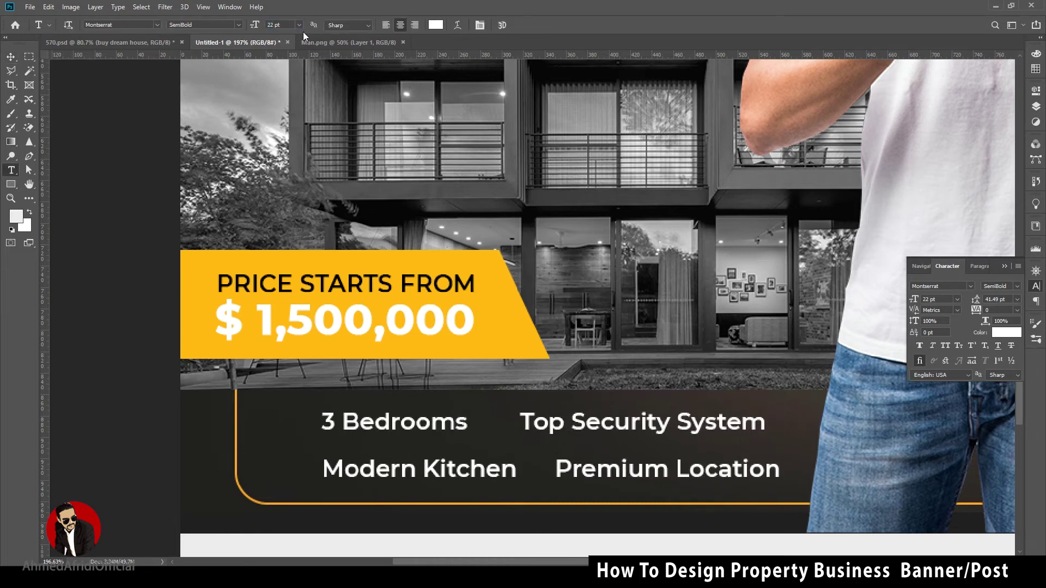
Align the two feature columns and lower the top row slightly.
key("v")
left_click_drag(379, 425, 366, 425)
left_click(234, 24)
left_click_drag(599, 422, 624, 422)
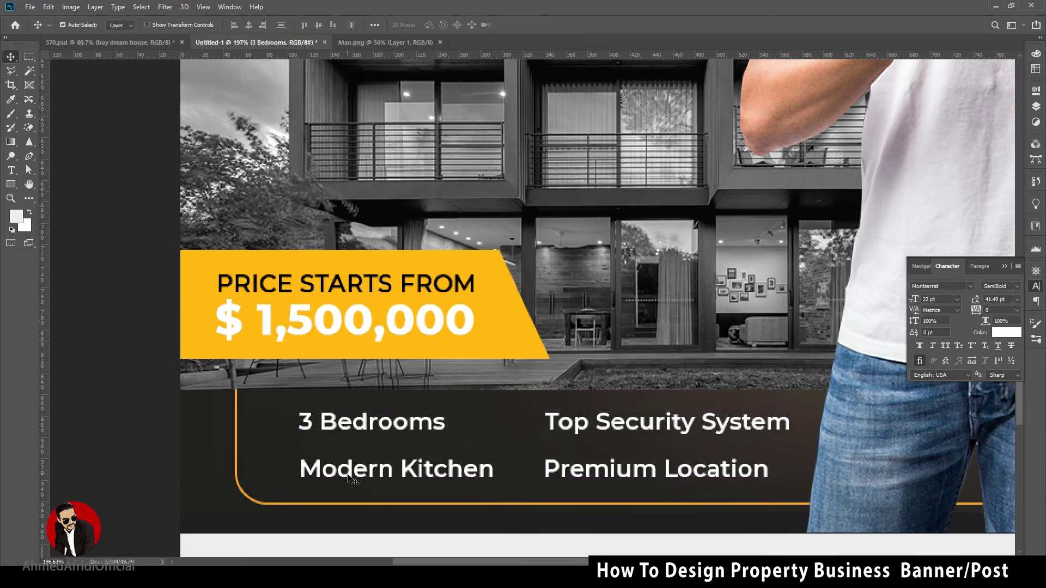
left_click_drag(363, 469, 354, 467)
scroll(467, 470, "down", 5)
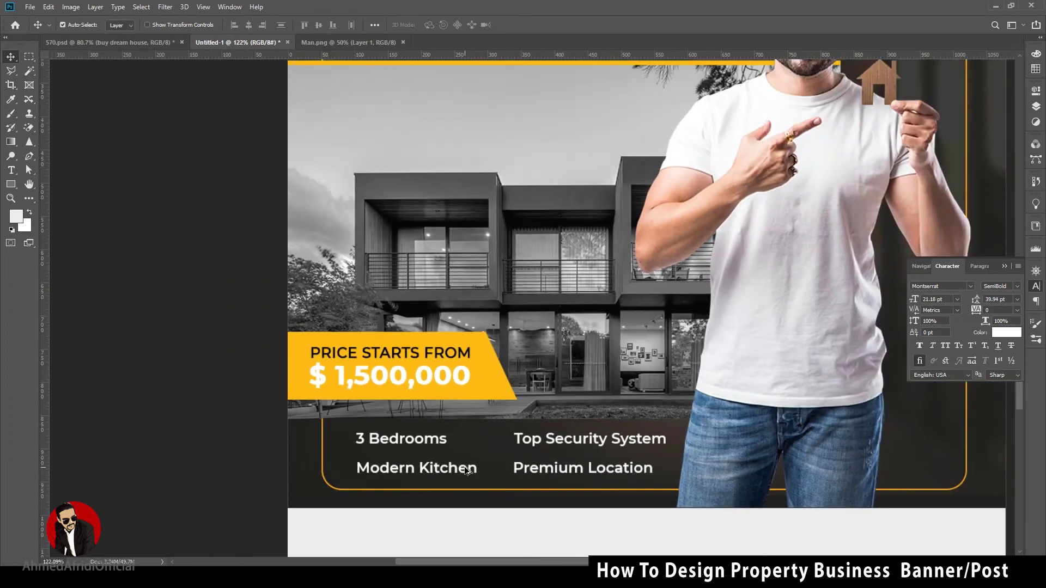
scroll(467, 470, "up", 5)
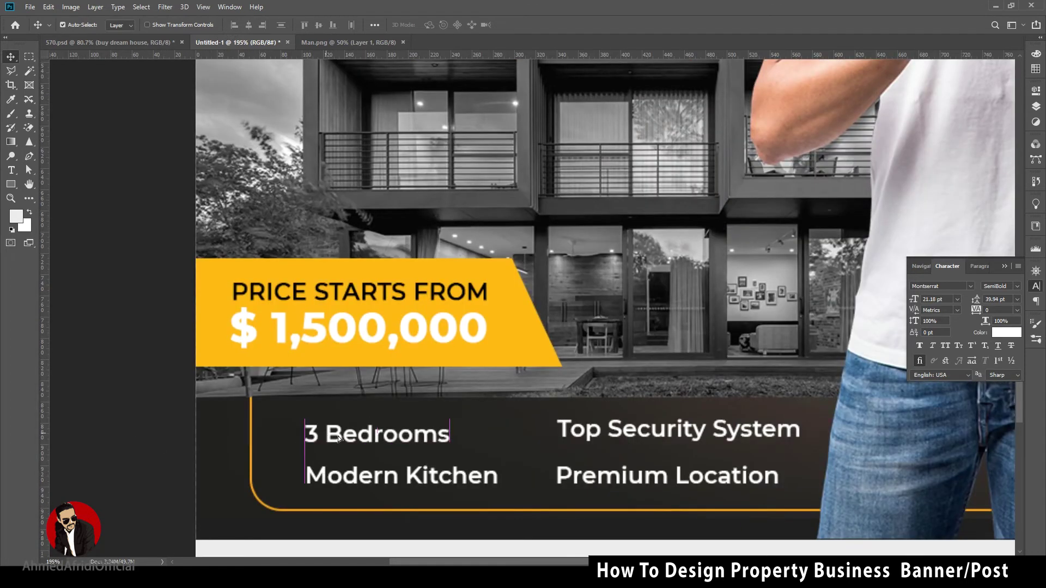
left_click_drag(586, 434, 437, 437)
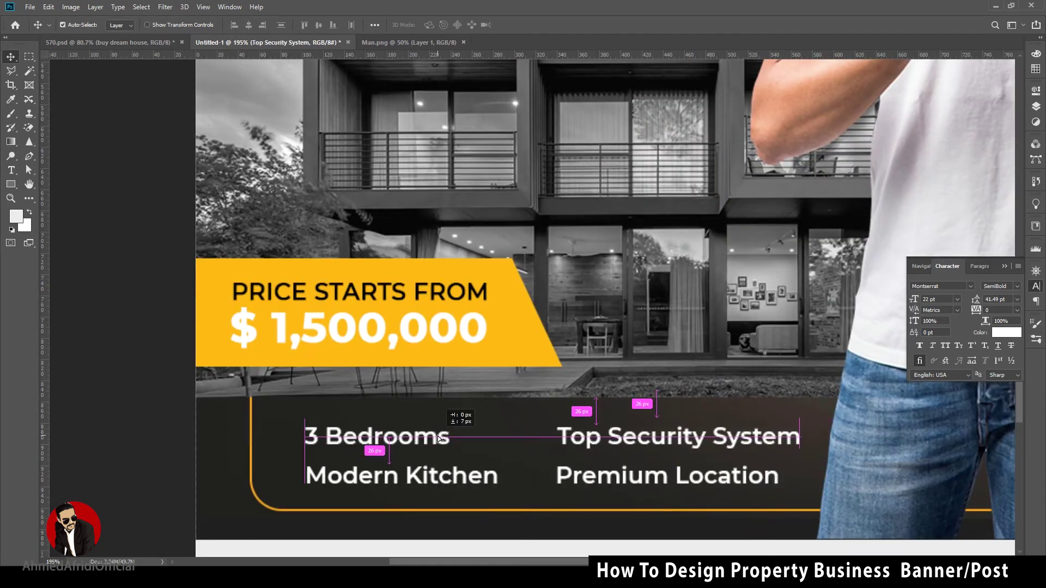
scroll(470, 452, "down", 1)
Draw a small circle left of 3 Bedrooms with the Ellipse tool.
left_click(11, 183)
right_click(11, 183)
left_click(43, 206)
scroll(339, 458, "up", 5)
left_click_drag(285, 410, 315, 440)
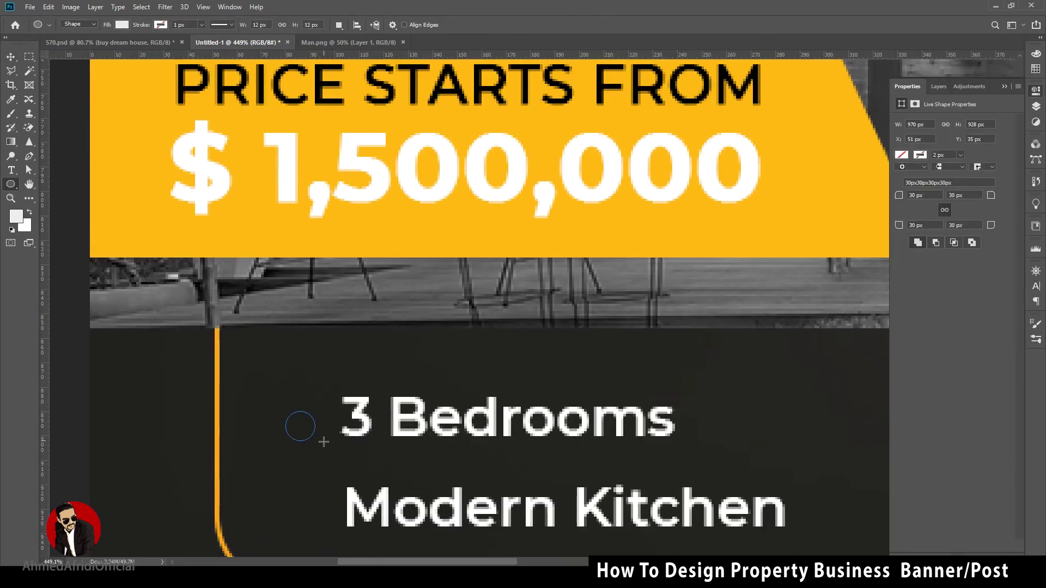
Fill the circle yellow and copy it beside Modern Kitchen.
left_click(122, 24)
left_click(68, 82)
key("v")
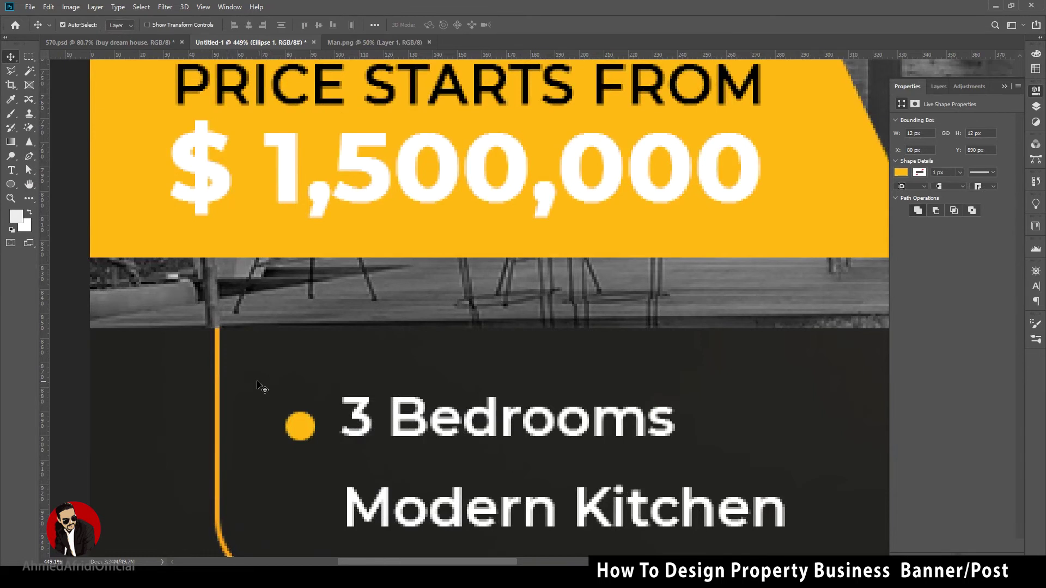
left_click_drag(300, 419, 303, 512)
scroll(303, 512, "down", 3)
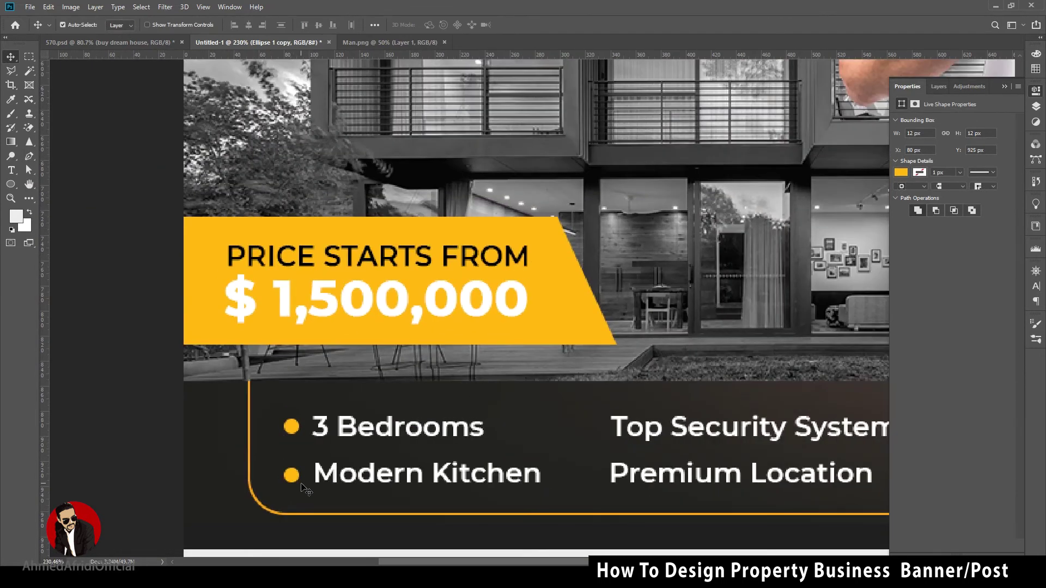
Copy both left bullet dots beside Top Security System and Premium Location.
left_click(295, 432, "shift")
left_click_drag(295, 433, 594, 433)
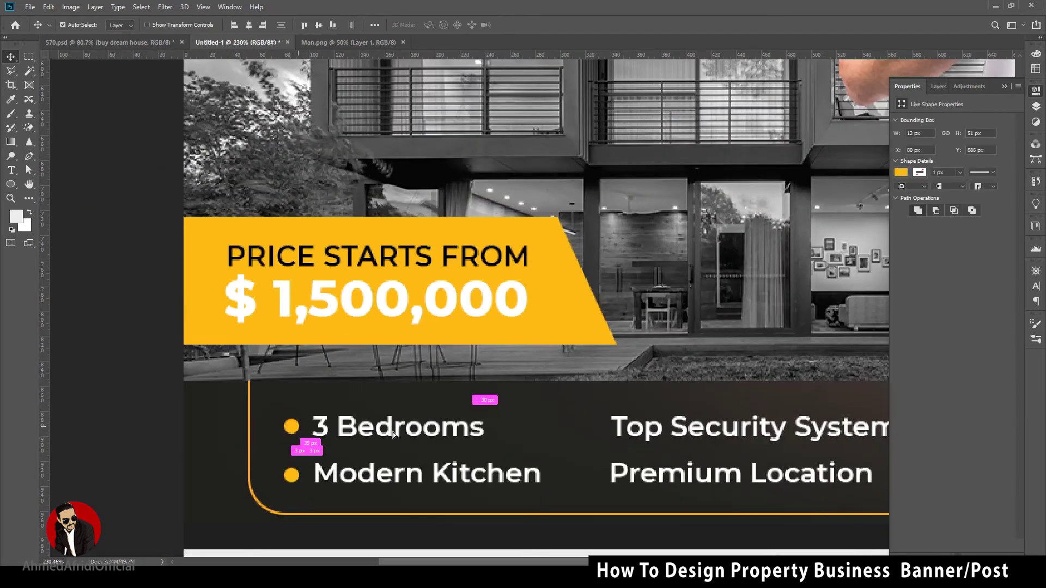
scroll(316, 419, "down", 4)
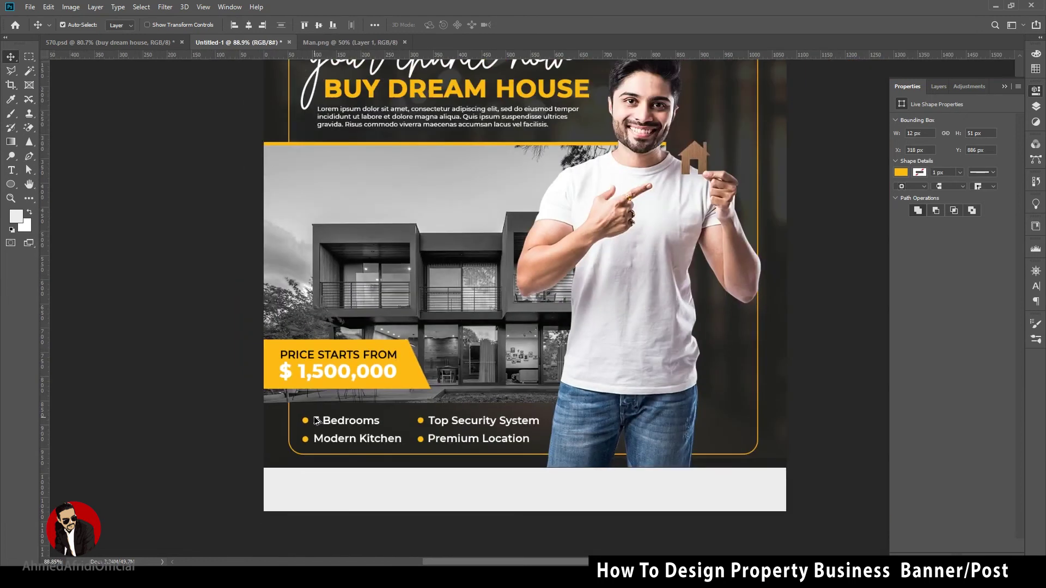
scroll(198, 416, "down", 1)
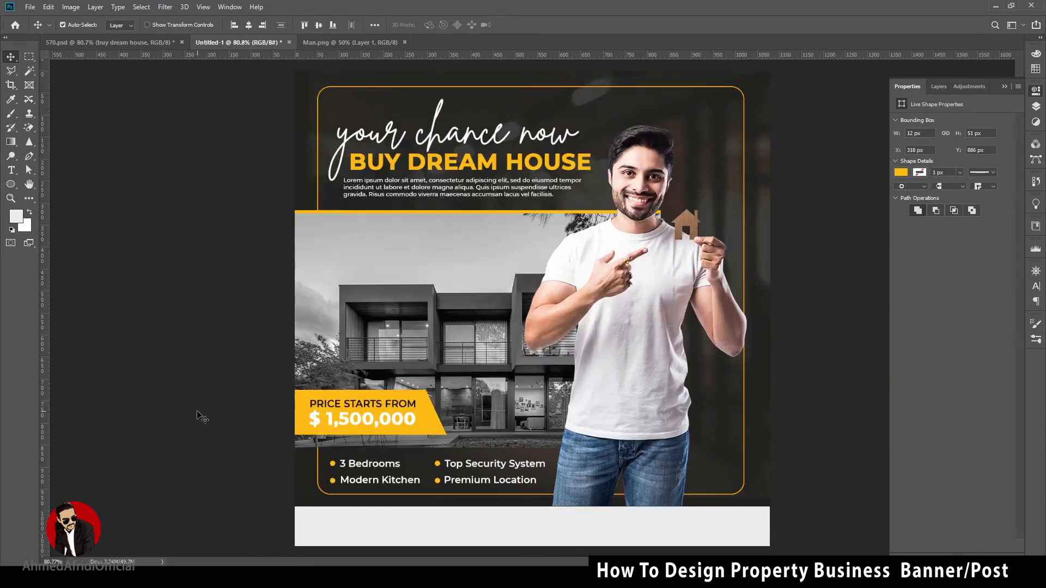
left_click(202, 417)
scroll(351, 373, "up", 2)
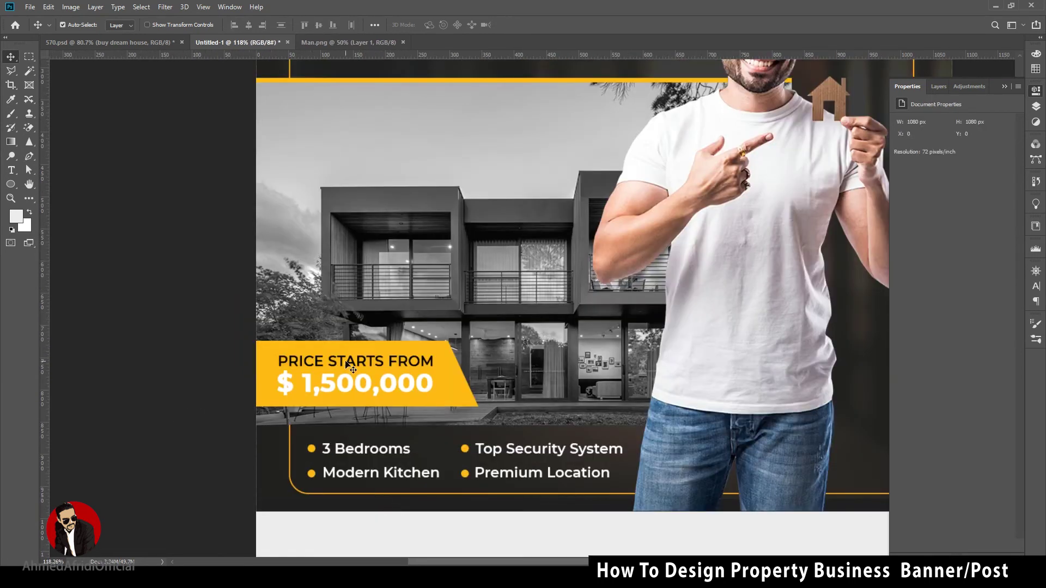
Copy the heading into the white footer as 'MORE INFORMATION CALL US' and turn off all caps.
scroll(366, 490, "up", 2)
scroll(325, 223, "up", 1)
left_click_drag(325, 223, 358, 450)
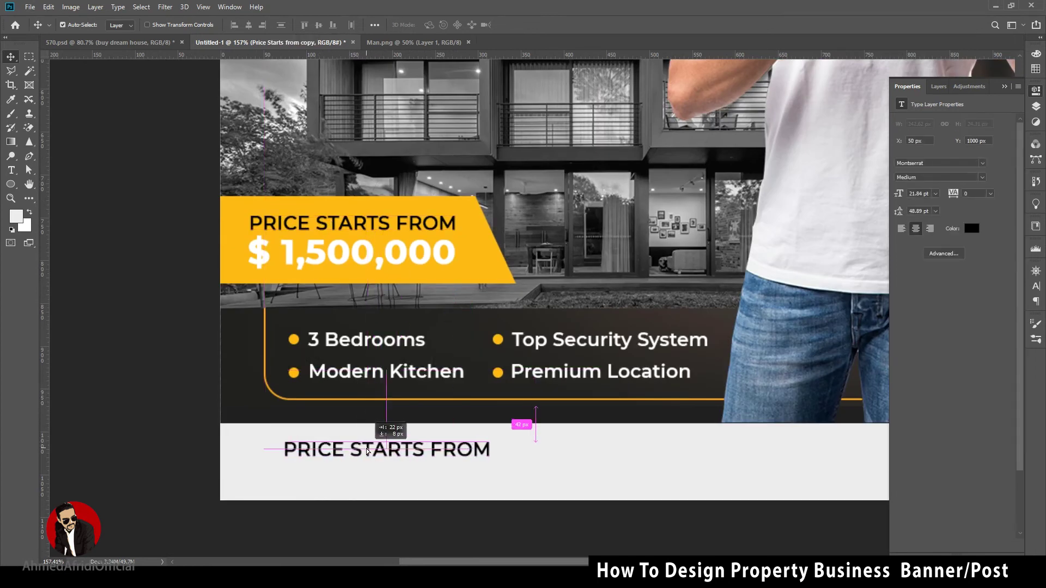
double_click(366, 447)
type("MORE INFORMATION")
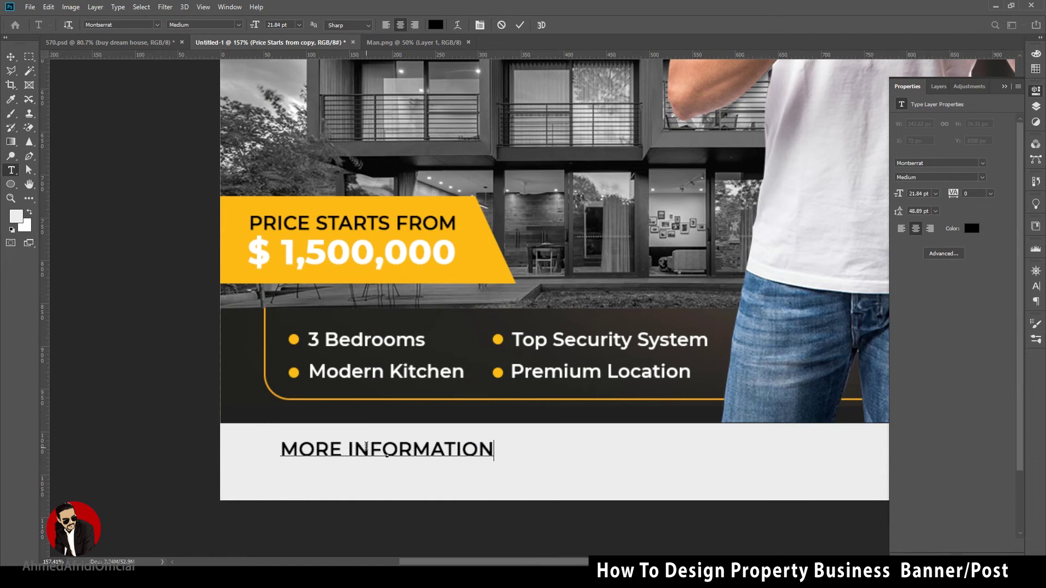
type(" CALL US")
key("ctrl+a")
left_click(1035, 286)
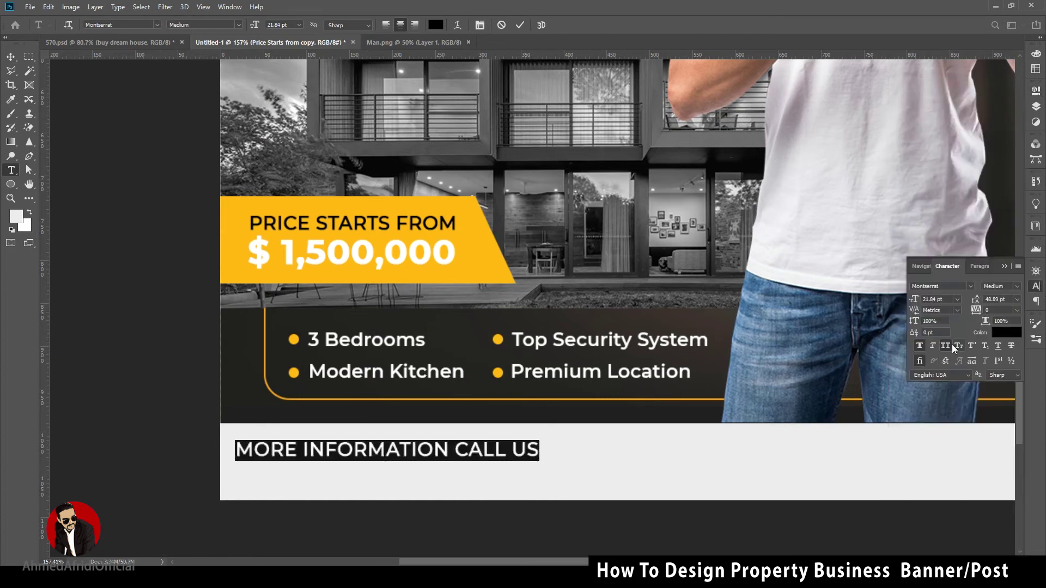
left_click(945, 346)
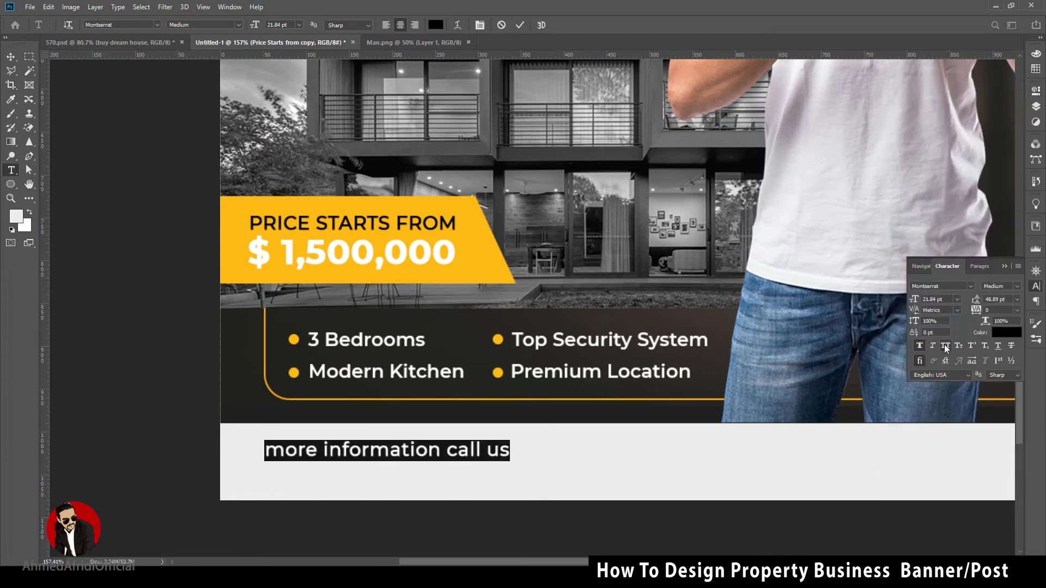
Capitalise the M, set the footer line to 16 pt, and position it.
left_click(278, 449)
key("BackSpace")
type("M")
key("ctrl+a")
left_click_drag(255, 26, 252, 26)
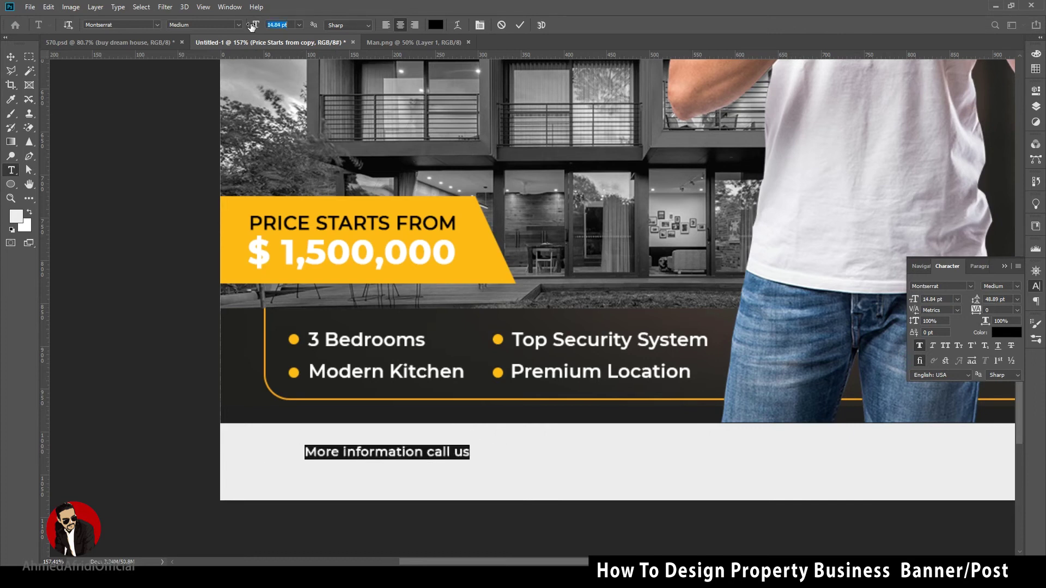
type("6")
key("Return")
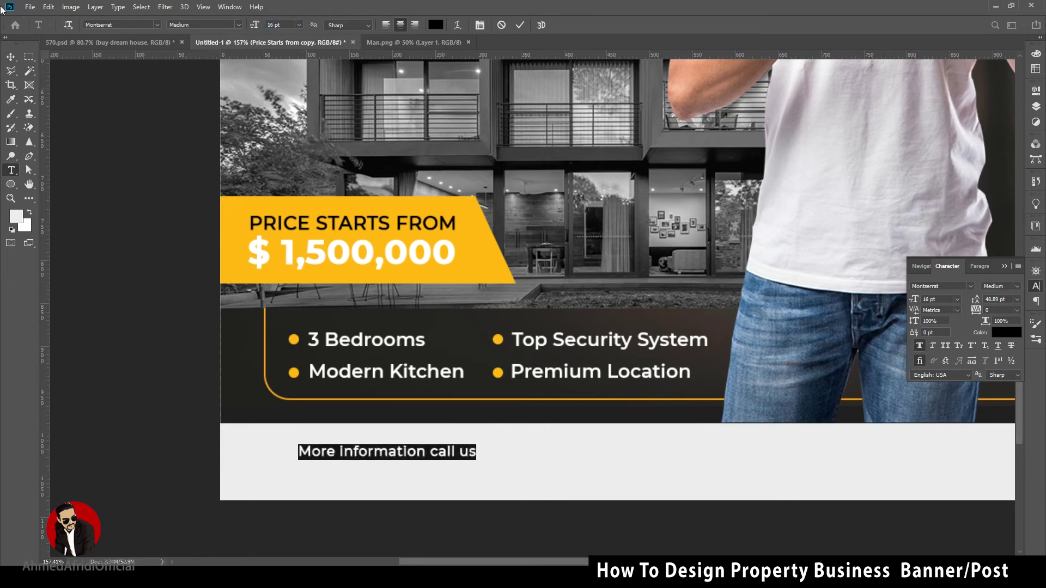
left_click(11, 57)
mouse_move(359, 454)
left_mouse_down()
mouse_move(347, 450)
mouse_move(362, 448)
mouse_move(362, 467)
left_mouse_up()
Replace the duplicated line with the placeholder phone number at 24 pt SemiBold.
double_click(401, 467)
key("ctrl+a")
type("000")
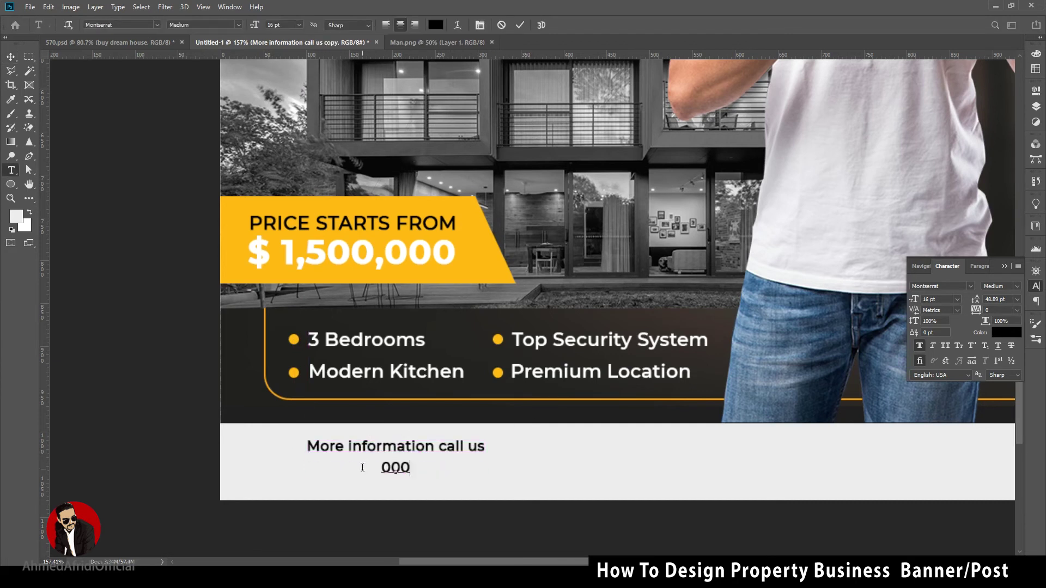
type(" 111 222 333")
key("ctrl+a")
left_click_drag(255, 24, 275, 26)
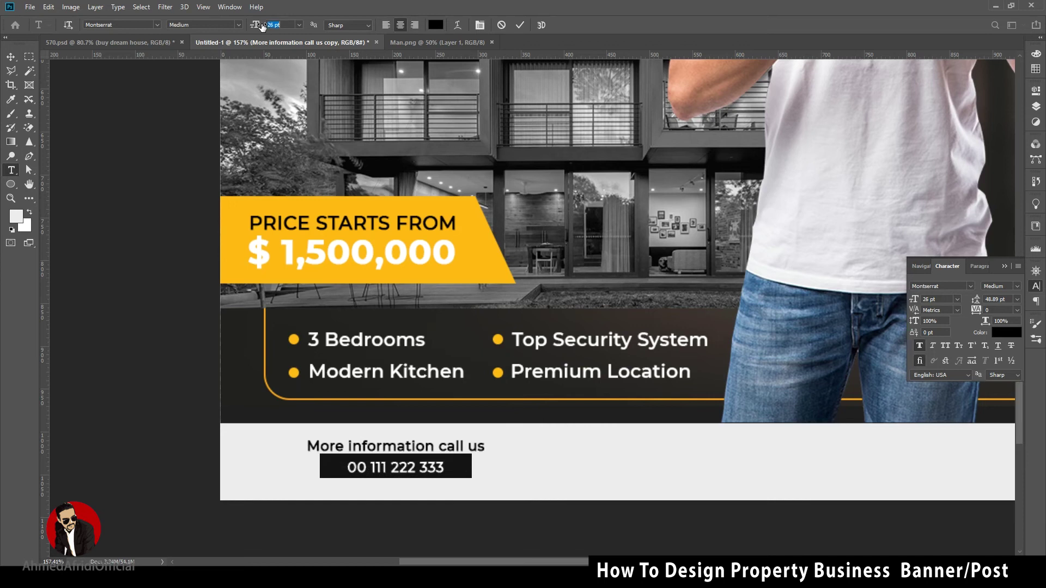
type("4")
key("Return")
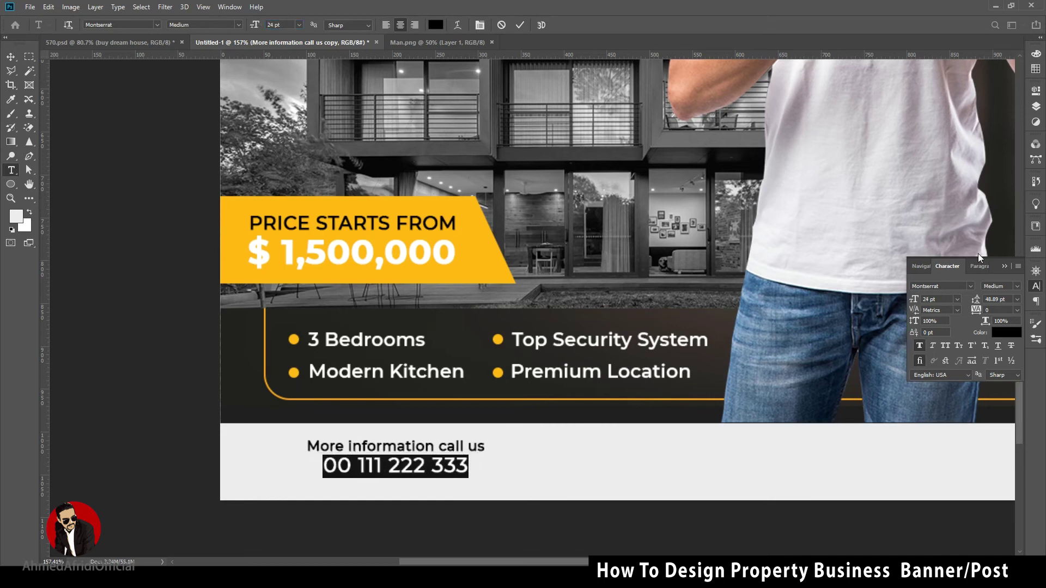
left_click(1016, 290)
left_click(981, 384)
key("ctrl+Return")
Align the phone number under the contact line at about 120%, then copy the block rightward.
key("v")
left_click_drag(403, 467, 390, 471)
key("ctrl+t")
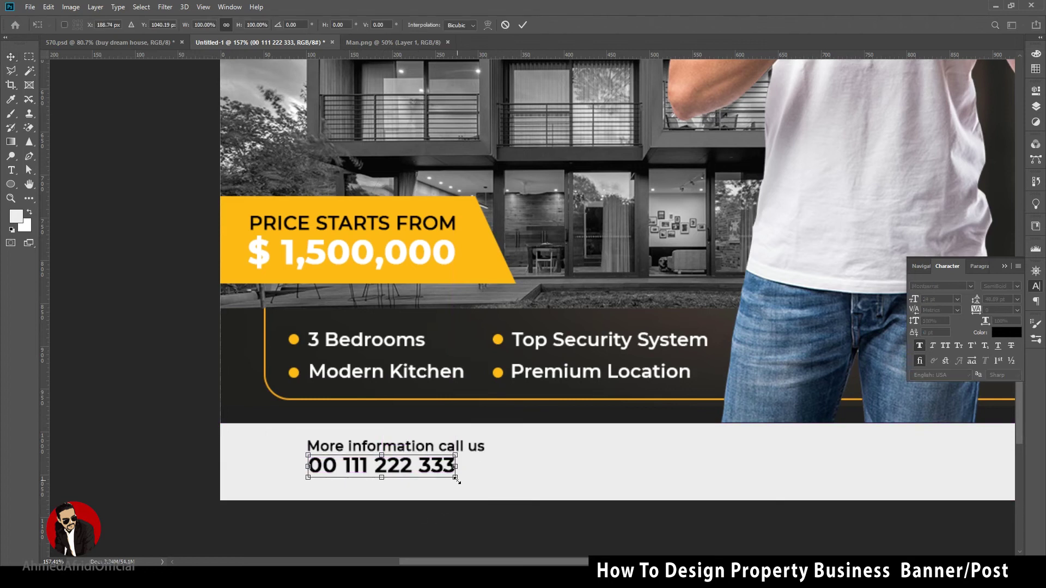
left_click_drag(457, 478, 487, 490)
key("Return")
key("Down")
key("Down")
key("ctrl+0")
left_click_drag(359, 455, 770, 454)
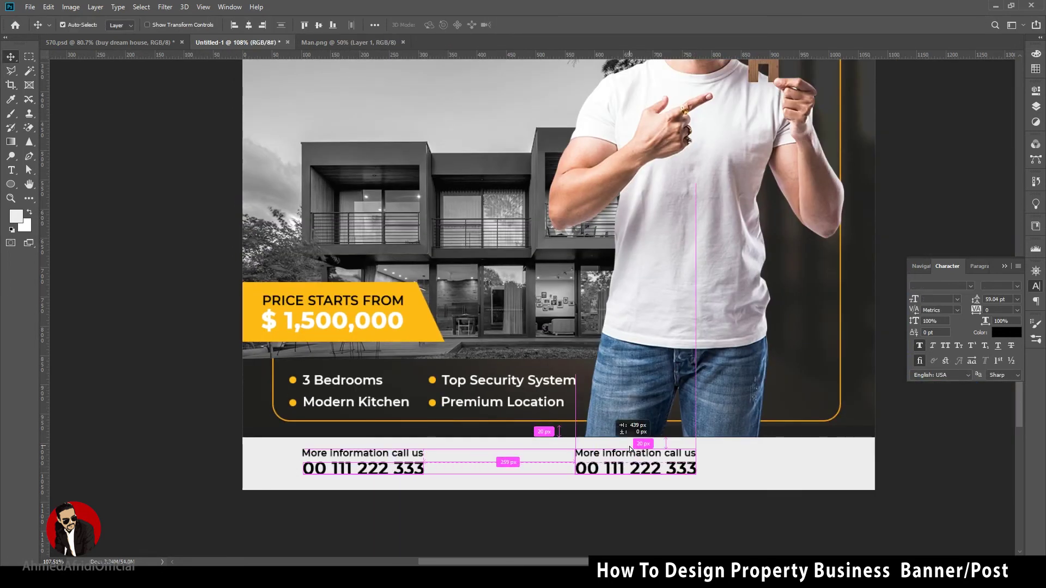
Retype the two copied footer lines as the website link and 'visit our website'.
key("t")
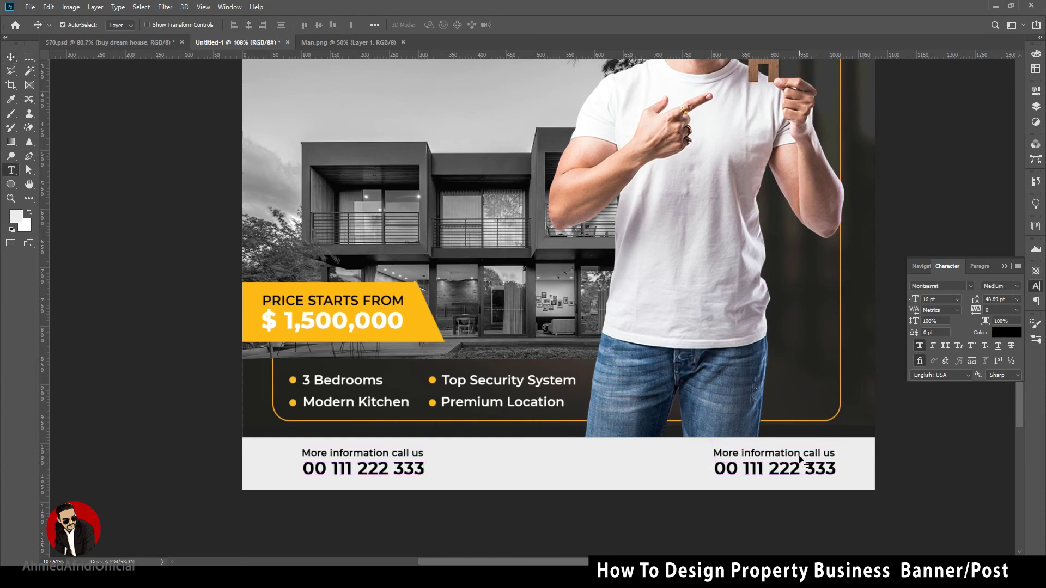
triple_click(798, 453)
type("www")
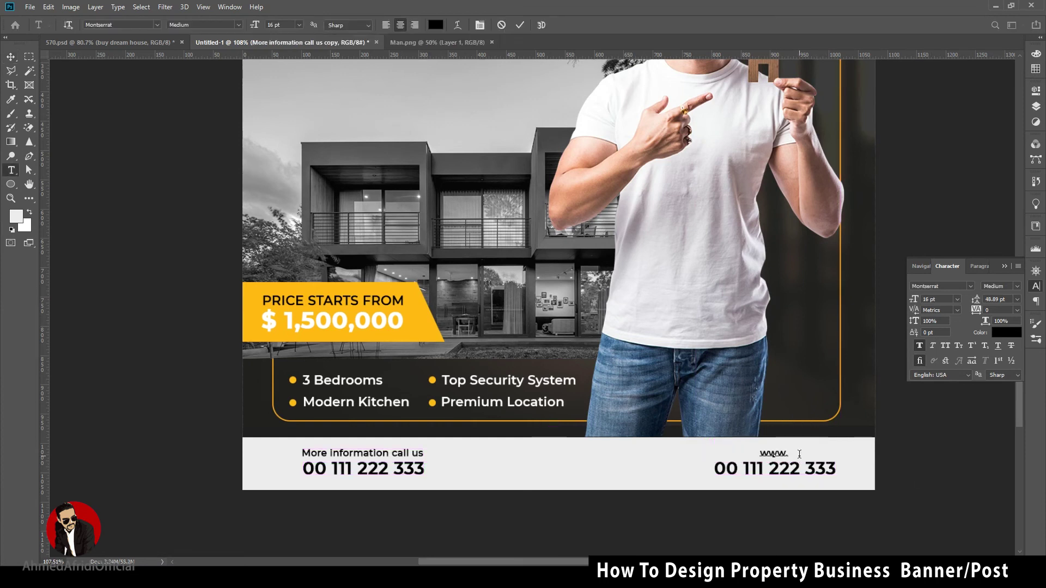
type(".com")
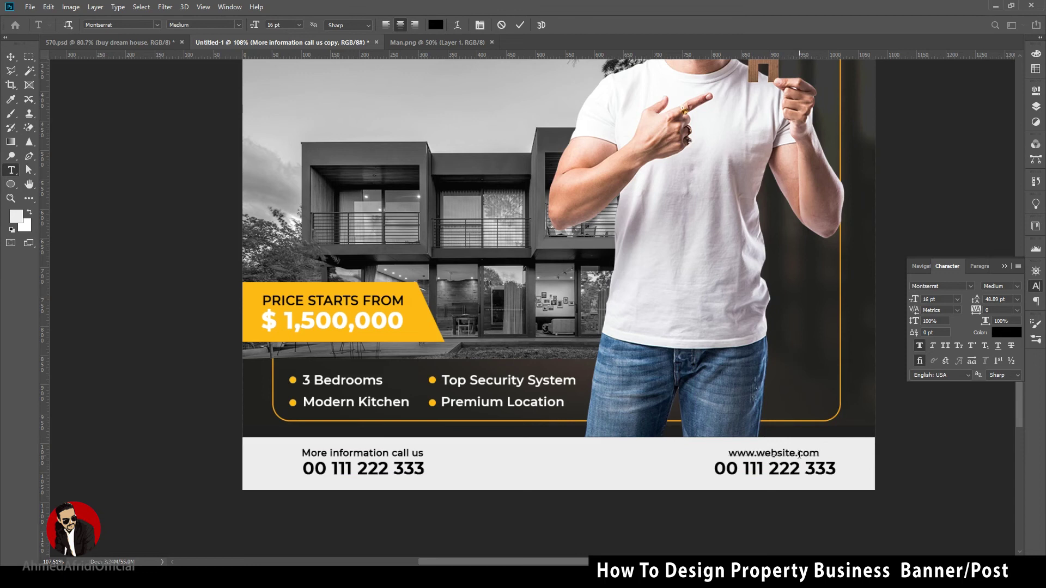
type("link")
left_click(785, 467)
key("ctrl+a")
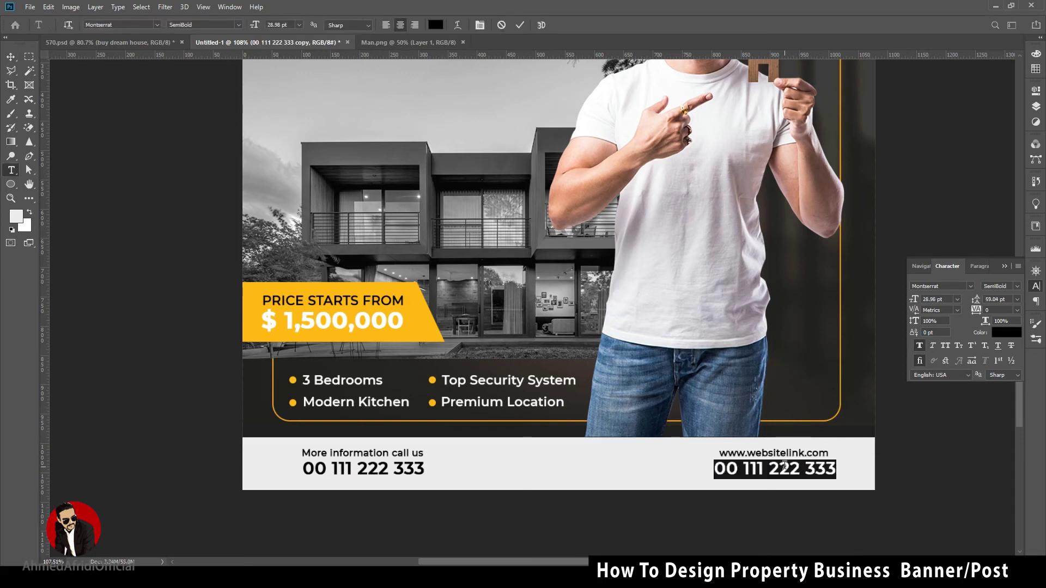
type("visit our website")
Make 'visit our website' all caps and scale it down to fit the footer.
key("ctrl+a")
left_click(945, 346)
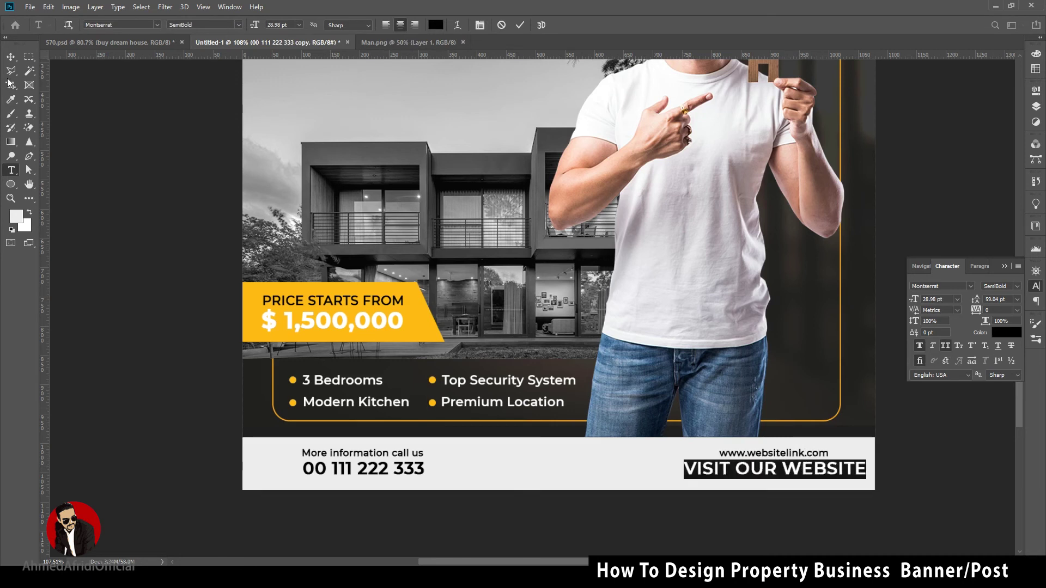
left_click(10, 56)
key("ctrl+t")
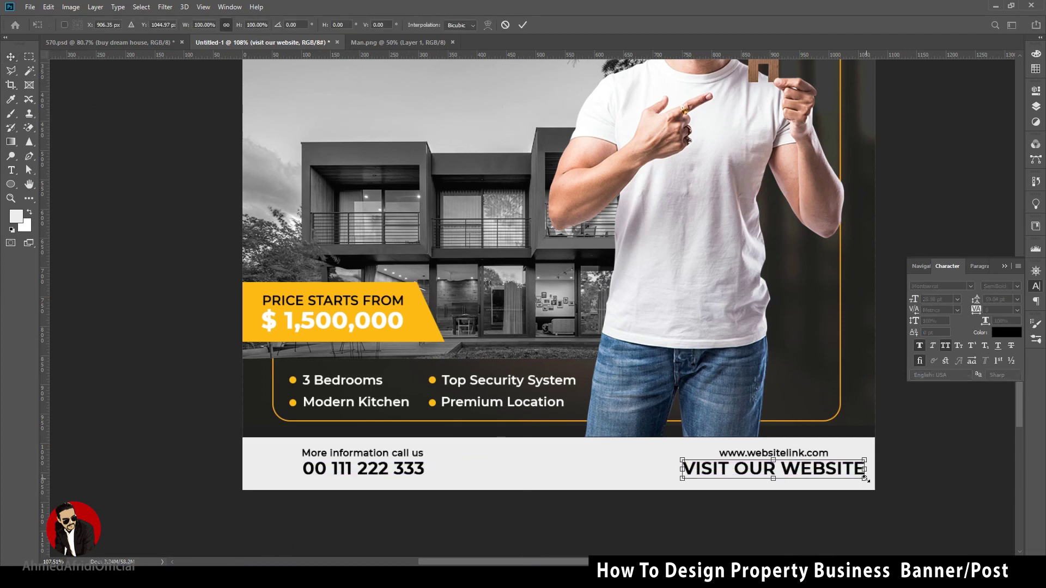
left_click_drag(864, 479, 844, 475)
key("Return")
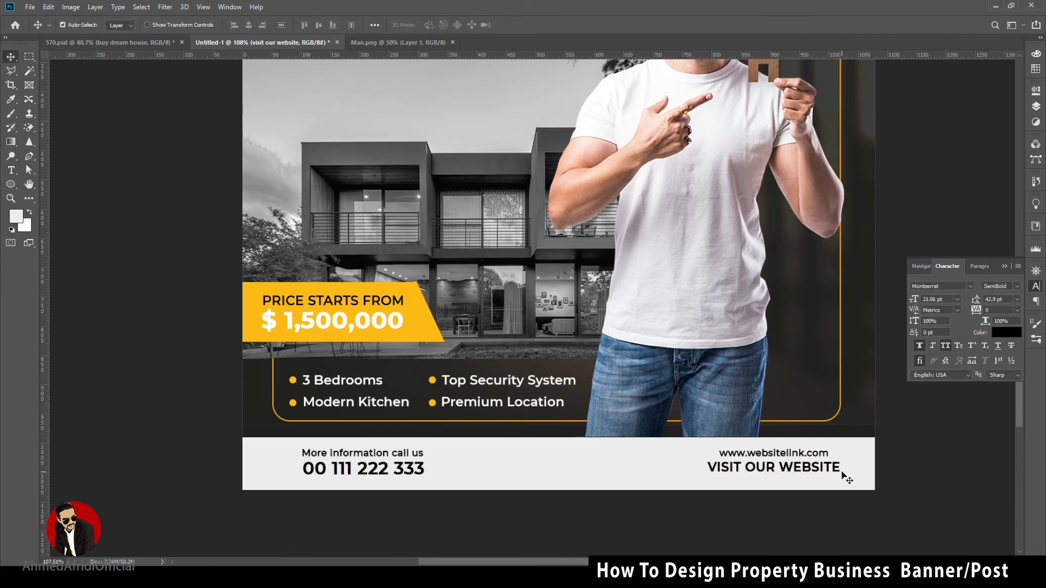
Set VISIT OUR WEBSITE to bold and give the website link tracking 100.
left_click(1001, 286)
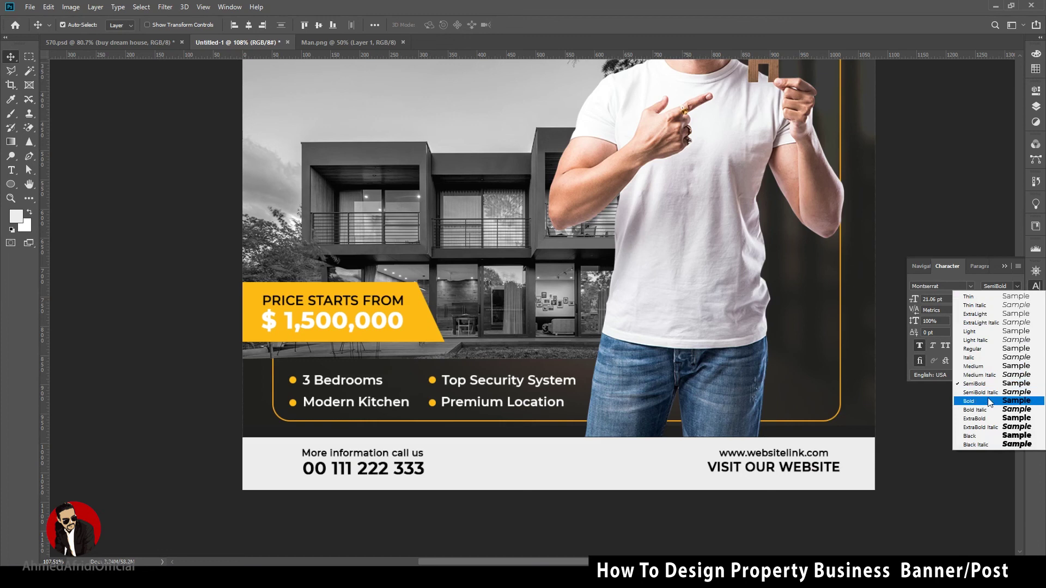
left_click(980, 395)
scroll(888, 470, "up", 3)
left_click(765, 430)
left_click(1017, 310)
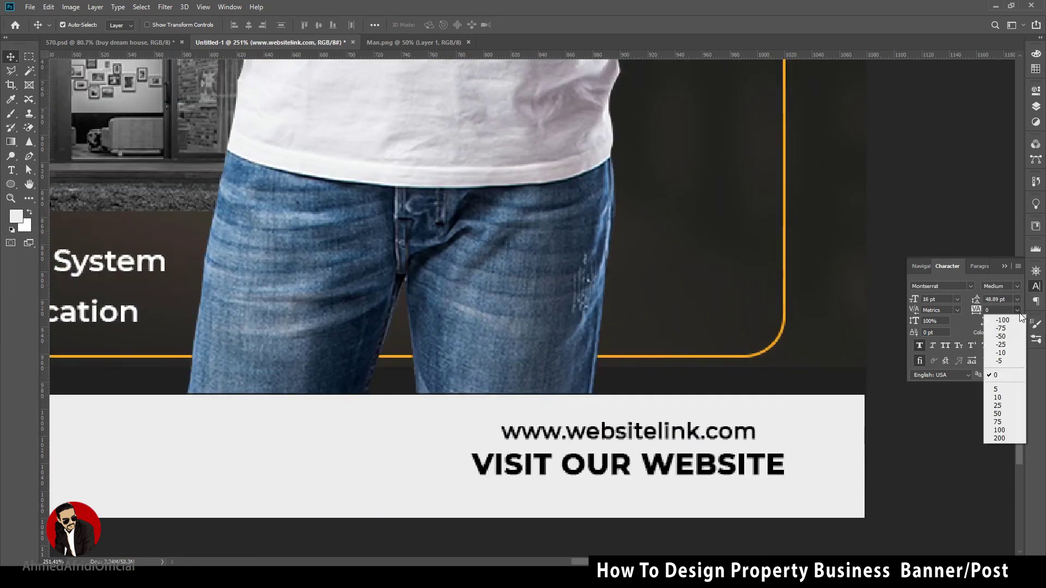
left_click(1016, 431)
Reposition both website lines together at the right of the footer.
scroll(776, 472, "down", 4)
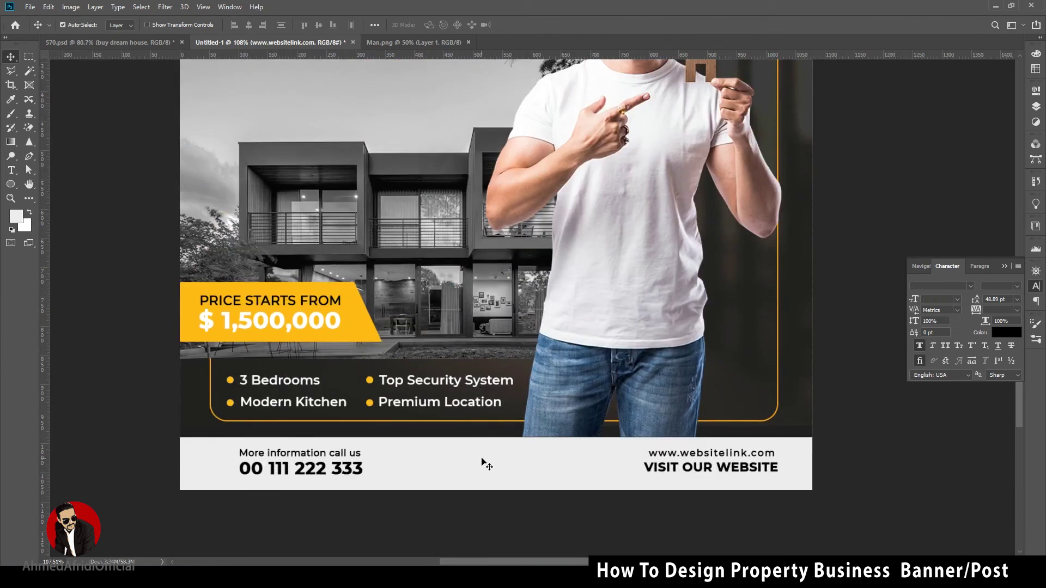
left_click(351, 457, "shift")
left_click_drag(733, 470, 730, 460)
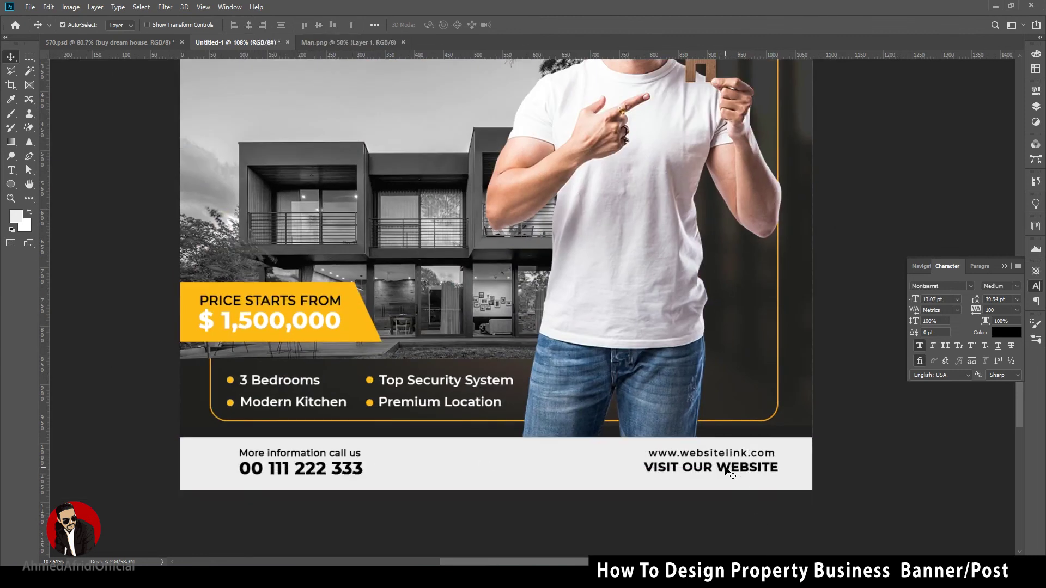
left_click(400, 500)
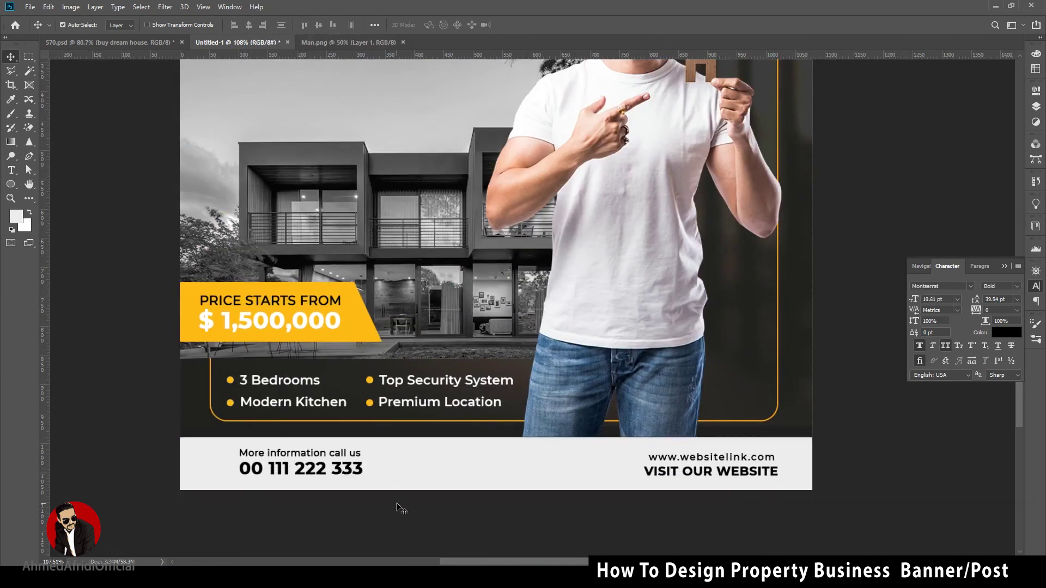
left_click(11, 184)
Draw a dark #242222 button rectangle centred in the middle of the footer.
left_click_drag(429, 456, 562, 477)
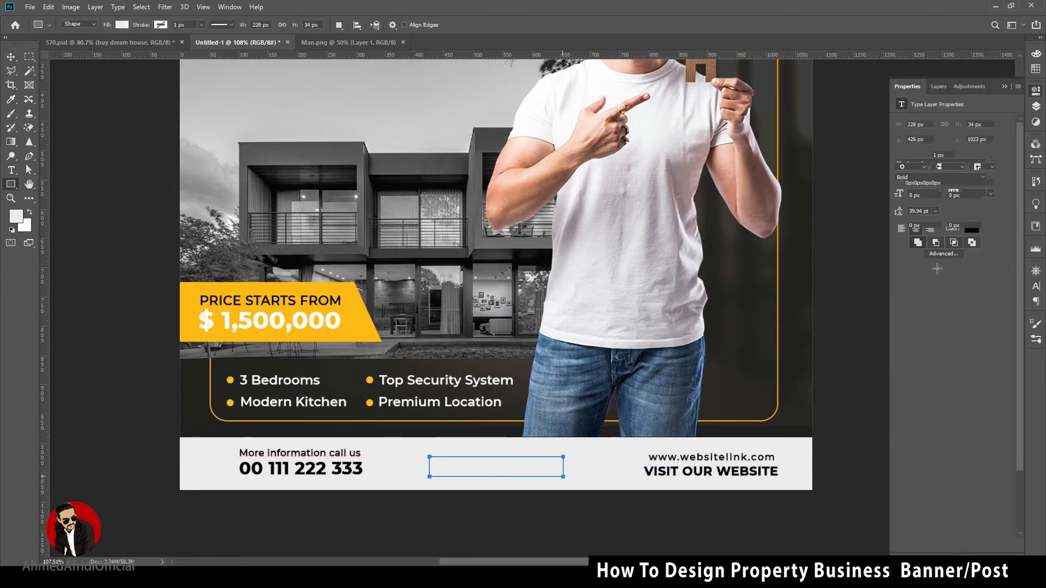
left_click(122, 24)
left_click(173, 45)
left_click(773, 403)
key("Return")
key("v")
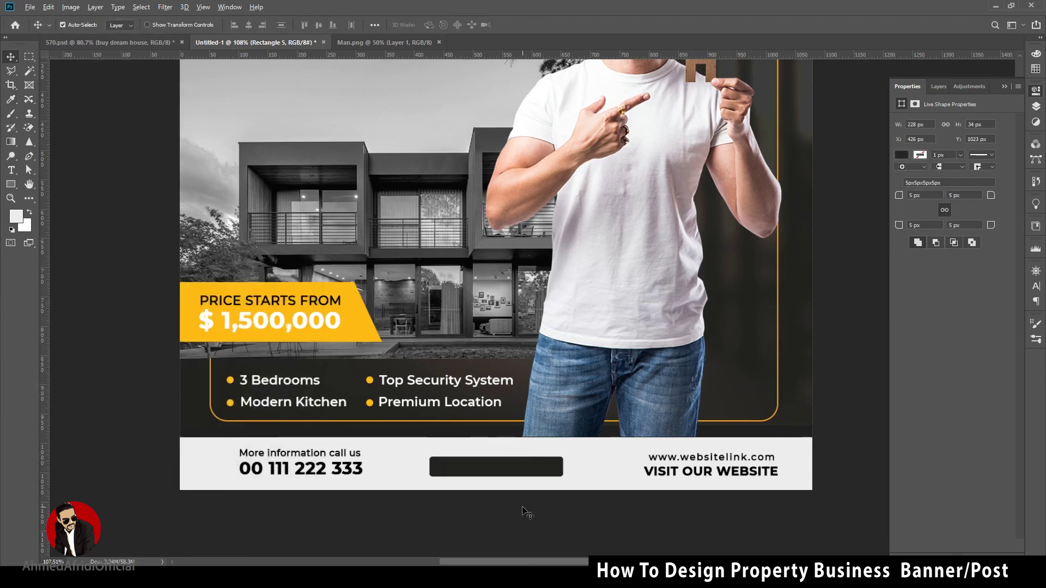
scroll(525, 512, "up", 4)
left_click_drag(514, 452, 520, 453)
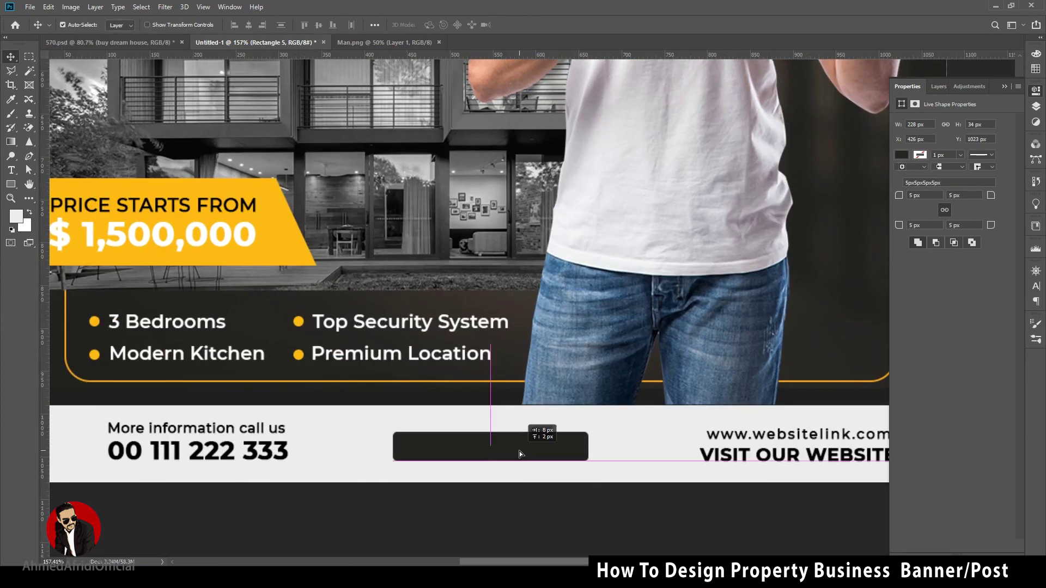
Copy a text line onto the button and retype it as 'book your appointment'.
left_click_drag(408, 322, 429, 449)
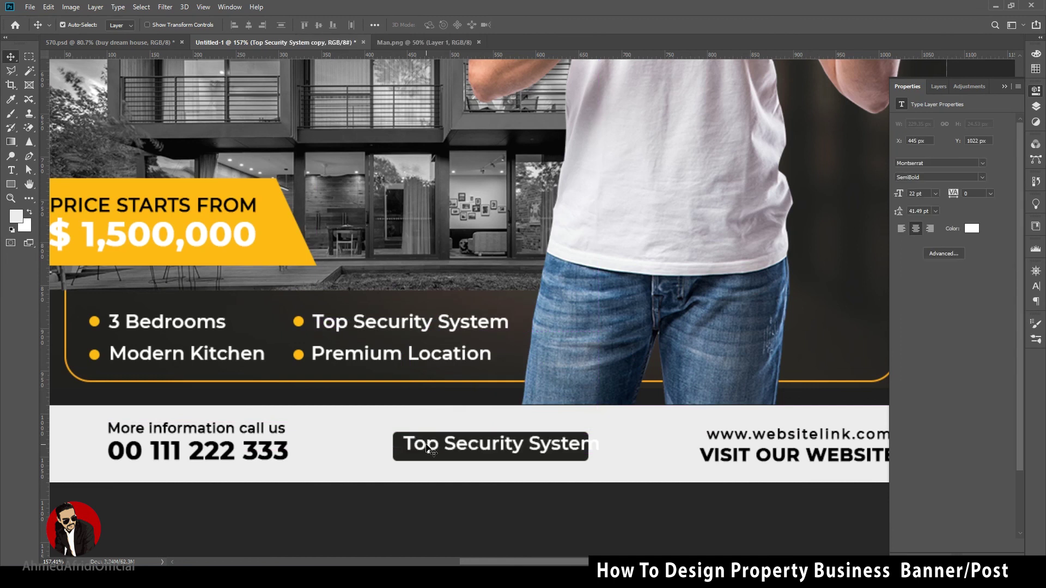
key("t")
left_click(429, 450)
key("ctrl+a")
type("book your appointment")
Make the button label all caps and bold.
key("ctrl+a")
left_click_drag(254, 25, 250, 25)
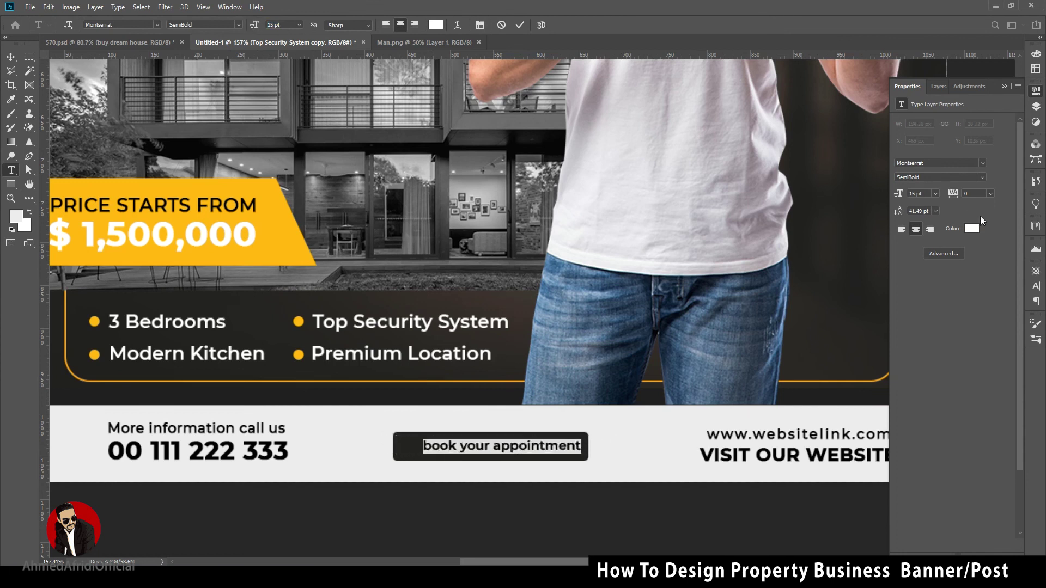
left_click(1036, 286)
left_click(945, 346)
left_click(1017, 287)
left_click(997, 404)
Set the button label to 14 pt and centre it inside the dark button.
type("13")
key("Return")
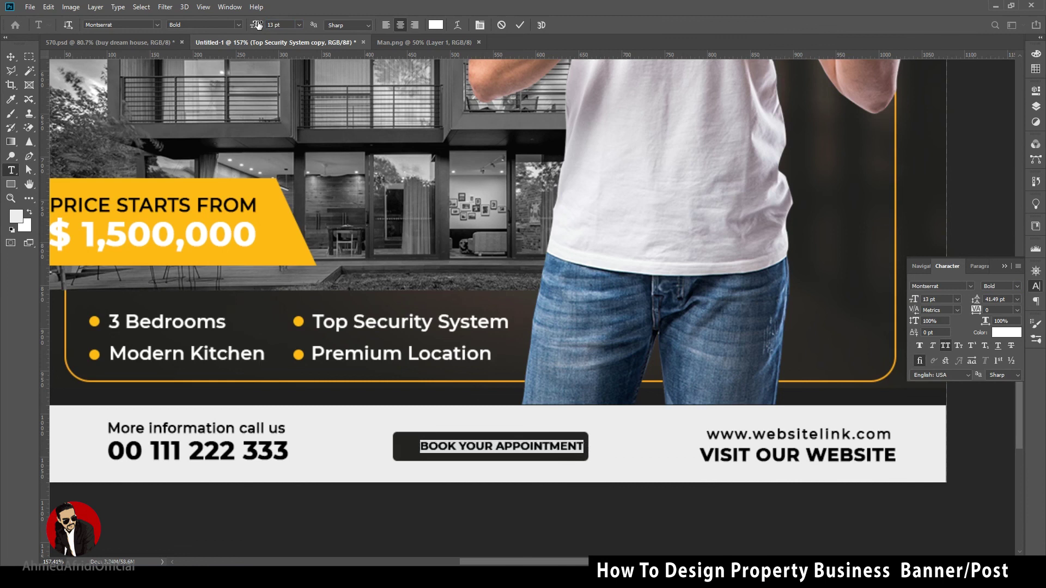
type("4")
key("Return")
left_click(11, 56)
left_click_drag(525, 450, 510, 450)
scroll(511, 452, "down", 2)
scroll(533, 467, "down", 2)
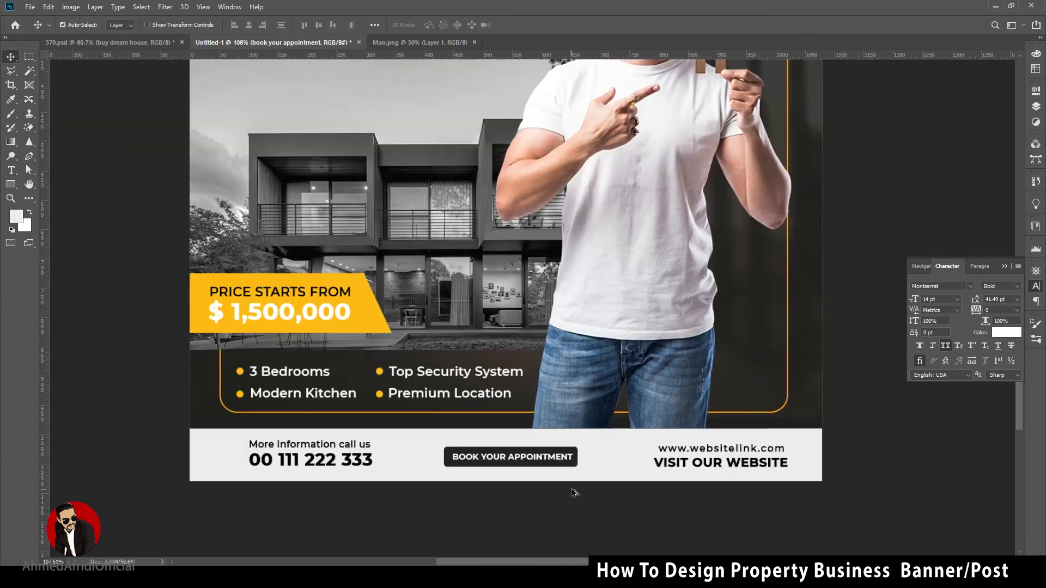
scroll(572, 493, "down", 2)
scroll(579, 492, "down", 2)
Nudge the phone contact text left and lower Layer 2's background opacity to 9%.
left_click_drag(359, 531, 342, 531)
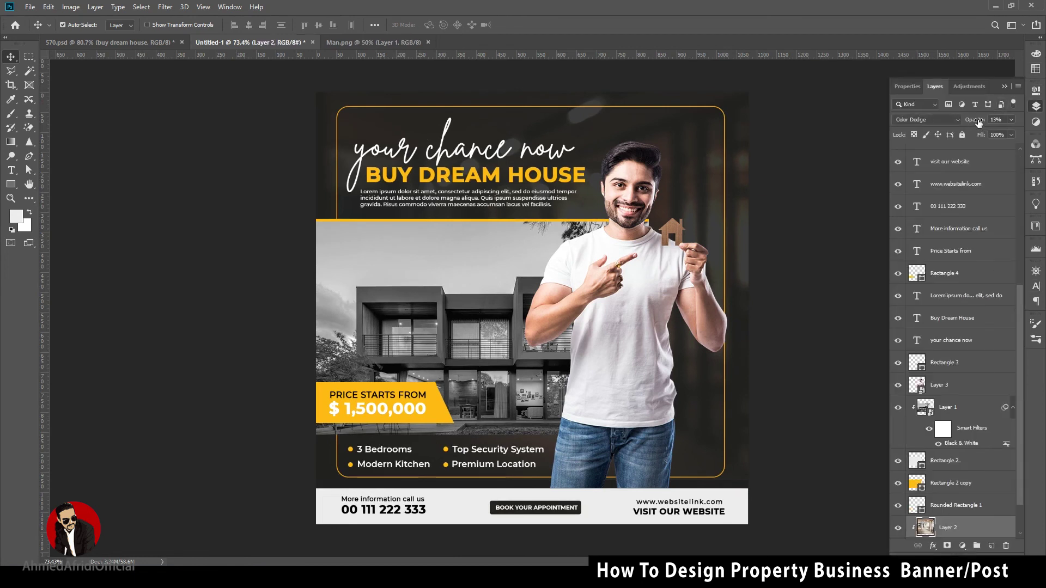
left_click_drag(979, 122, 976, 121)
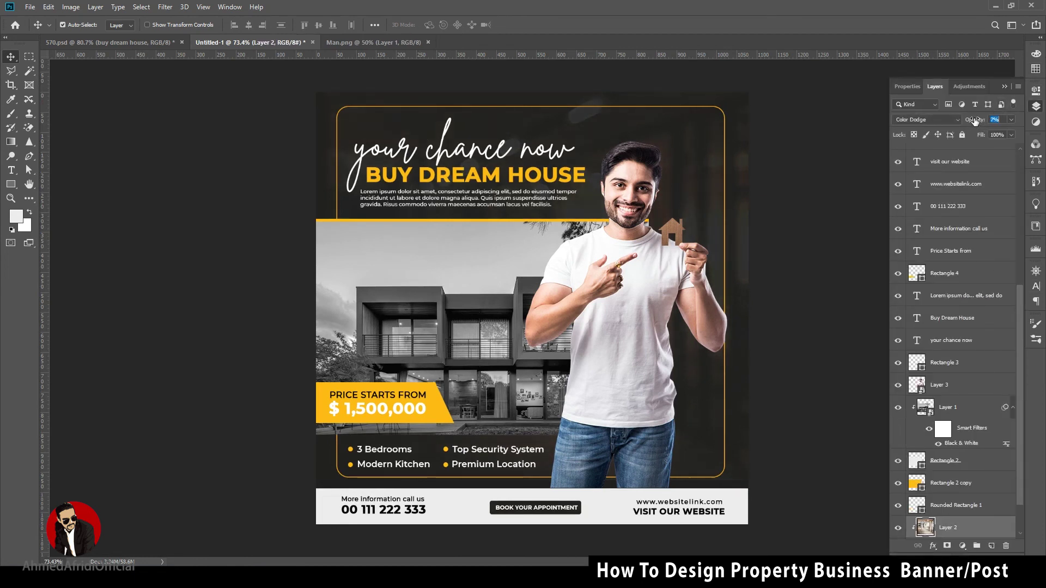
left_click(786, 321)
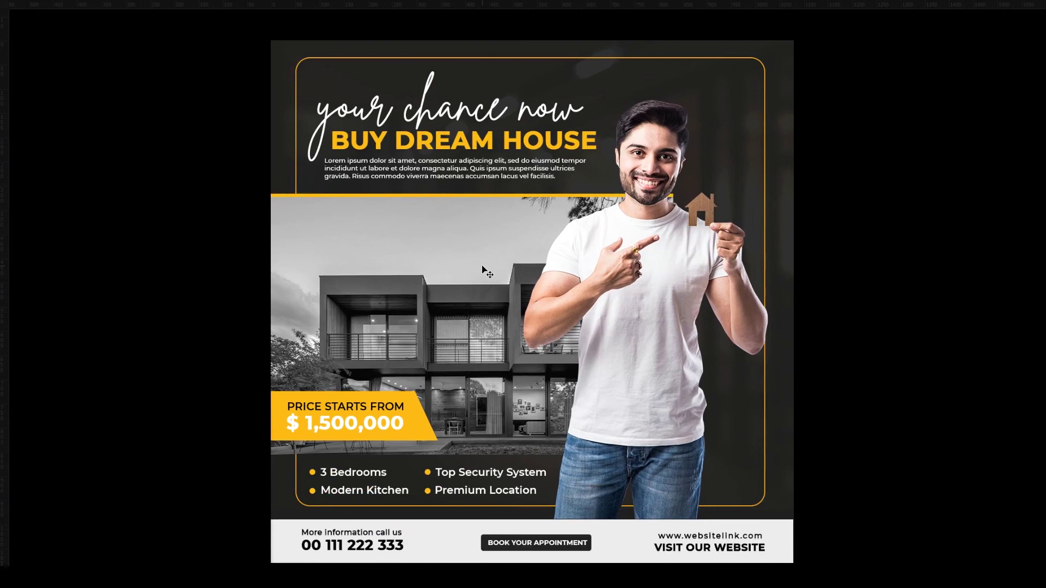